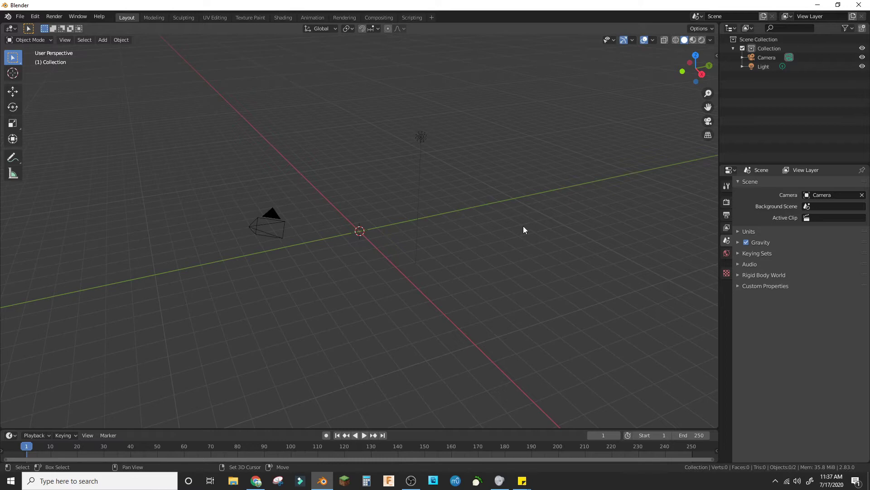
key("shift+a")
mouse_move(544, 211)
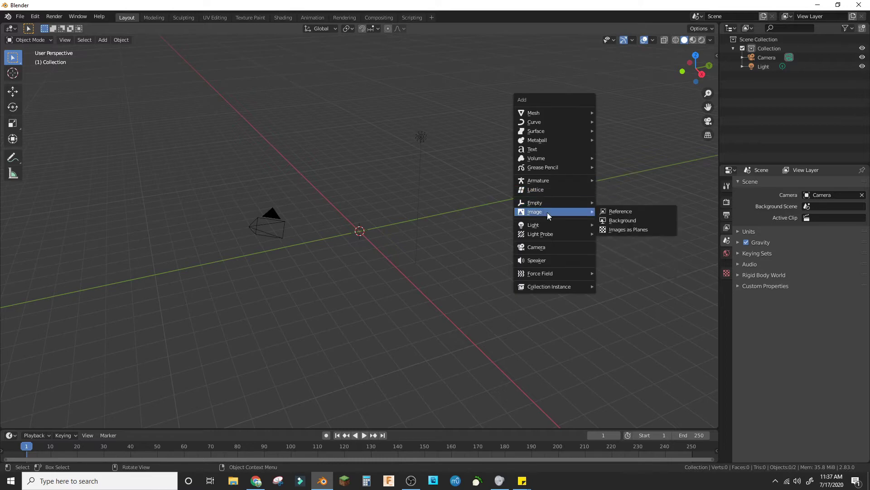
left_click(619, 229)
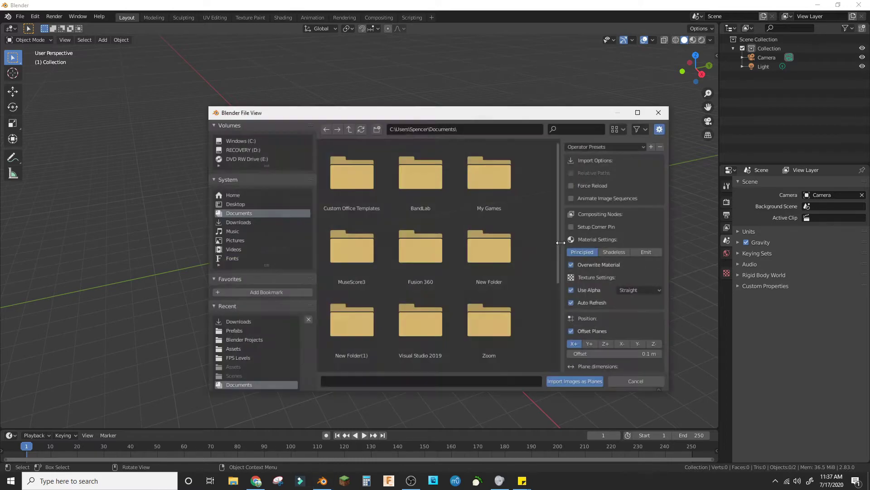
key("Escape")
Add the pistol JPG image from the Downloads folder as a reference image.
key("shift+a")
mouse_move(376, 210)
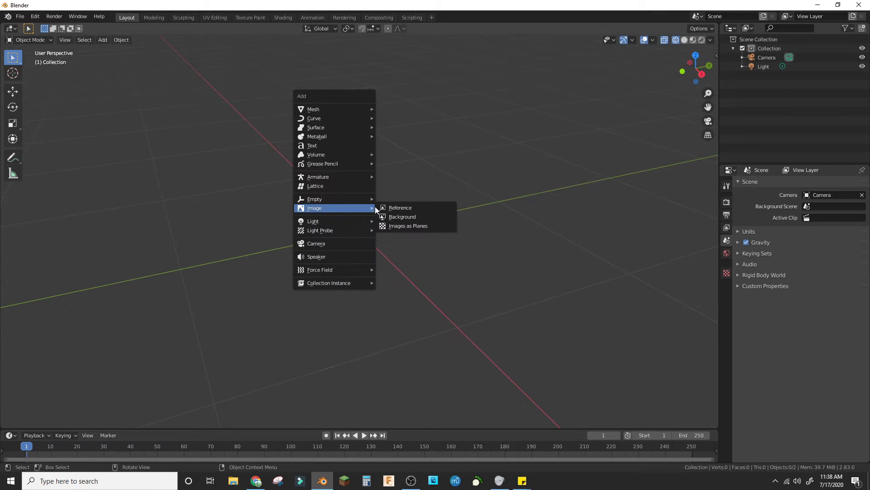
left_click(401, 208)
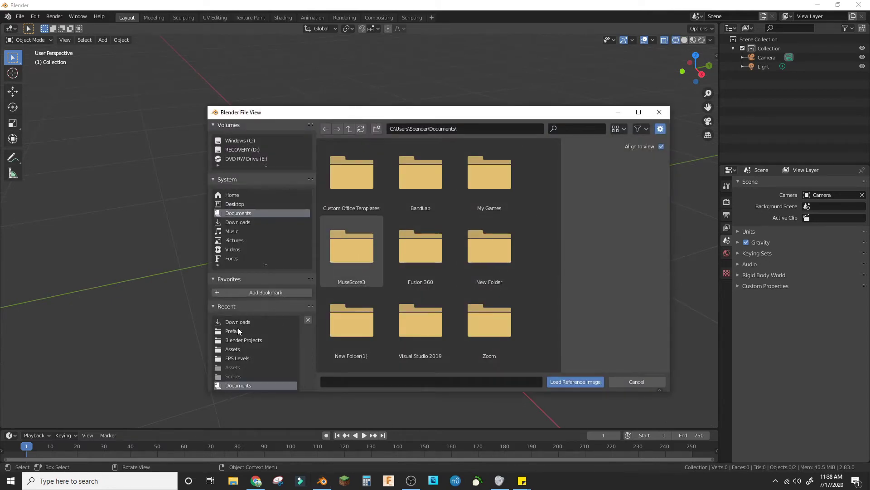
left_click(237, 323)
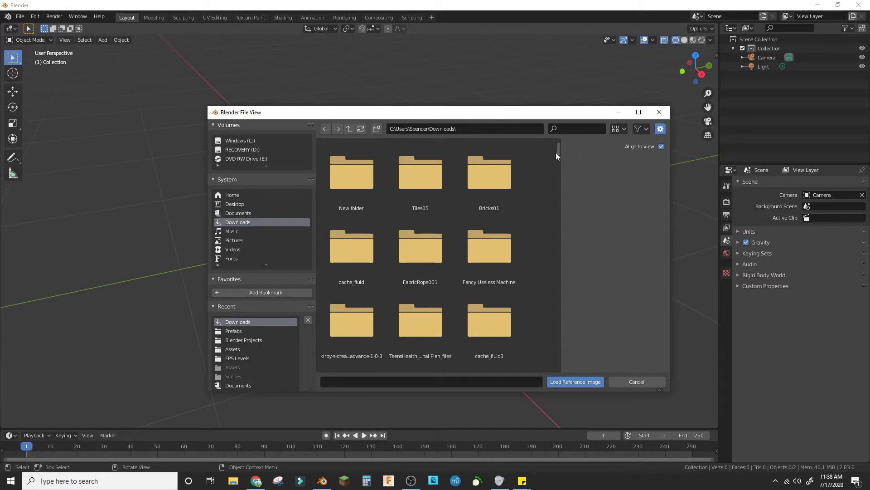
scroll(528, 360, "down", 10)
double_click(502, 328)
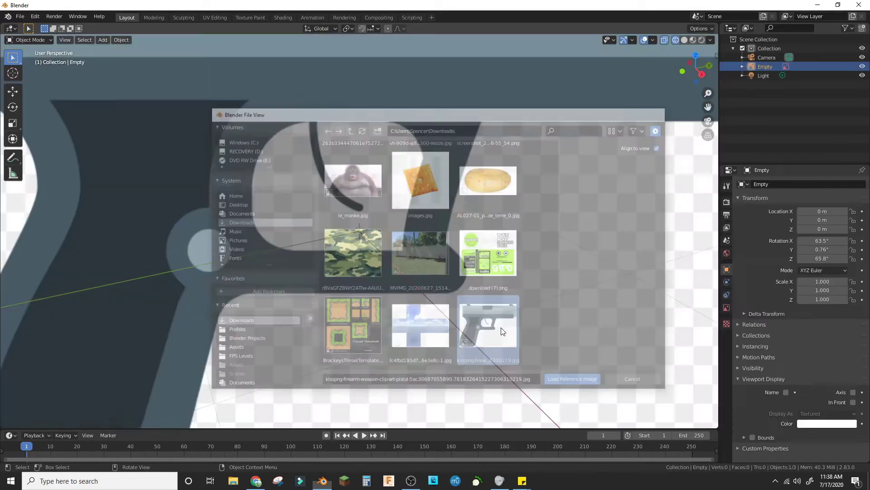
Clear the reference image's rotation and location and look at it straight from the top.
scroll(450, 188, "down", 6)
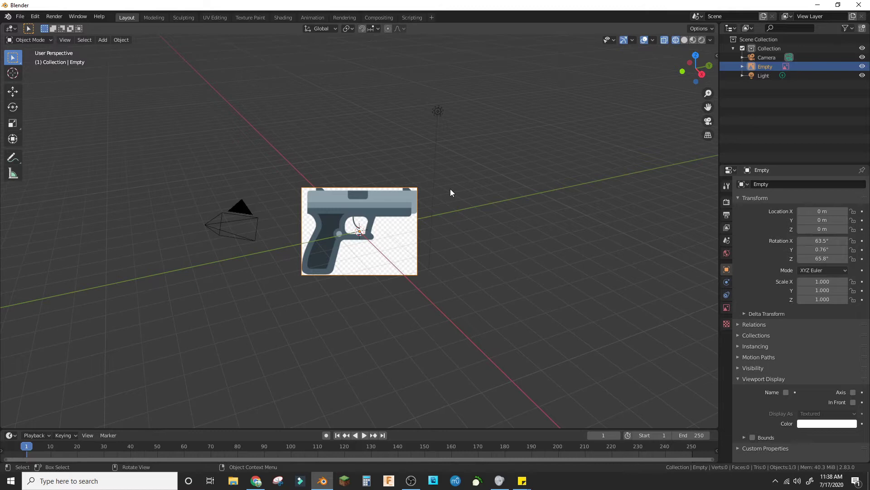
key("alt+r")
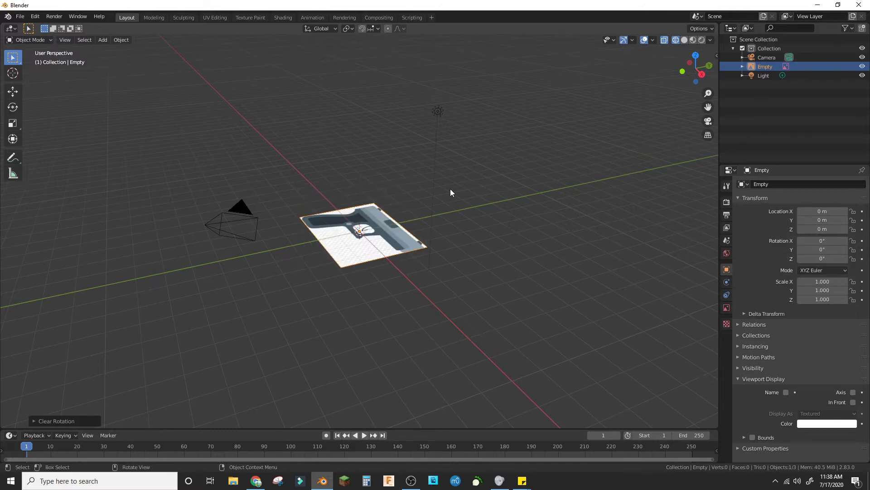
key("KP_7")
scroll(466, 188, "up", 5)
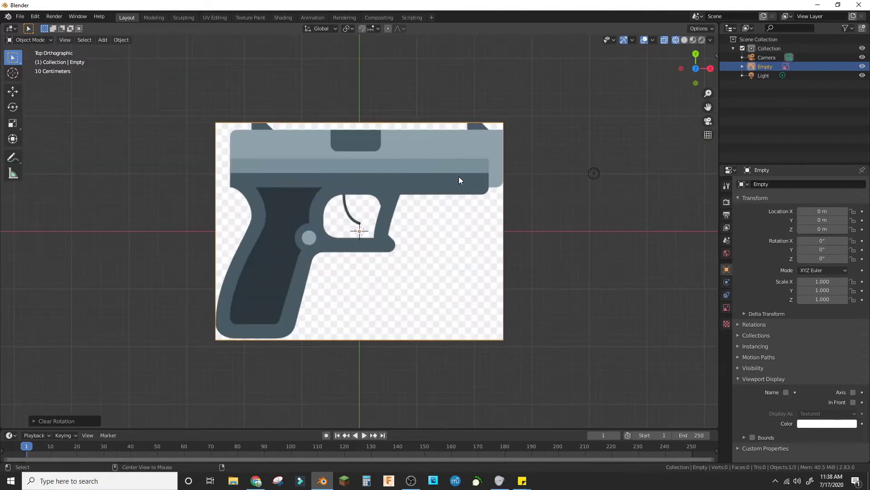
key("alt+g")
Add a cube mesh and switch it to Edit Mode.
key("shift+a")
mouse_move(456, 28)
left_click(508, 51)
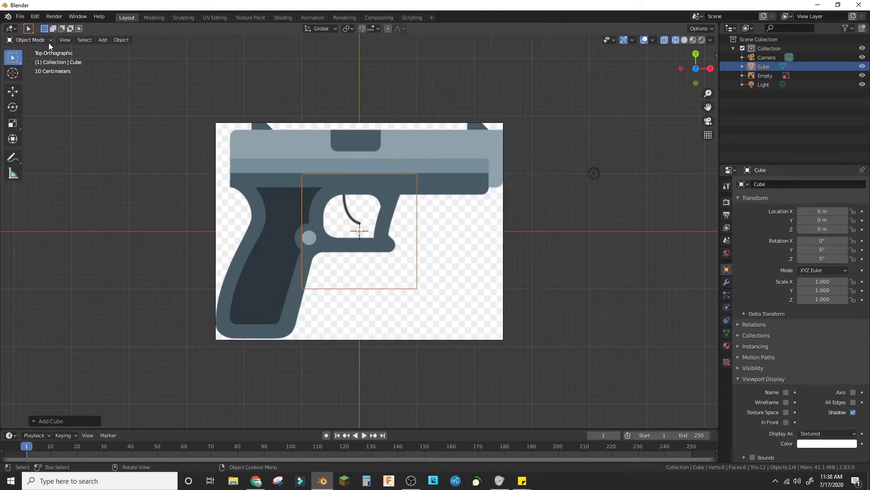
left_click(49, 43)
left_click(28, 69)
left_click(28, 42)
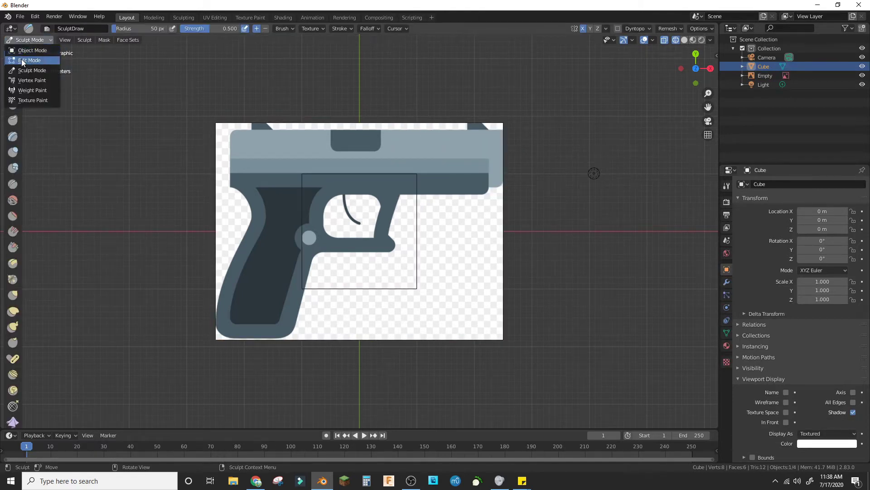
left_click(22, 61)
Move the cube's mesh about 1.6 m along X and upward so it covers the front of the pistol slide.
key("g")
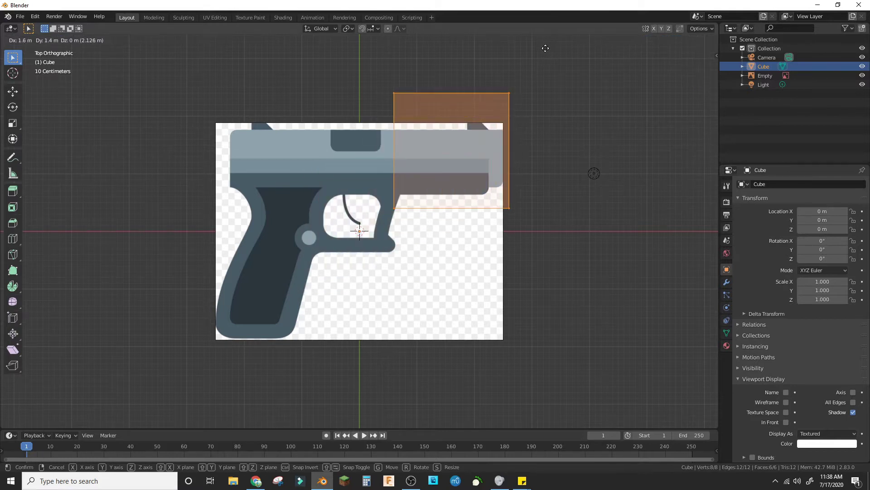
left_click(545, 54)
key("s")
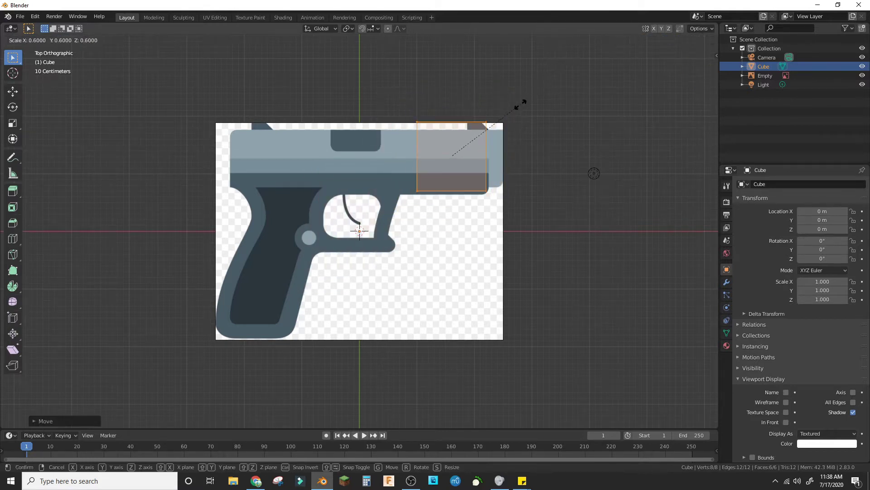
key("Escape")
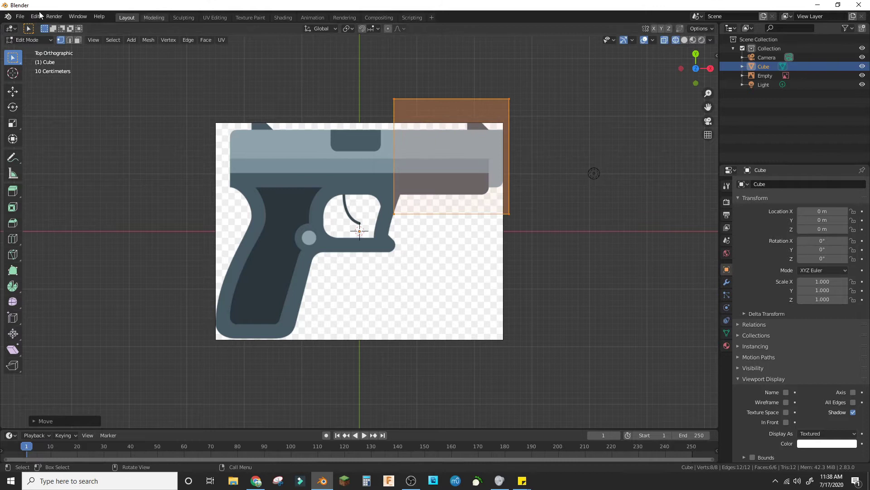
In face selection, align the cube's upper face with the slide's top edge and its front face with the muzzle end.
left_click(77, 40)
left_click(509, 161)
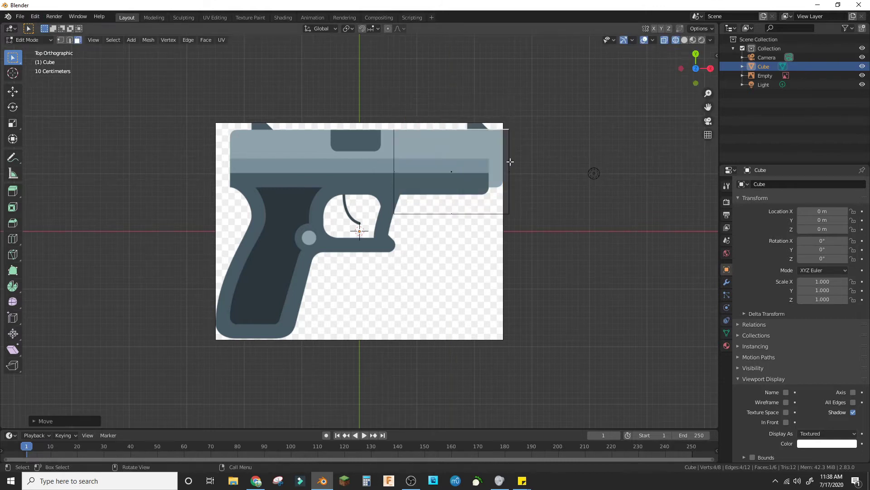
left_click(513, 169)
key("g")
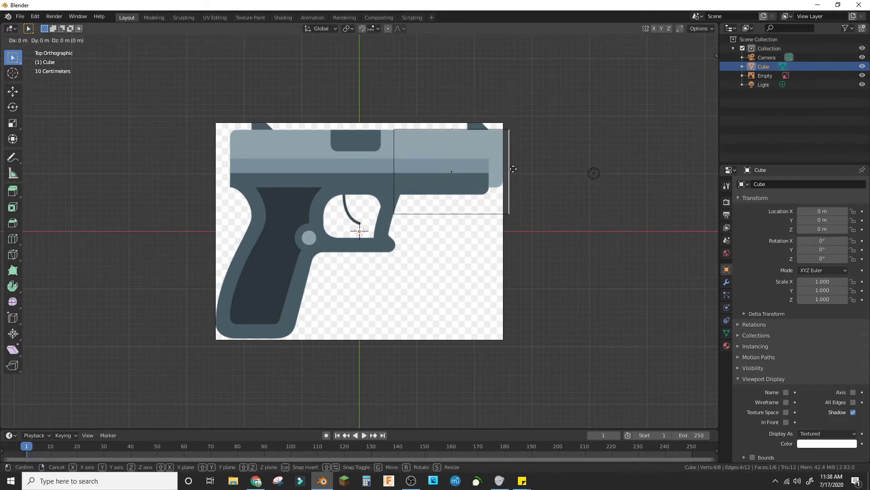
key("x")
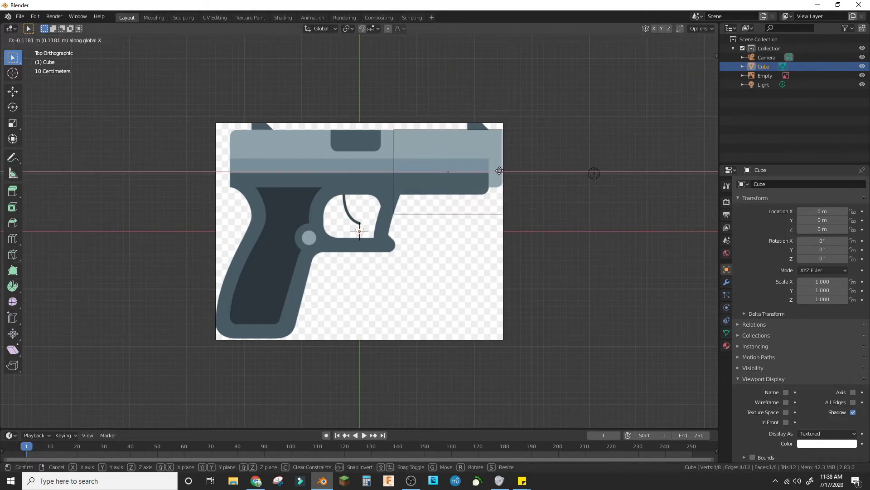
left_click(500, 171)
Move the cube's rear face along X to the slide's back end and its lower face to the slide's underside.
left_click(397, 174)
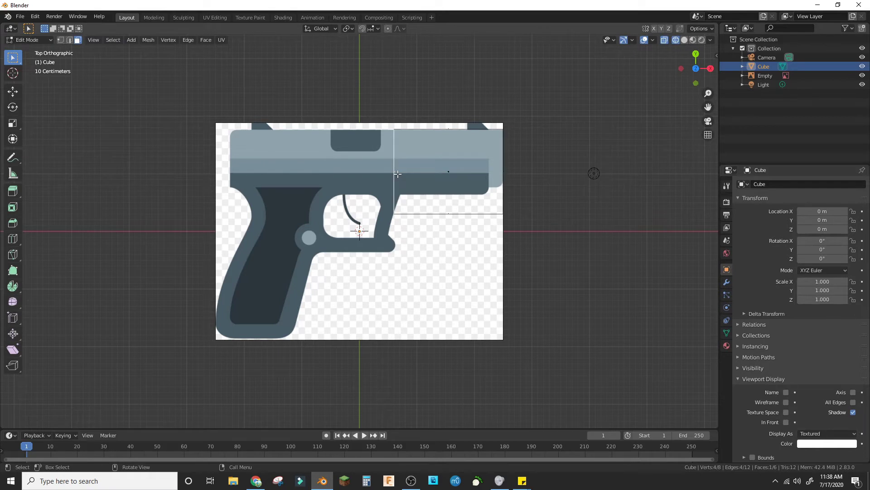
key("g")
key("x")
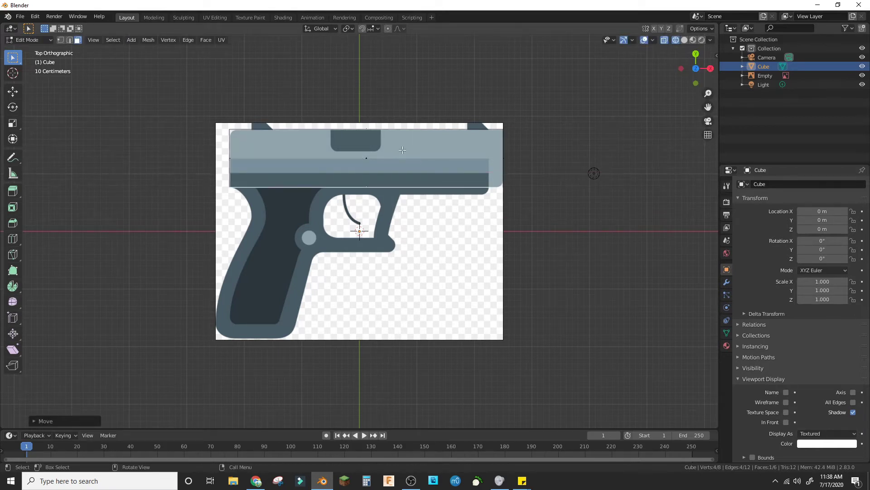
Add two vertical loop cuts aligned with the front and rear edges of the ejection port.
key("ctrl+r")
left_click(370, 141)
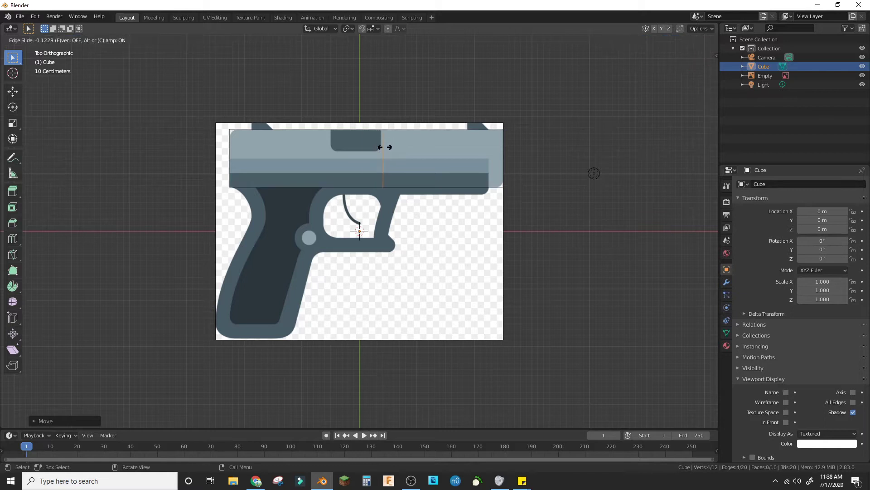
left_click(384, 154)
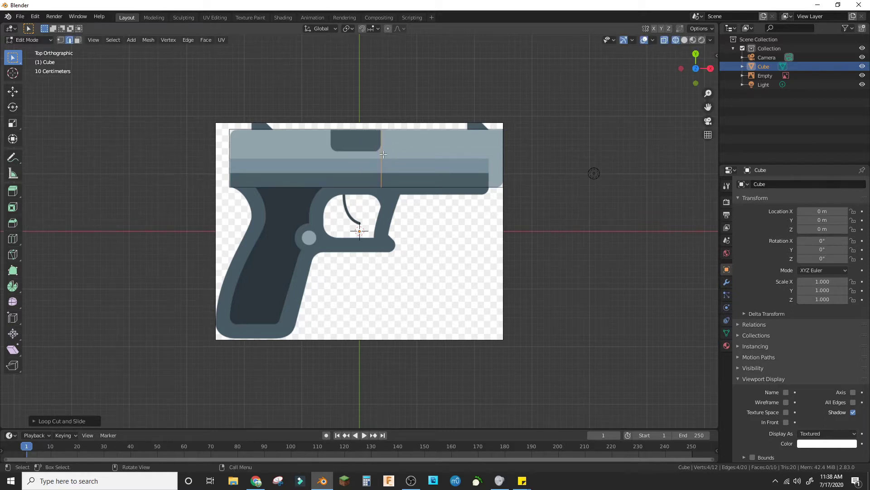
key("ctrl+r")
left_click(340, 145)
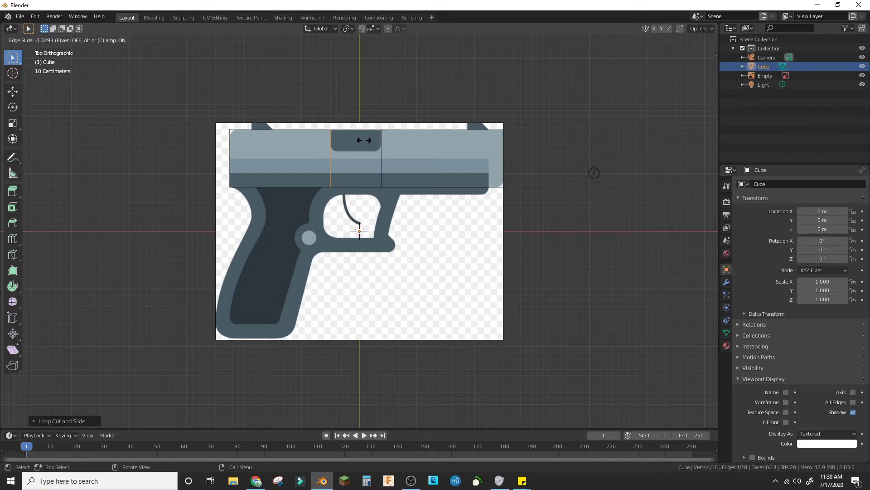
left_click(365, 138)
Add a lengthwise loop cut along the slide, aligned with the lower edge of the ejection port.
key("ctrl+r")
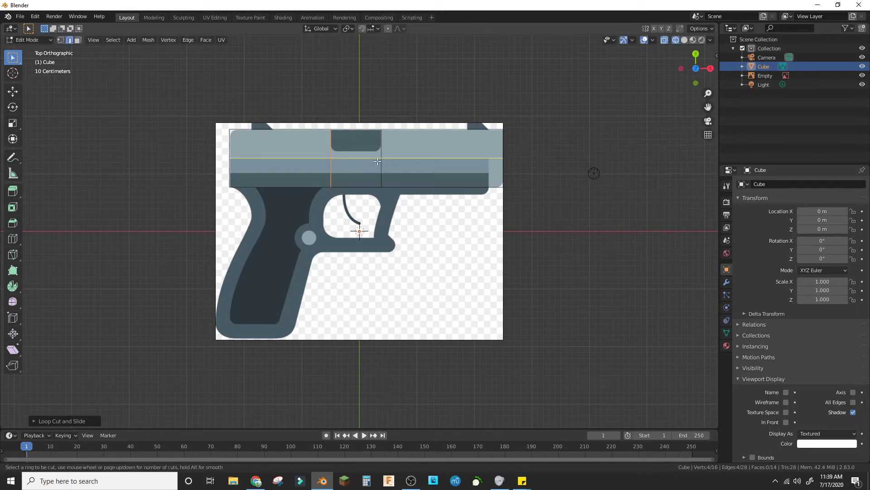
left_click(381, 158)
left_click(381, 155)
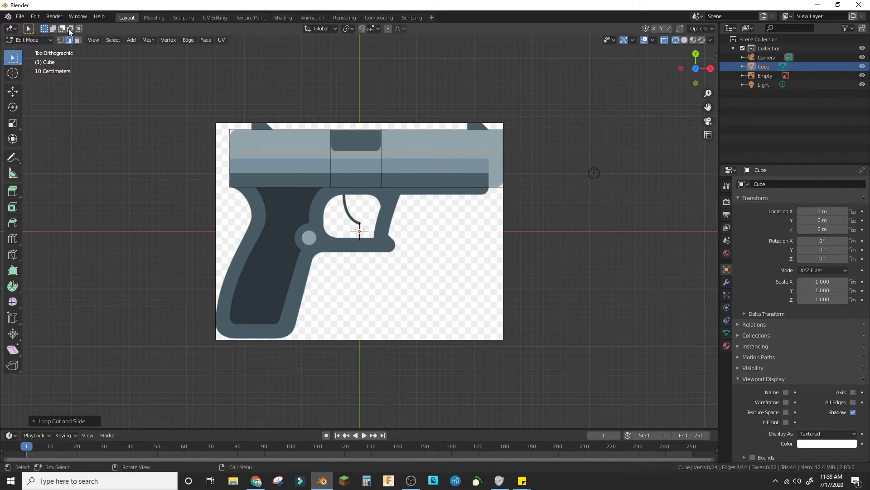
Clear the selection and select the three faces around the ejection port: the top one and both side ones.
key("alt+a")
middle_click_drag(308, 136, 363, 194)
left_click(374, 180)
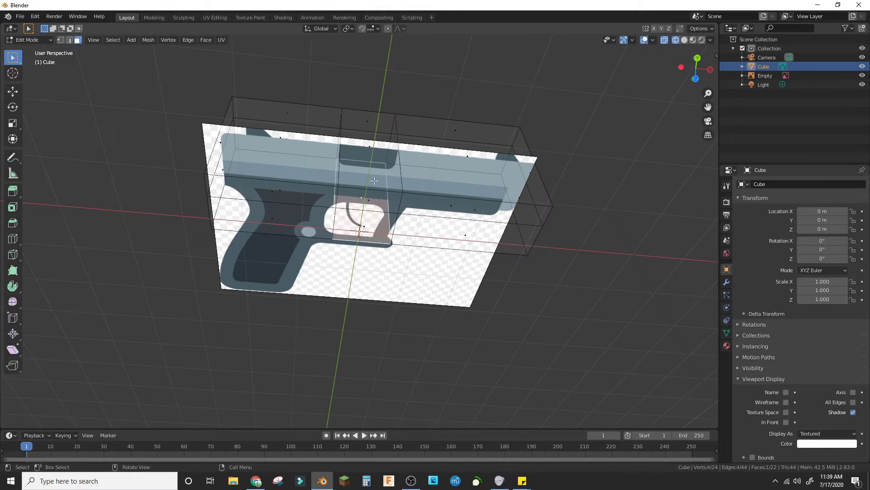
left_click(368, 200)
left_click(369, 150, "shift")
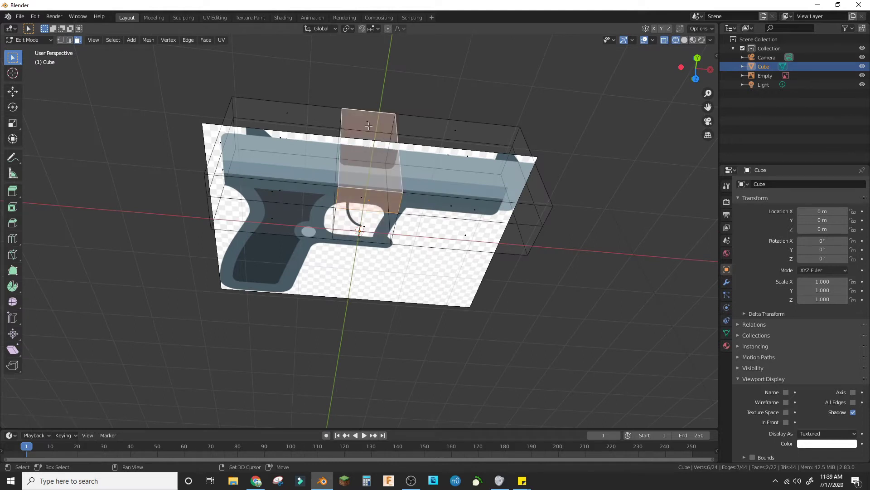
left_click(368, 120, "shift")
middle_click_drag(490, 165, 471, 121)
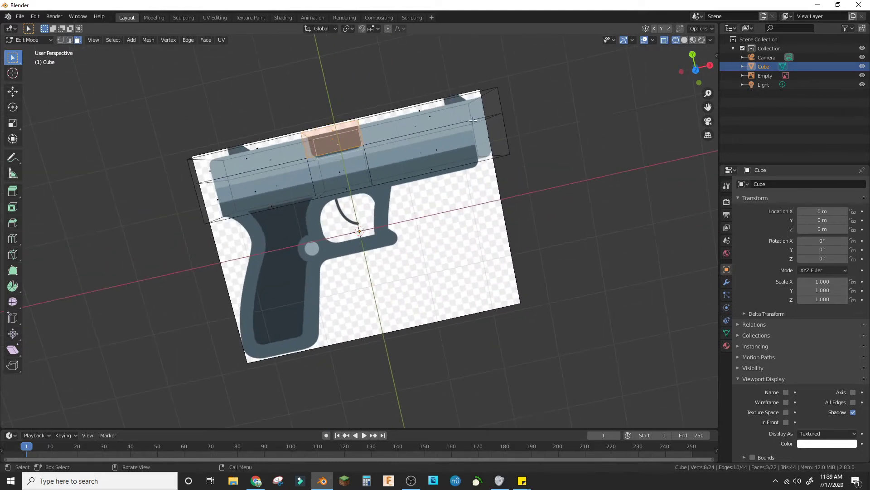
Try to extrude the three ejection-port faces inward.
key("alt+e")
left_click(473, 122)
right_click(468, 110)
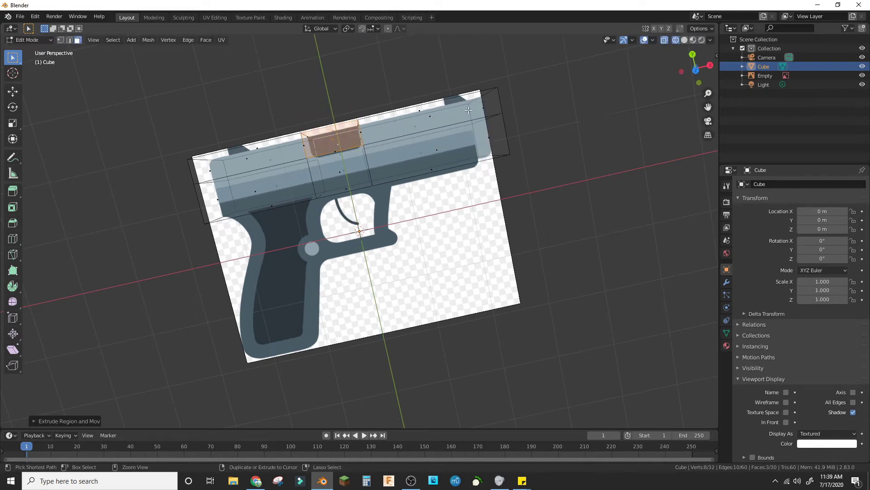
key("ctrl+z")
key("alt+e")
left_click(465, 117)
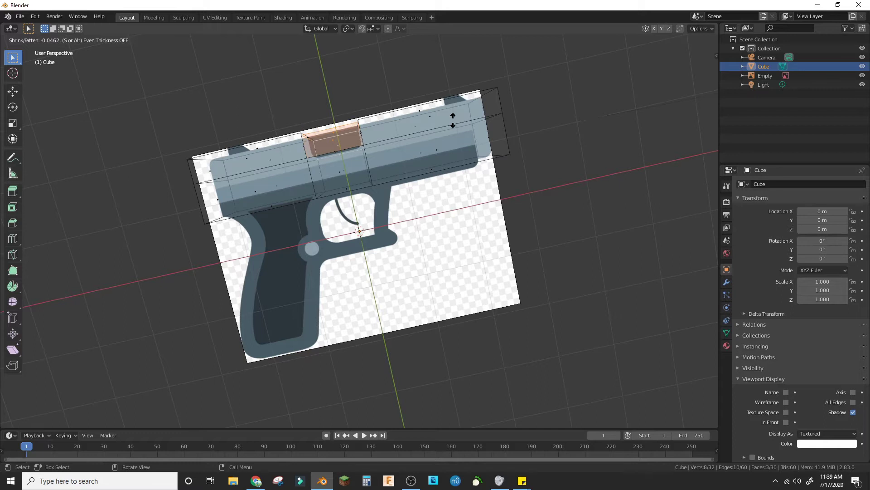
left_click(453, 120)
middle_click_drag(396, 101, 409, 87)
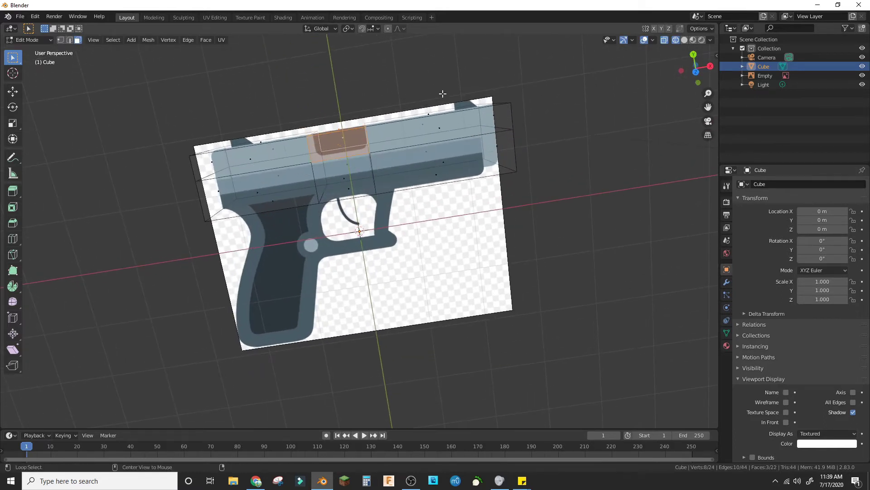
Extrude the three ejection-port faces slightly inward along their normals to form a recess.
key("alt+e")
left_click(443, 94)
left_click(440, 105)
Select the upper face of the ejection-port recess and move it along the Y axis.
middle_click_drag(441, 105, 270, 206)
left_click(272, 208)
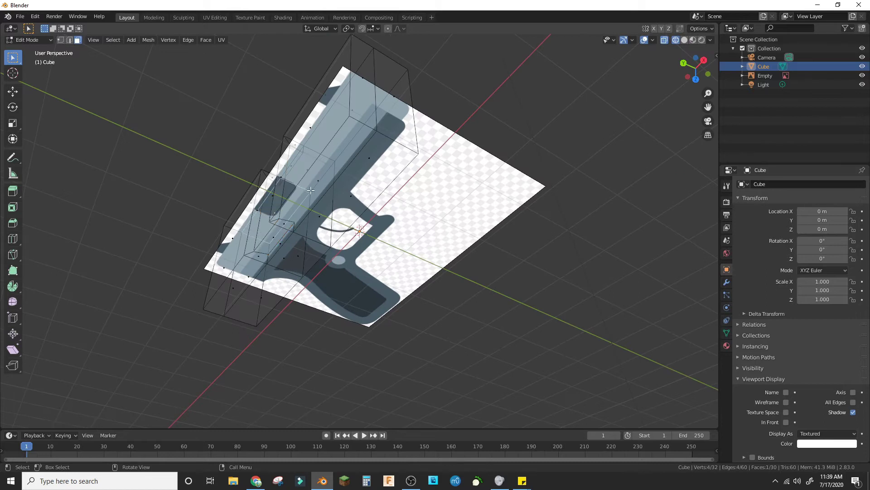
left_click(275, 195)
key("g")
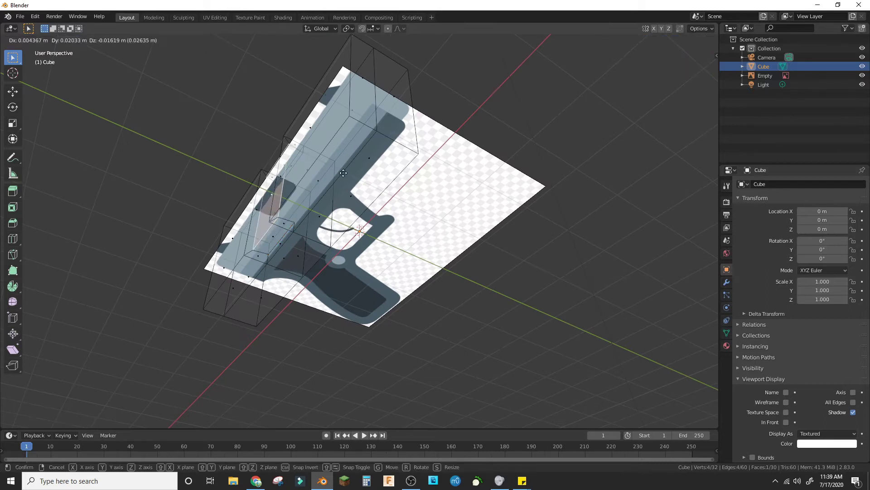
key("y")
left_click(343, 173)
In edge selection, scale the recess's two opposite lower inner edges along Z, and clear the selection.
middle_click_drag(343, 173, 318, 217)
left_click(312, 218)
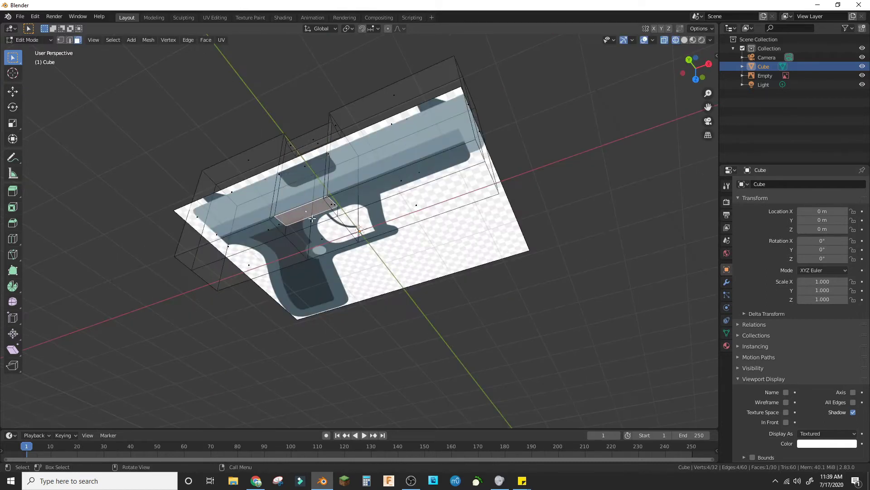
left_click(71, 40)
left_click(305, 224)
middle_click_drag(313, 152, 321, 108)
left_click(321, 153, "shift")
middle_click_drag(323, 154, 375, 226)
key("s")
key("z")
left_click(381, 267)
middle_click_drag(381, 268, 422, 93)
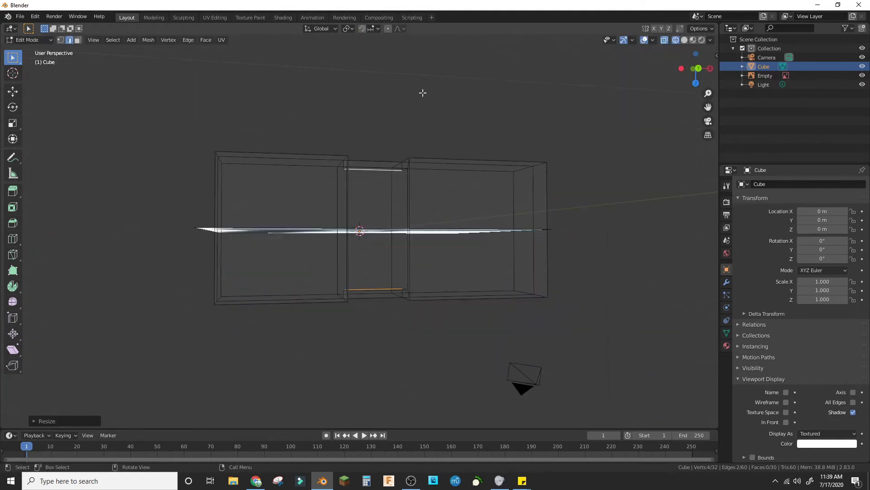
left_click(426, 65)
middle_click_drag(521, 260, 497, 182)
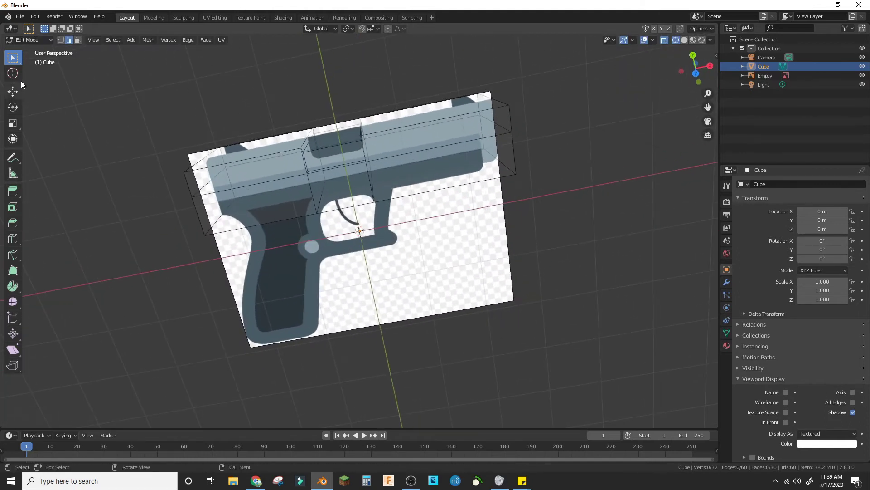
Return to Object Mode and display the slide with Material Preview shading.
left_click(32, 40)
left_click(28, 52)
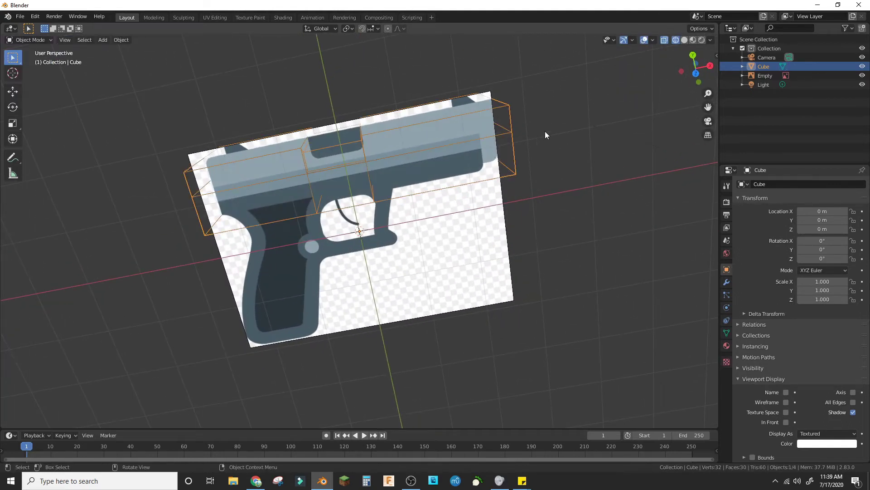
left_click(693, 40)
mouse_move(562, 149)
middle_mouse_down()
mouse_move(554, 191)
mouse_move(550, 94)
mouse_move(597, 244)
mouse_move(572, 187)
mouse_move(375, 316)
mouse_move(462, 305)
mouse_move(548, 260)
mouse_move(537, 254)
middle_mouse_up()
Select the entire slide mesh in Edit Mode and scale it along Z to make it thinner.
left_click(30, 40)
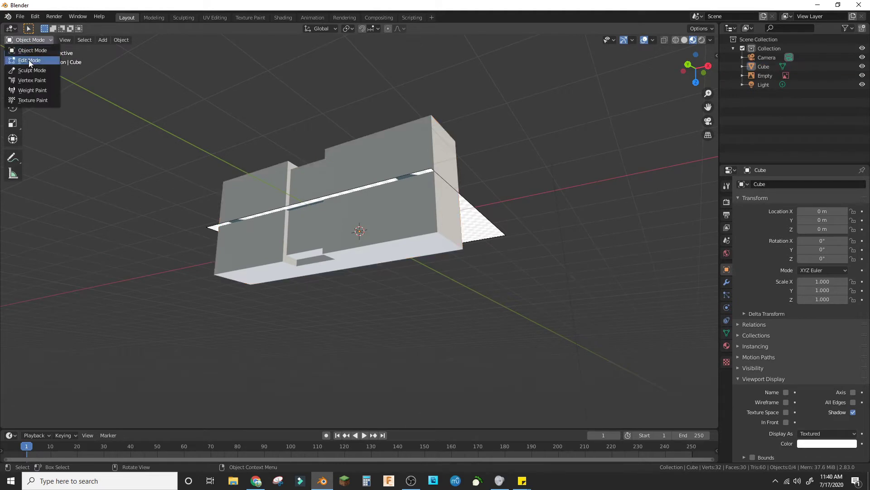
left_click(25, 58)
key("a")
key("s")
key("z")
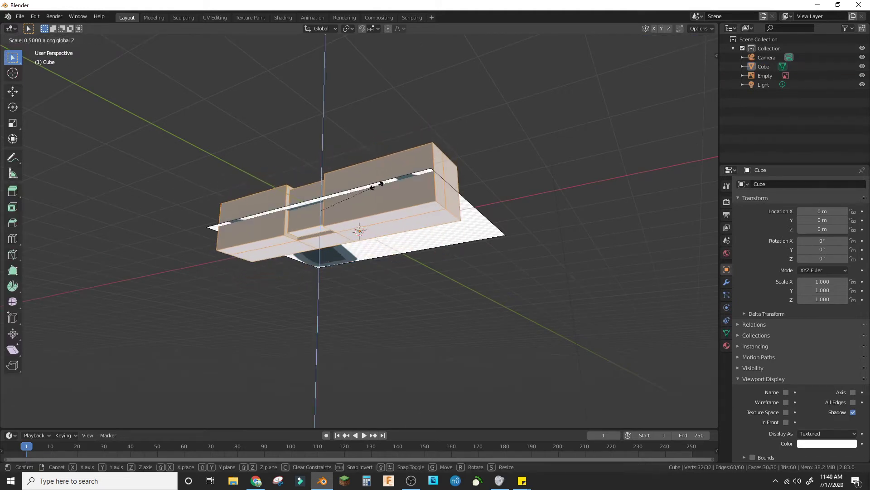
left_click(434, 209)
middle_click_drag(433, 209, 457, 109)
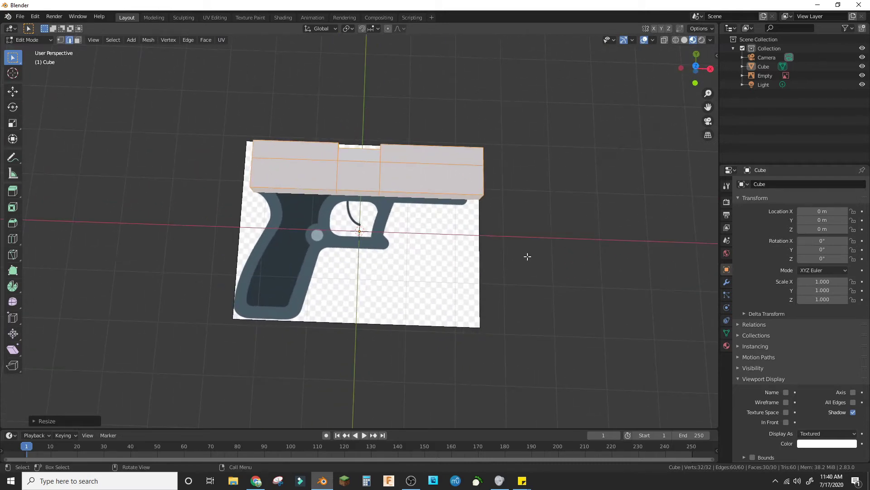
Bevel the slide's lower front and upper rear edges with three segments to match the reference's rounded corners, and return to Object Mode.
middle_click_drag(527, 257, 439, 274)
left_click(488, 240)
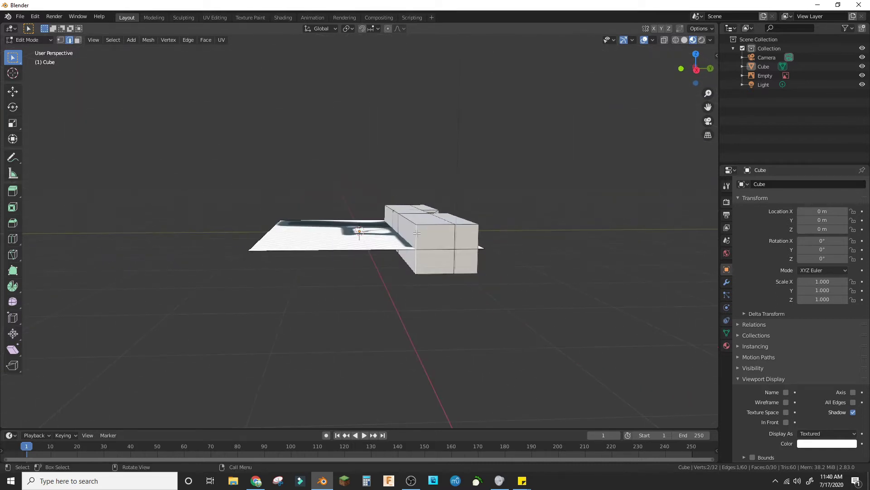
middle_click_drag(503, 250, 455, 245)
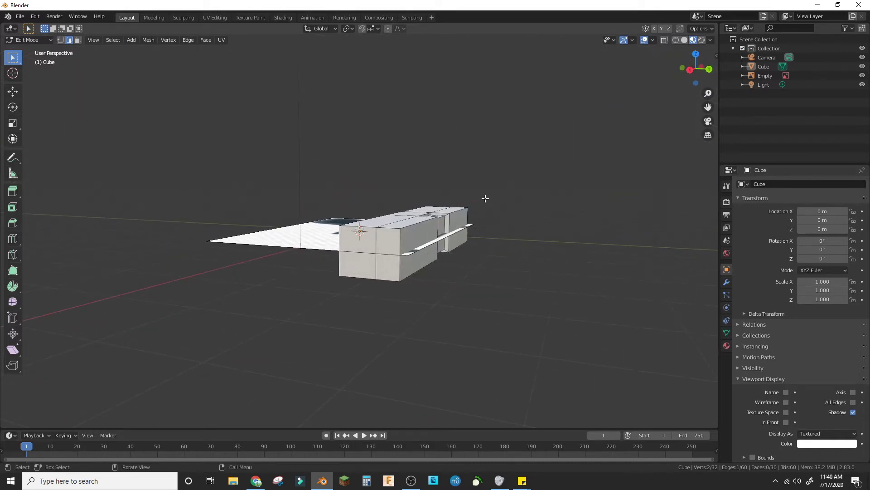
middle_click_drag(471, 216, 464, 243)
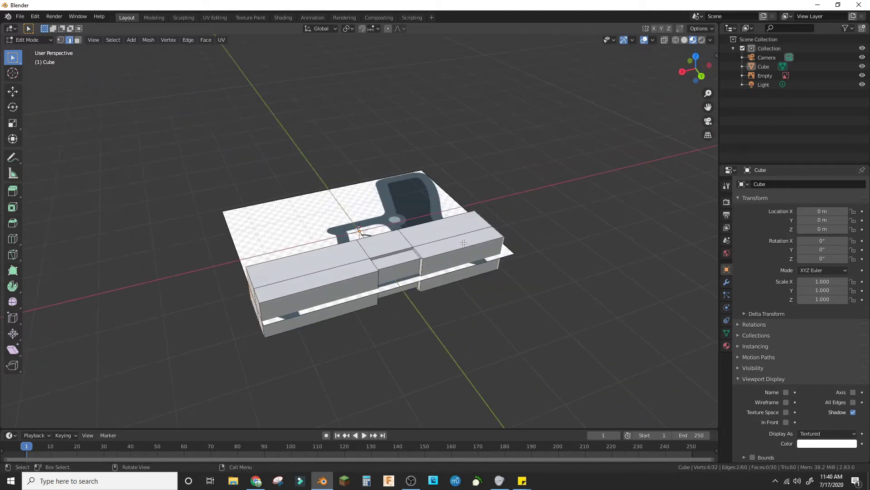
key("KP_7")
key("ctrl+b")
scroll(518, 148, "up", 2)
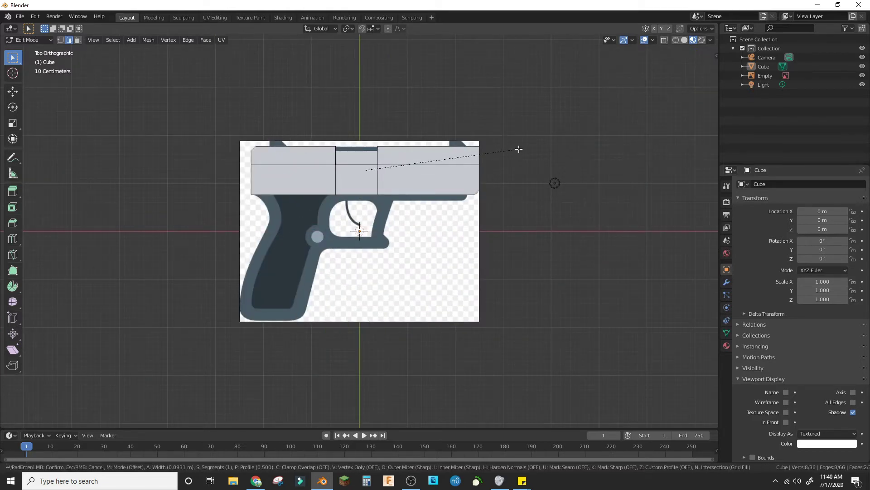
left_click(521, 147)
scroll(542, 192, "up", 3)
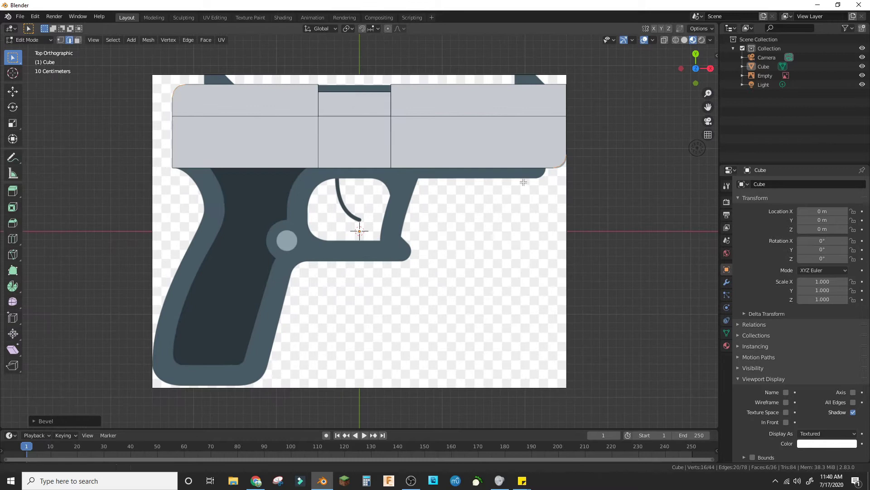
scroll(530, 209, "up", 3, "shift")
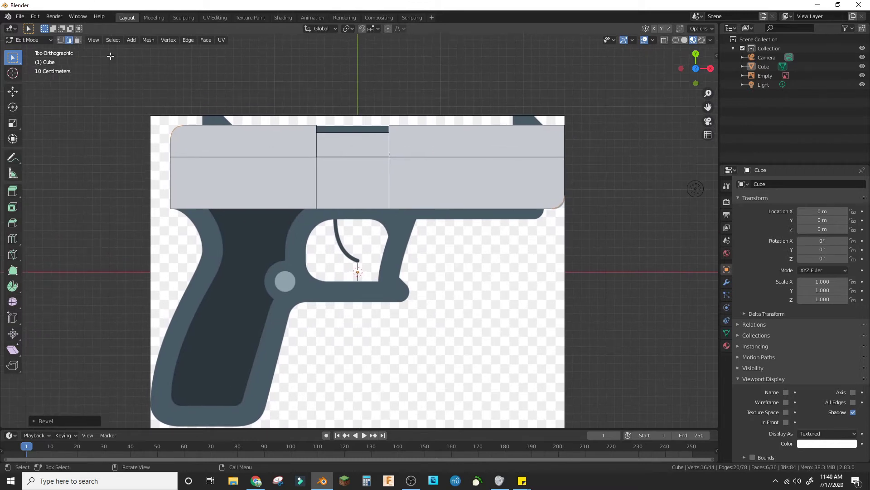
key("Tab")
middle_click_drag(394, 220, 354, 158)
scroll(347, 156, "down", 1)
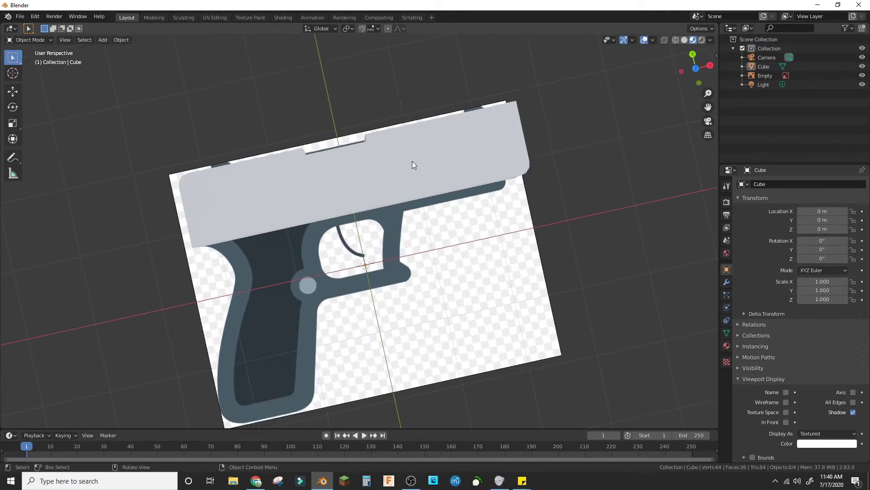
Add a new cube and move it over the front sight in the reference, at X 2 m and Y 1.8 m.
key("KP_1")
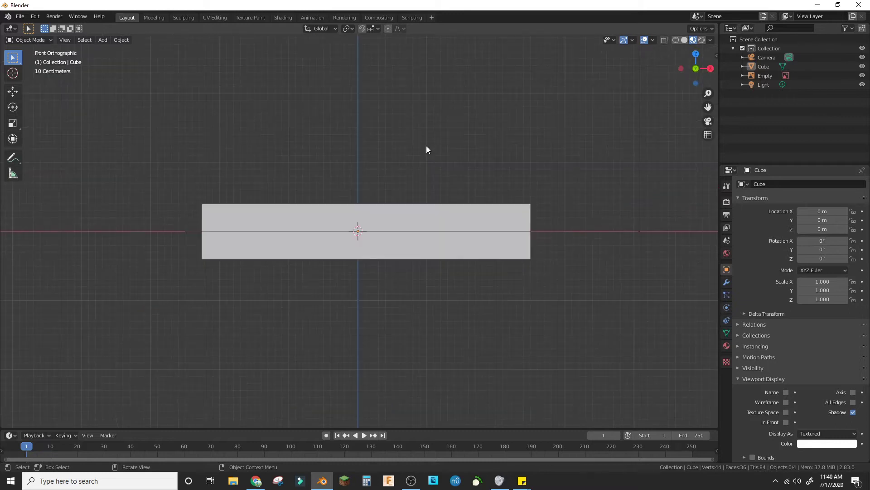
key("KP_7")
key("shift+a")
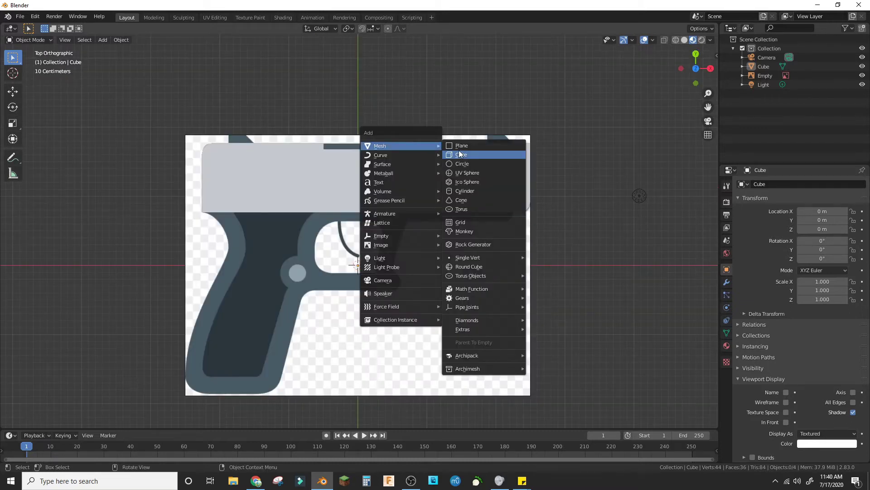
left_click(460, 154)
key("g")
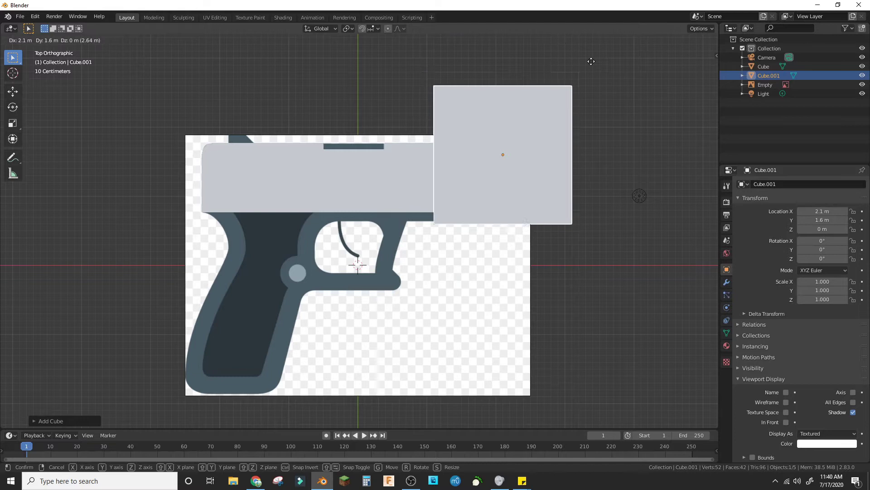
left_click(580, 47)
Scale the new cube's mesh down to 0.1 in Edit Mode and show the model in wireframe.
left_click(29, 40)
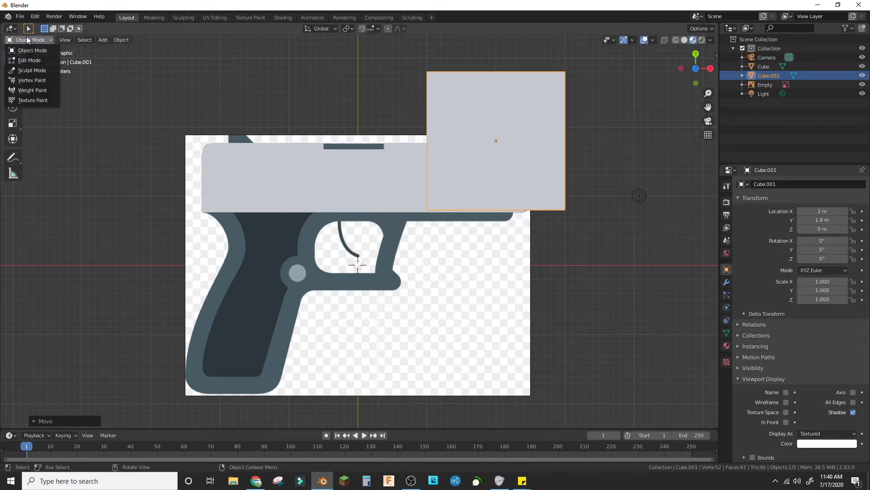
left_click(27, 60)
key("s")
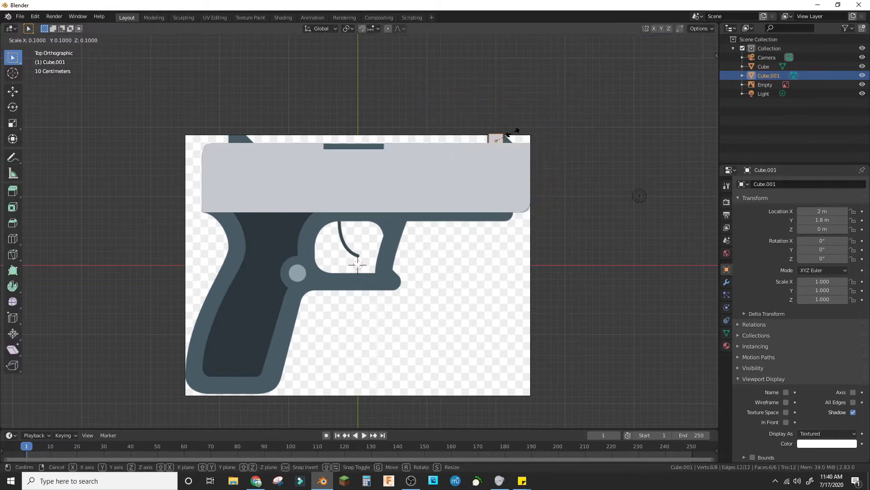
left_click(511, 132)
left_click(675, 39)
scroll(540, 105, "up", 5)
mouse_move(538, 103)
middle_mouse_down("shift")
mouse_move(497, 124)
mouse_move(323, 268)
middle_mouse_up("shift")
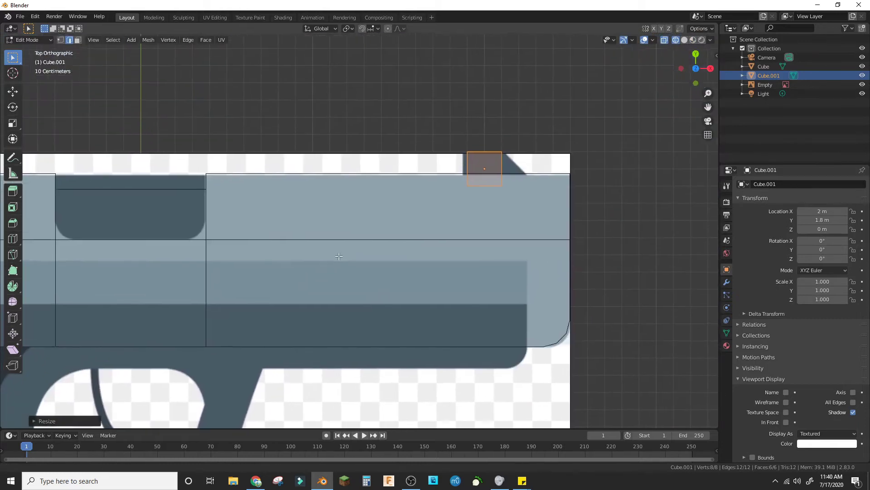
Move the small cube's lower front edge forward about 0.22 m along X to form the sight's slope.
left_click(501, 186)
key("g")
key("y")
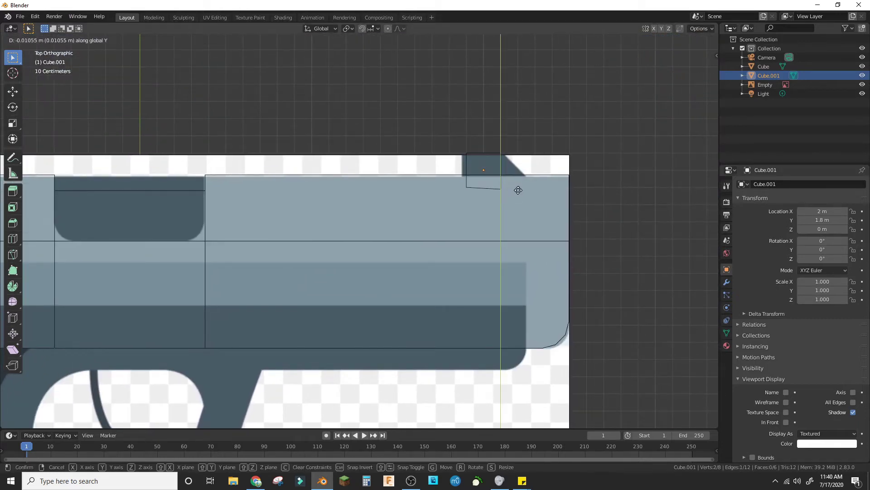
key("x")
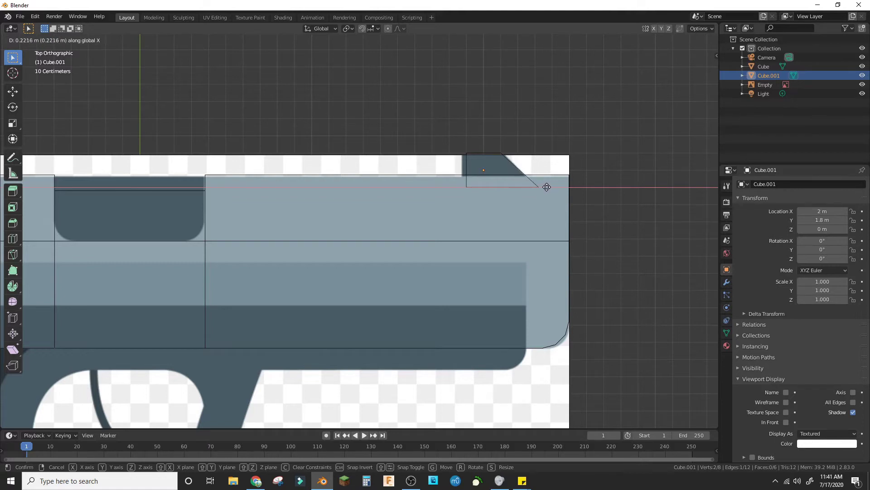
left_click(547, 186)
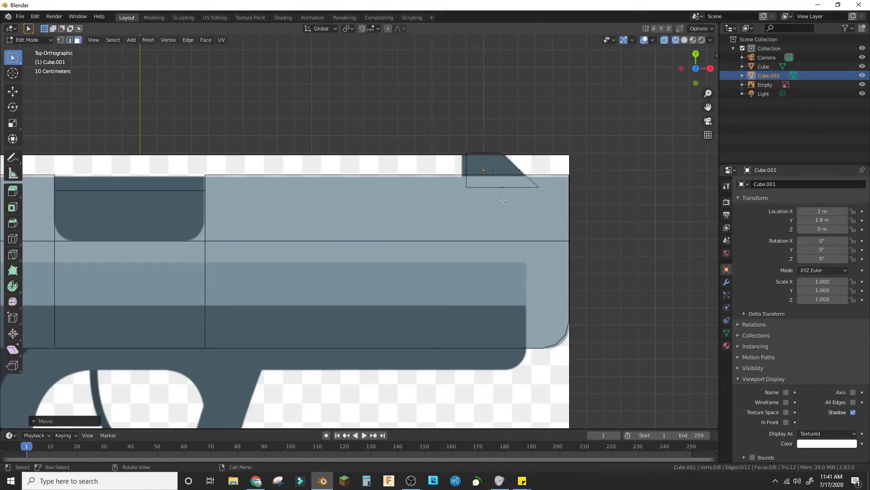
In face selection, move the sight's rear face along X and its upper face along Y to fit the reference outline.
left_click(481, 169)
key("g")
key("x")
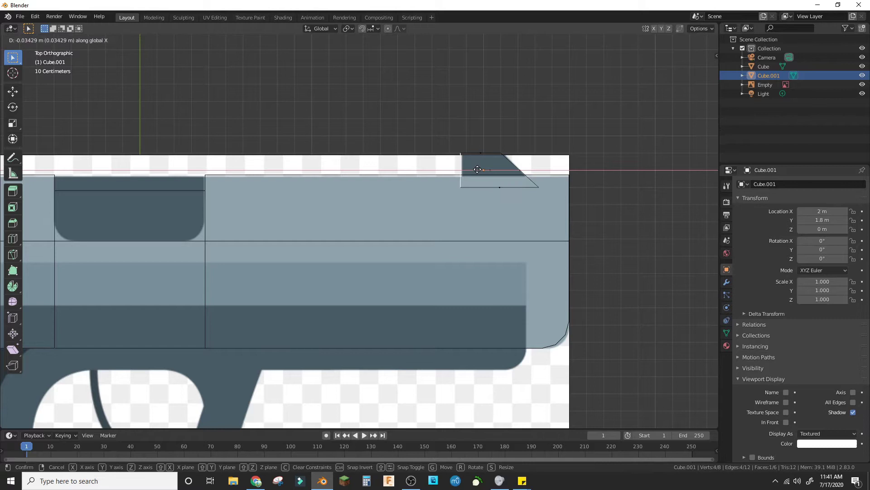
left_click(479, 167)
left_click(482, 156)
key("g")
key("y")
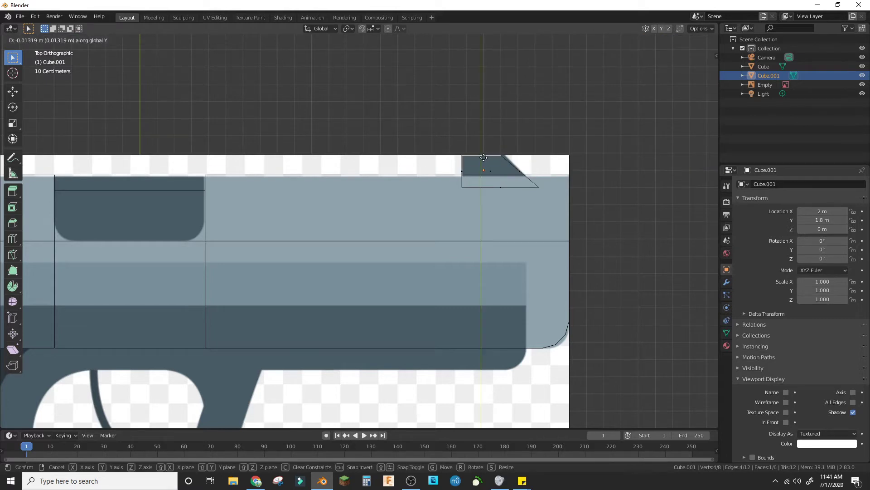
left_click(484, 164)
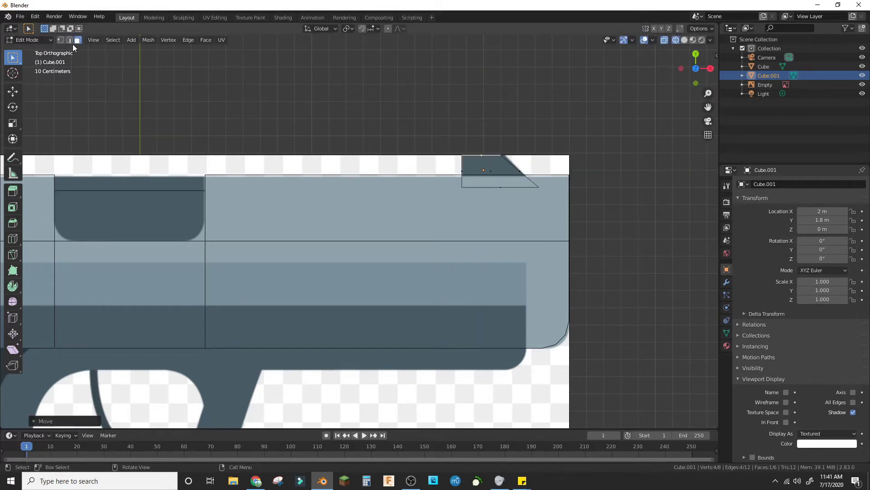
In edge selection, move the sight's upper front edge along X to align the slope with the reference.
key("2")
key("b")
left_click_drag(494, 157, 503, 150)
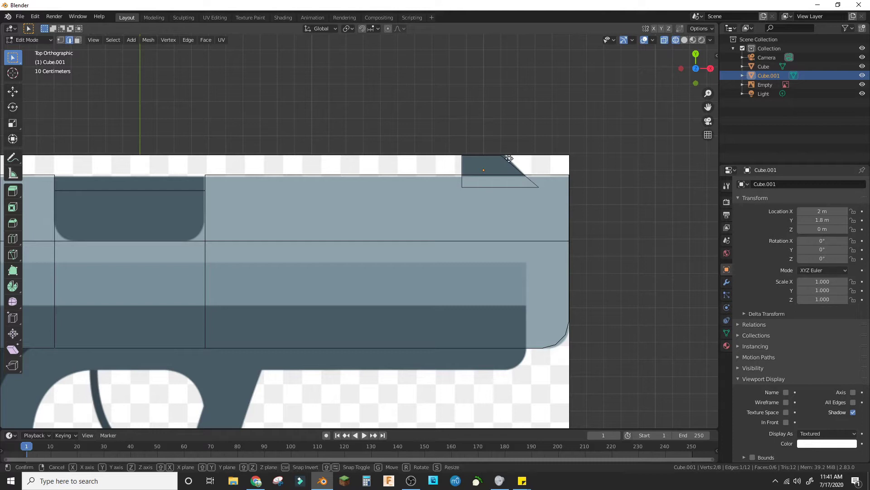
key("g")
key("x")
left_click(512, 158)
Duplicate the whole front sight mesh, place the copy over the rear sight about 3.74 m back along X, and return to Object Mode.
key("a")
scroll(448, 214, "down", 5)
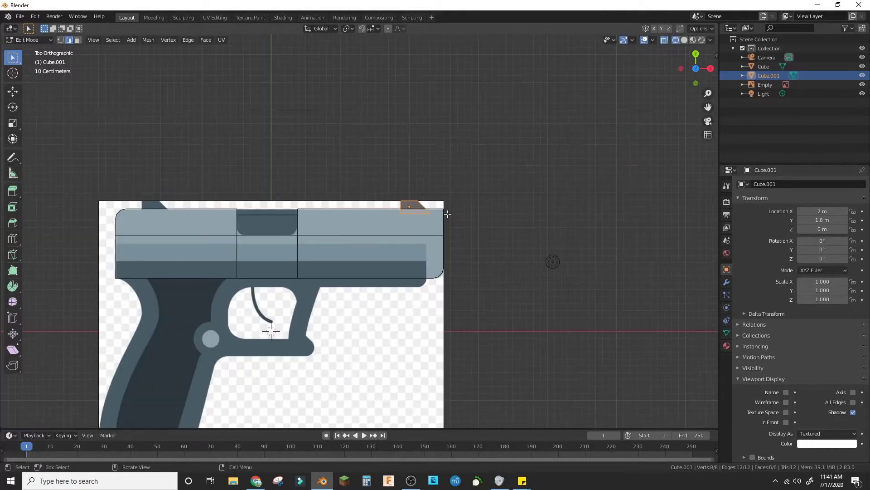
key("shift+d")
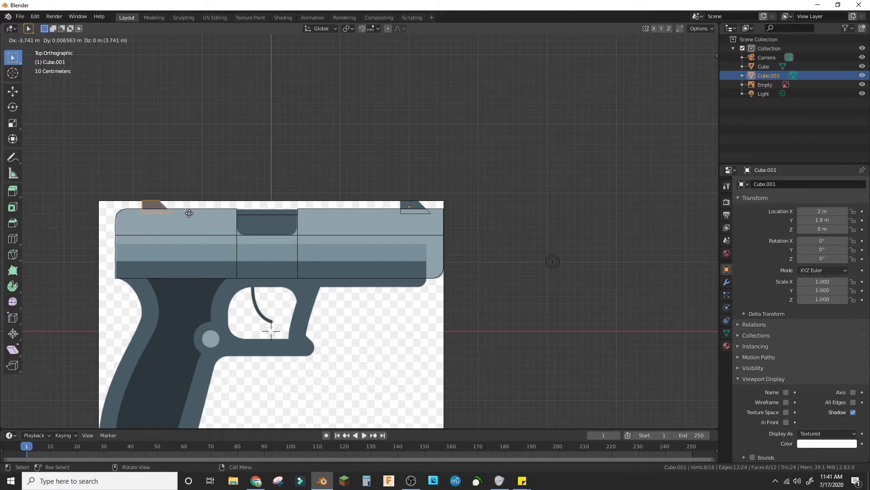
left_click(189, 213)
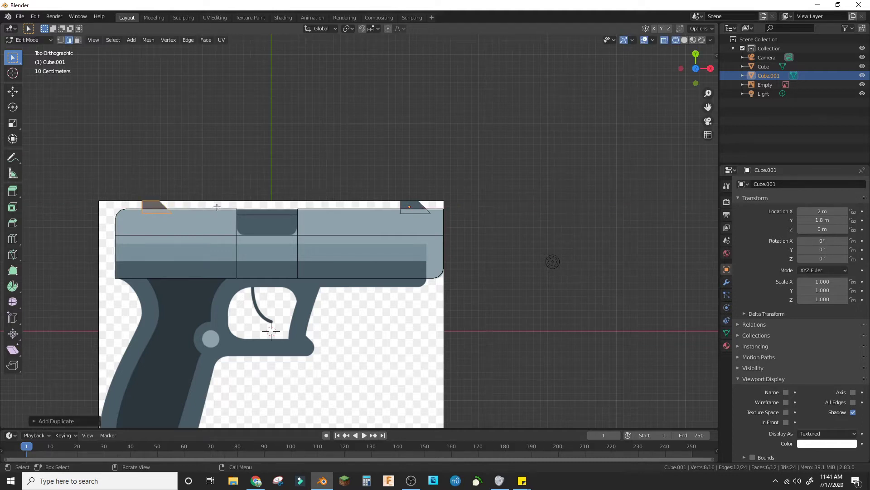
scroll(217, 207, "up", 2)
left_click(32, 40)
left_click(27, 50)
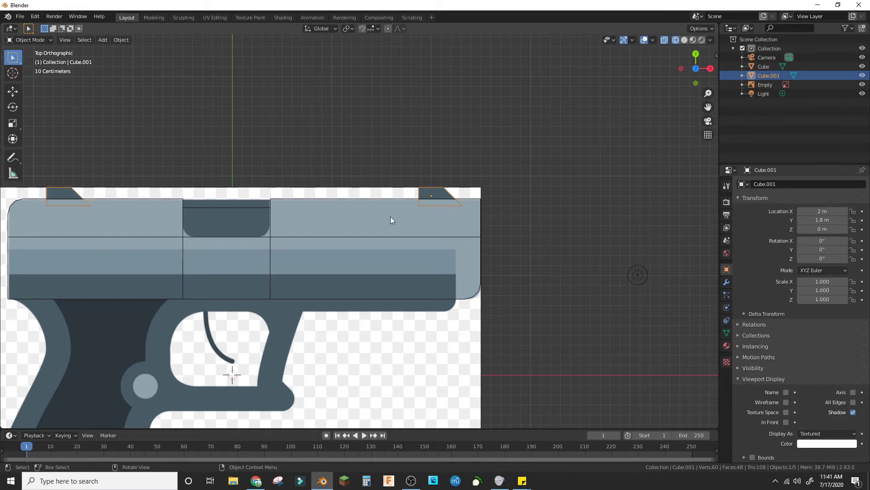
middle_click_drag(391, 216, 342, 147)
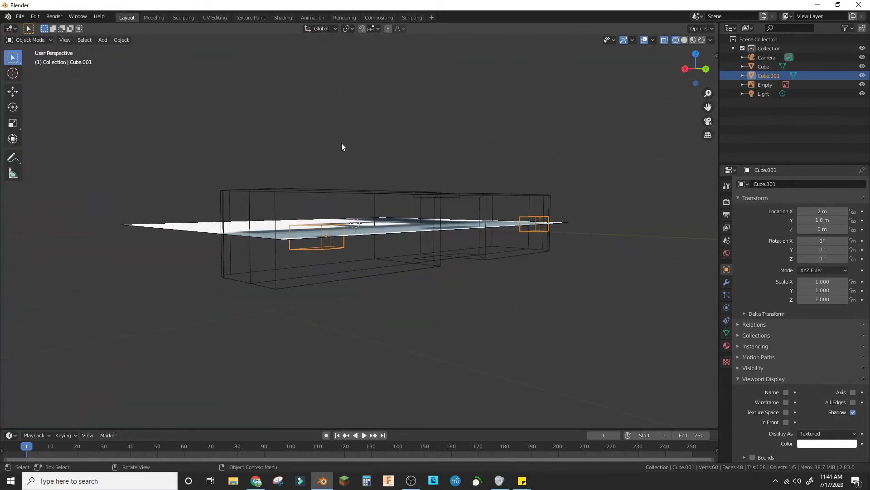
middle_click_drag(419, 227, 511, 289)
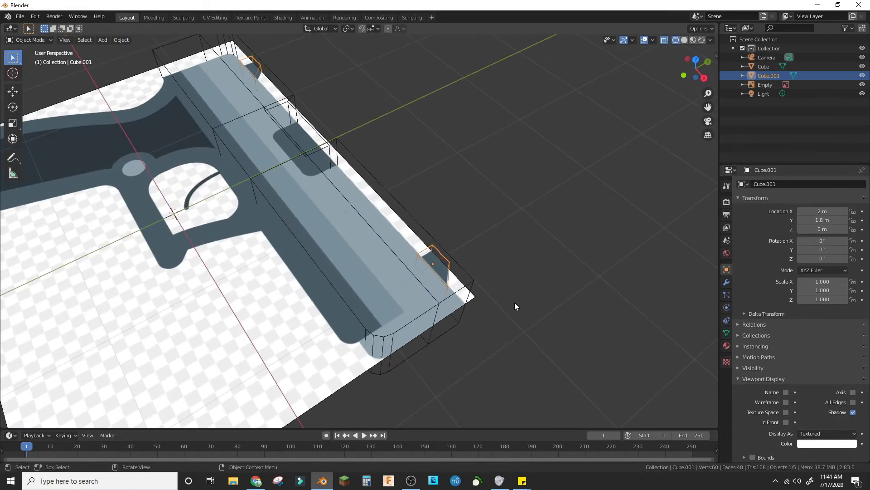
Switch to the top orthographic view and add a new cube at the origin for the pistol's frame.
key("KP_7")
scroll(515, 303, "down", 4)
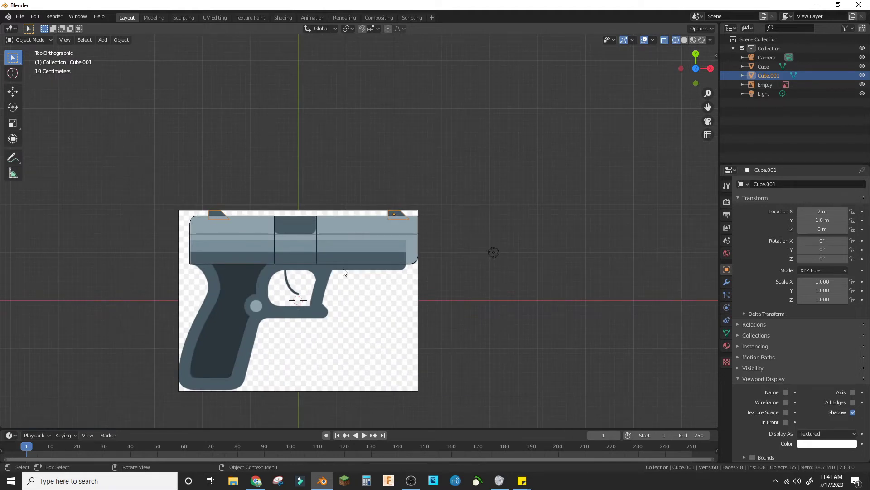
scroll(320, 293, "down", 1)
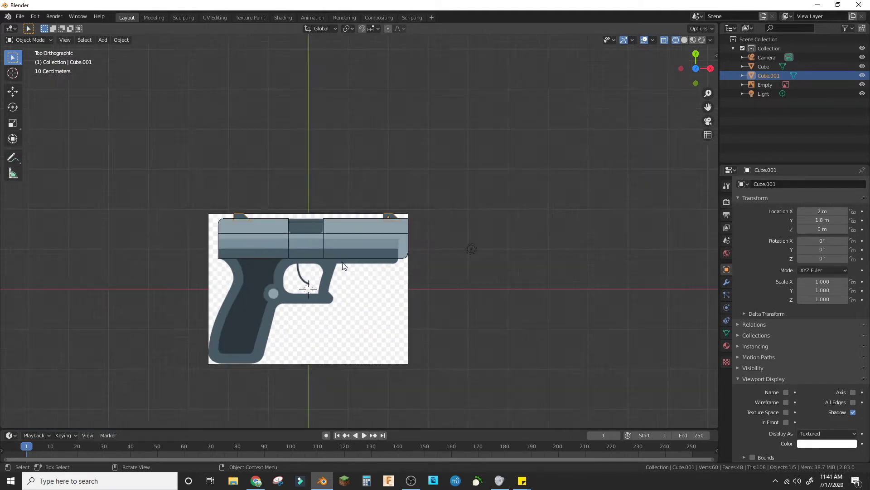
scroll(338, 262, "up", 3)
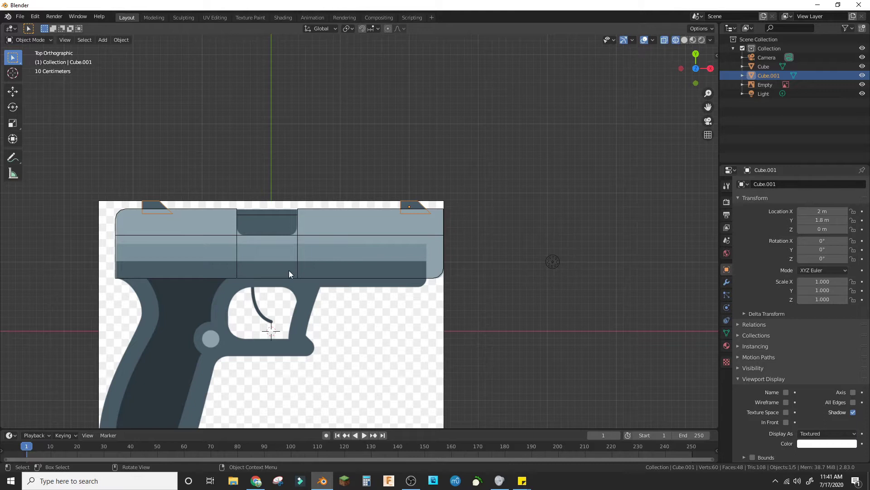
key("shift+a")
mouse_move(304, 272)
left_click(346, 57)
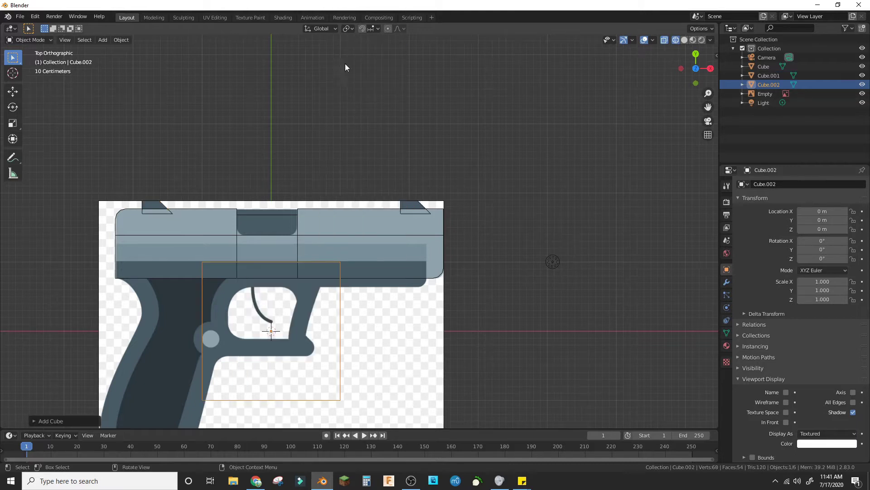
In Edit Mode, move the whole cube mesh about 1.25 m along X and 0.73 m along Y, aligning its front with the frame's front.
middle_click_drag(368, 295, 394, 276, "shift")
left_click(30, 40)
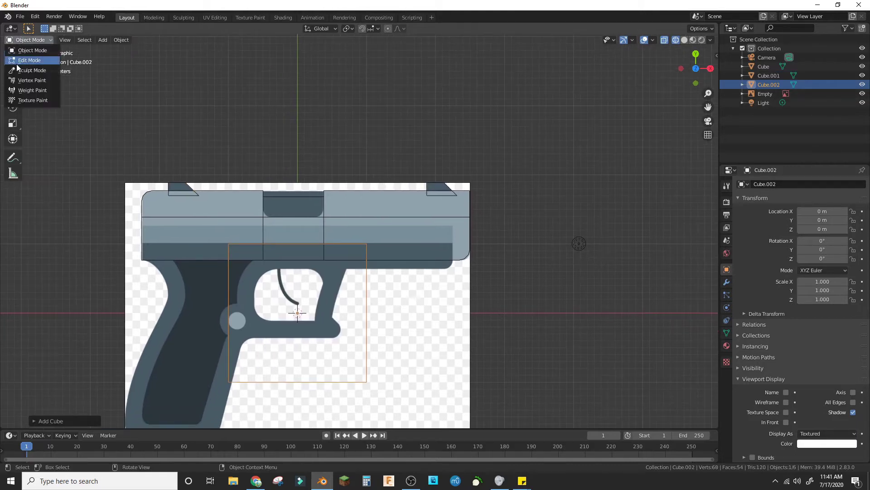
left_click(18, 62)
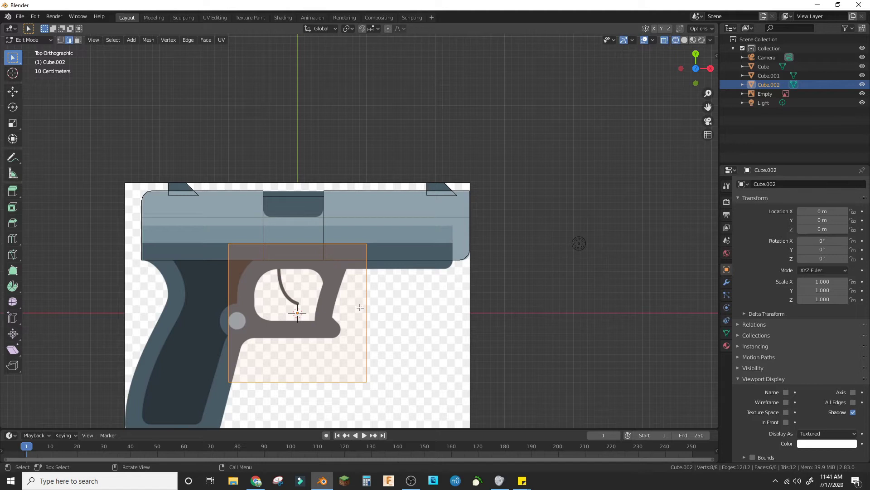
key("alt+a")
key("g")
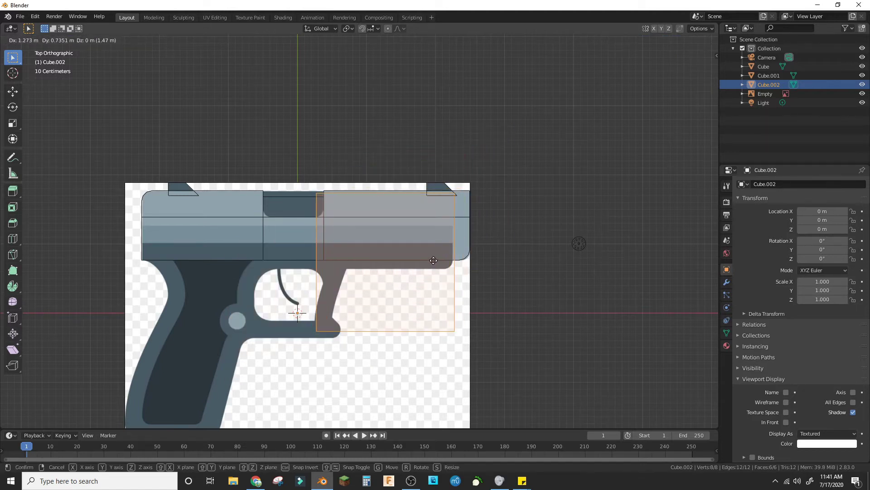
left_click(432, 261)
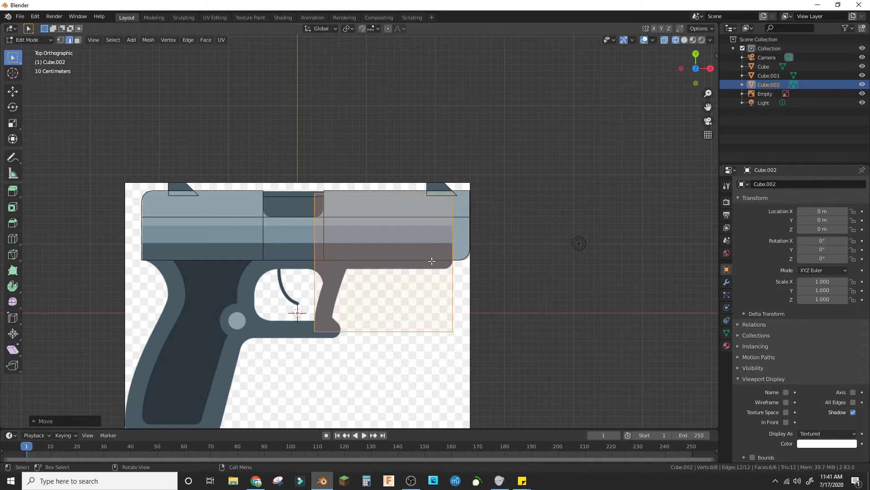
In face selection, lower the cube's upper face along Y to the light stripe and extend its rear face along X to the slide's rear.
left_click(78, 40)
left_click(388, 192)
key("g")
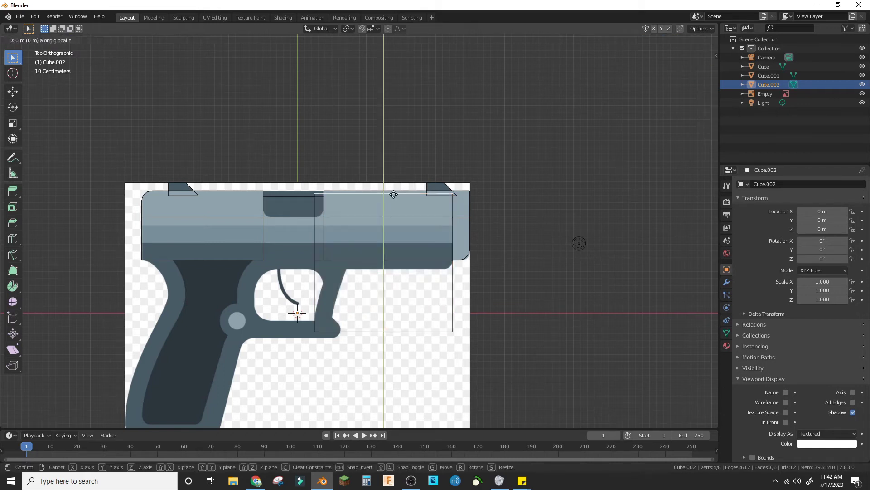
key("y")
left_click(388, 226)
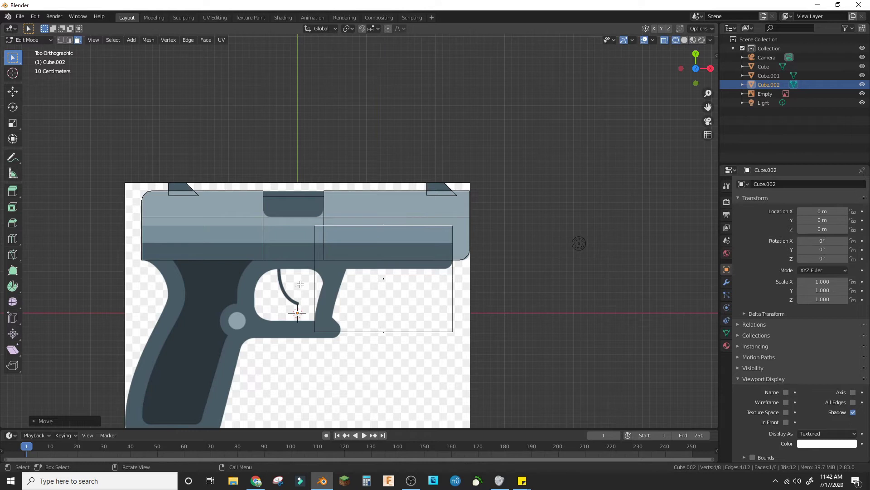
key("g")
key("x")
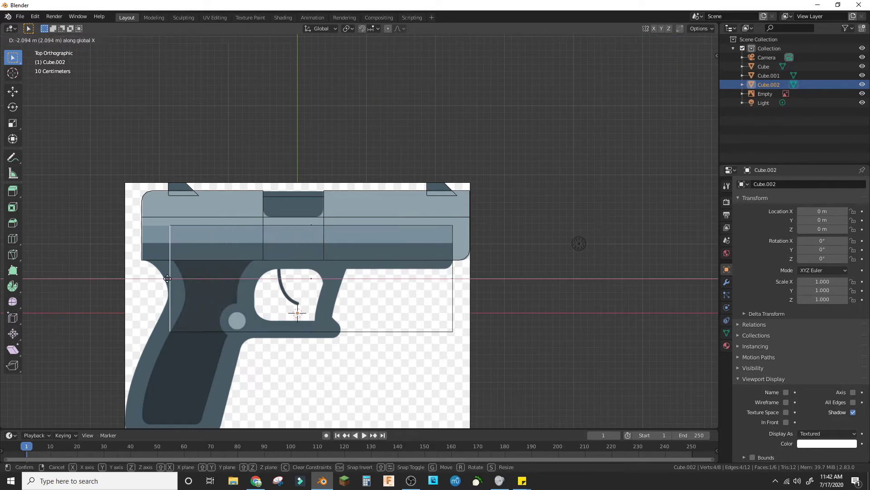
left_click(145, 276)
Raise the cube's lower face along Y to match the slide's lower edge.
left_click(246, 340)
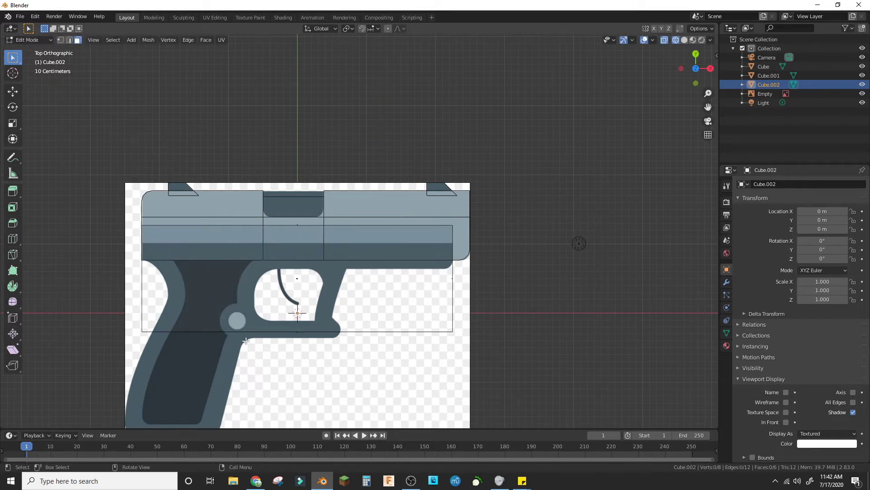
left_click(268, 331)
key("g")
key("y")
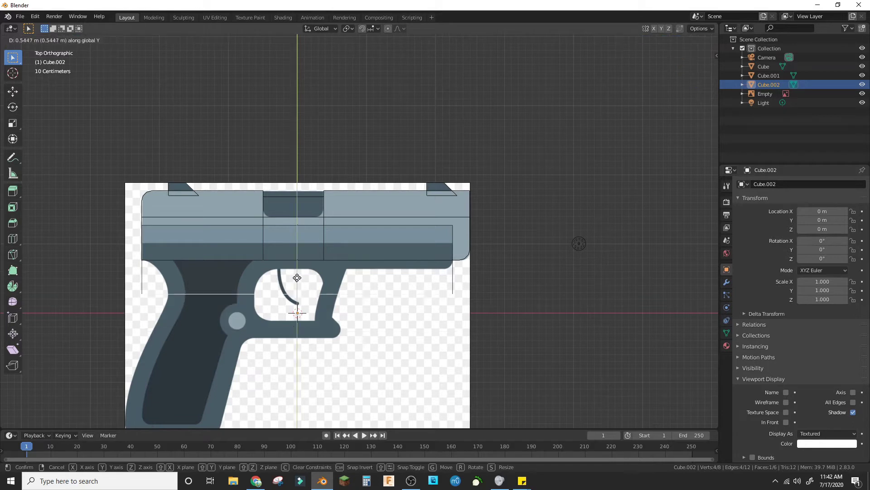
left_click(297, 260)
Add two vertical loop cuts to the frame block, one at the trigger guard's front and one at its rear.
scroll(341, 273, "up", 2)
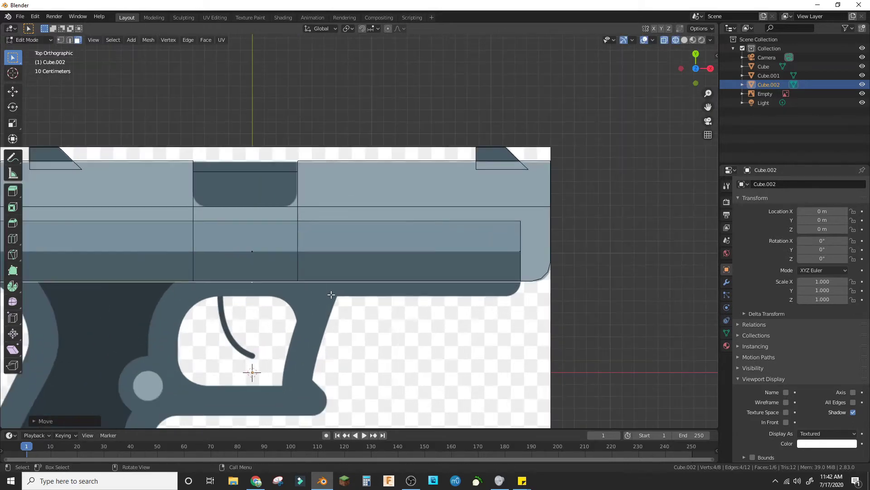
key("ctrl+r")
left_click(328, 239)
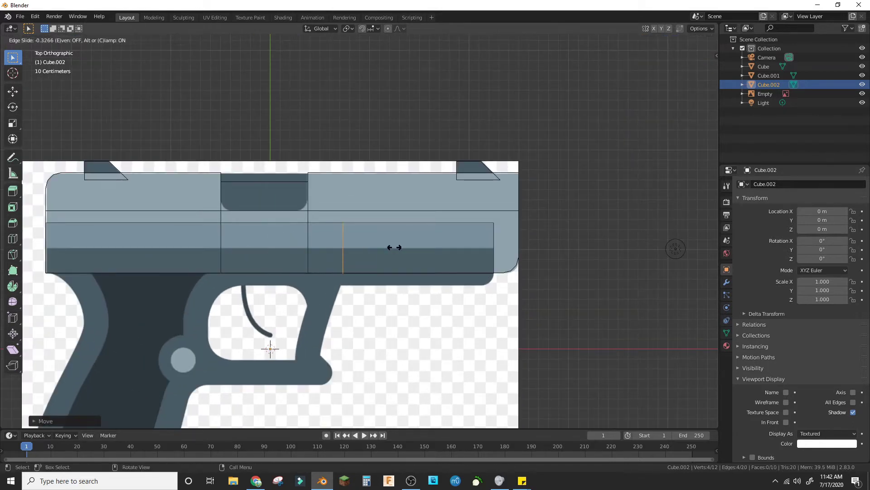
left_click(392, 247)
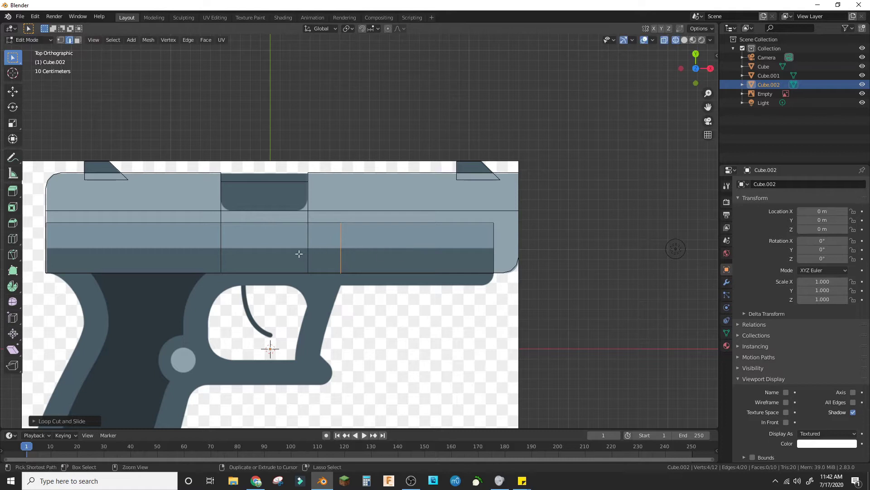
key("ctrl+r")
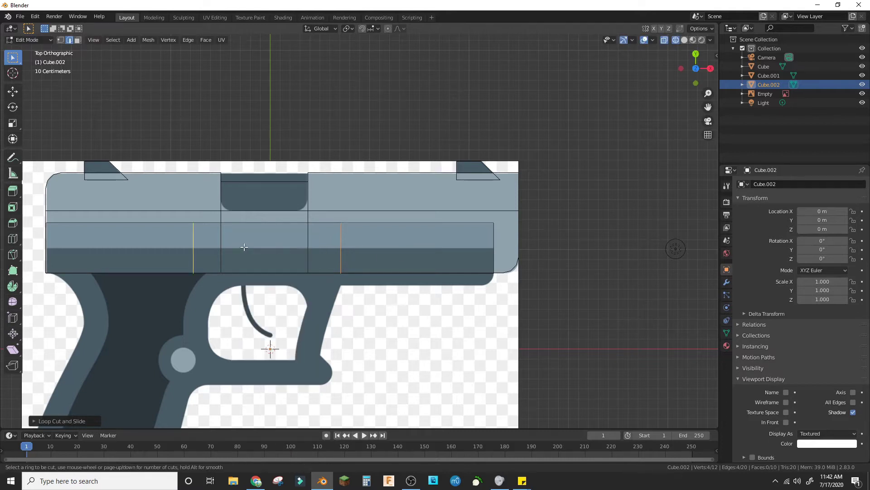
left_click(244, 247)
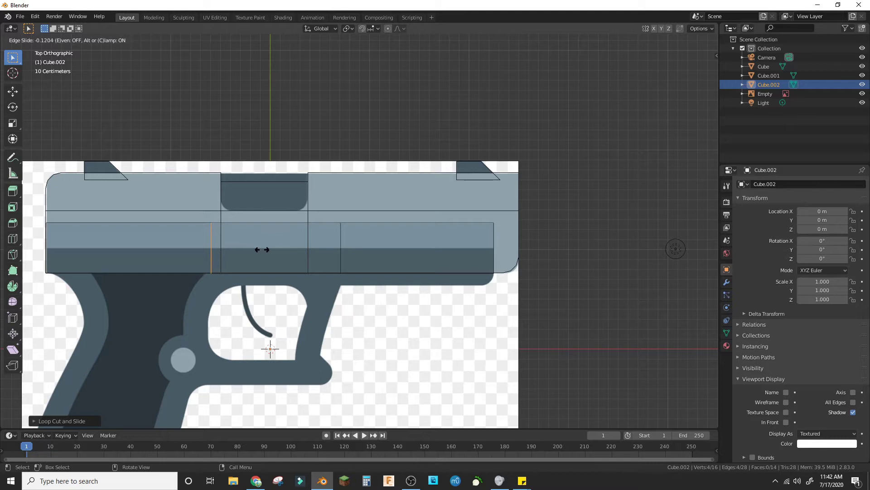
left_click(263, 250)
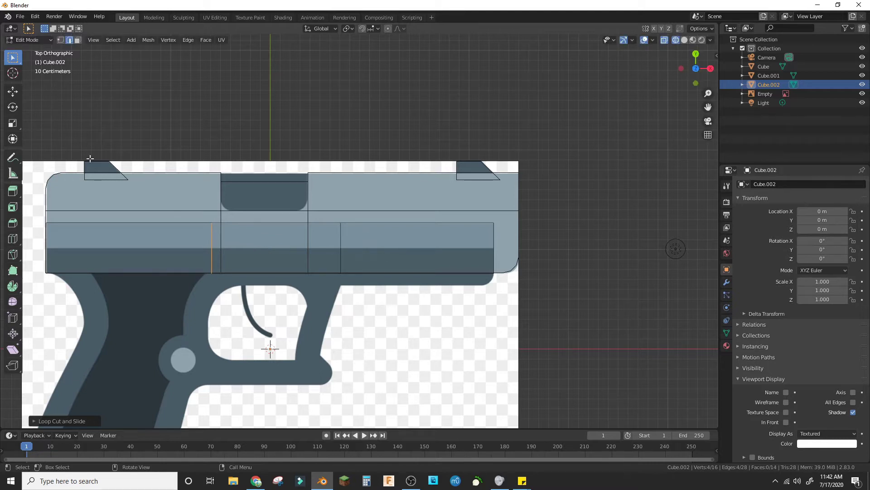
Select all the lower faces of the frame block and extrude them about 0.13 m down to the frame outline.
key("3")
left_click_drag(127, 262, 499, 290)
key("e")
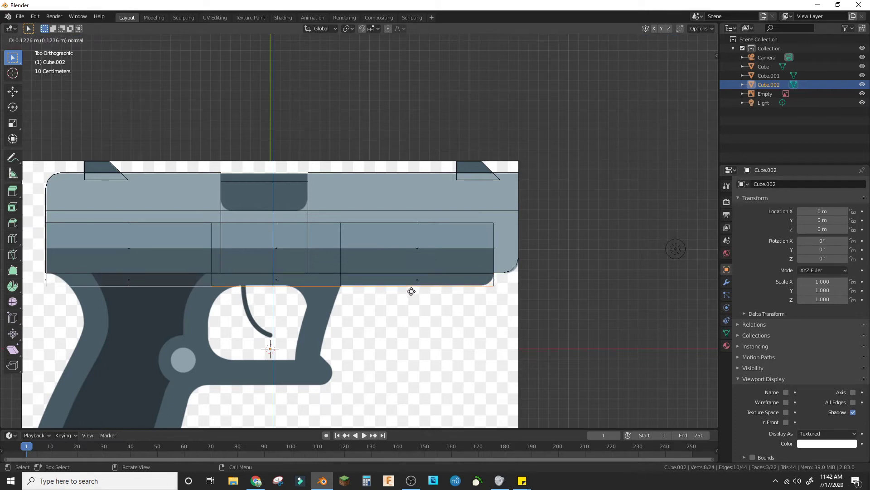
left_click(411, 291)
Add a horizontal loop cut through the extruded strip and move its rear edge forward along X toward the grip curve.
key("ctrl+r")
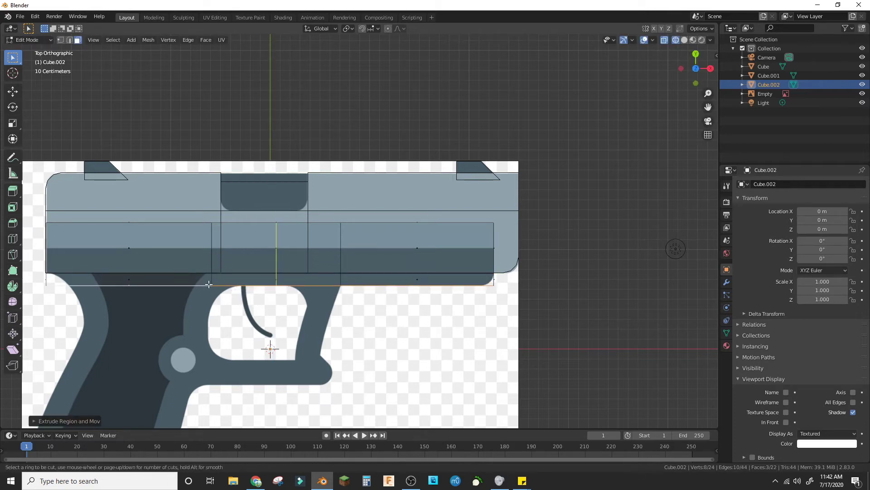
left_click(42, 282)
left_click(50, 282)
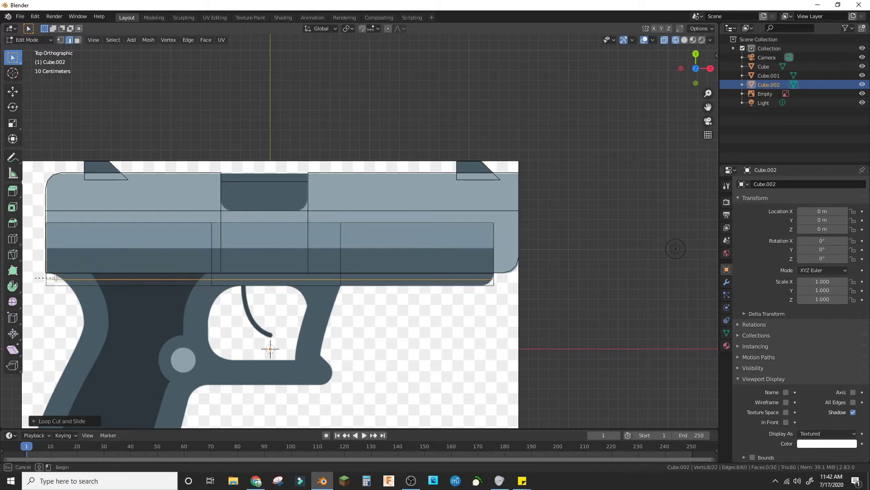
left_click(59, 282)
key("g")
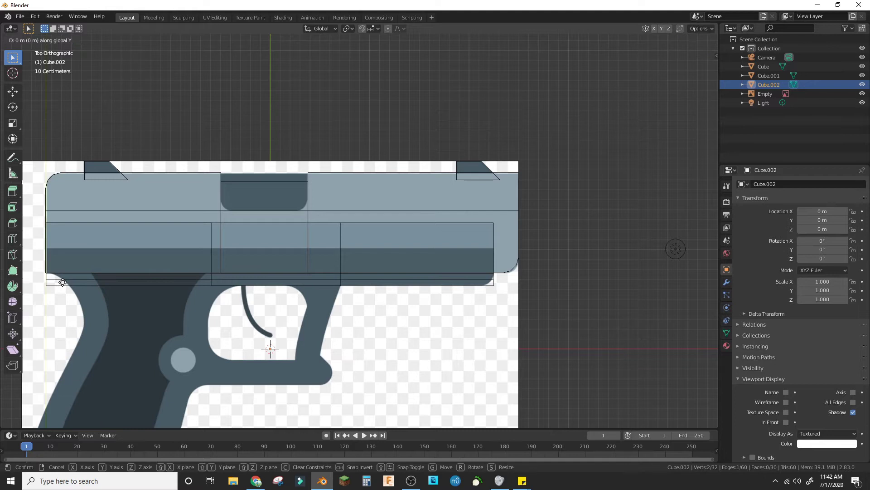
key("x")
left_click(79, 281)
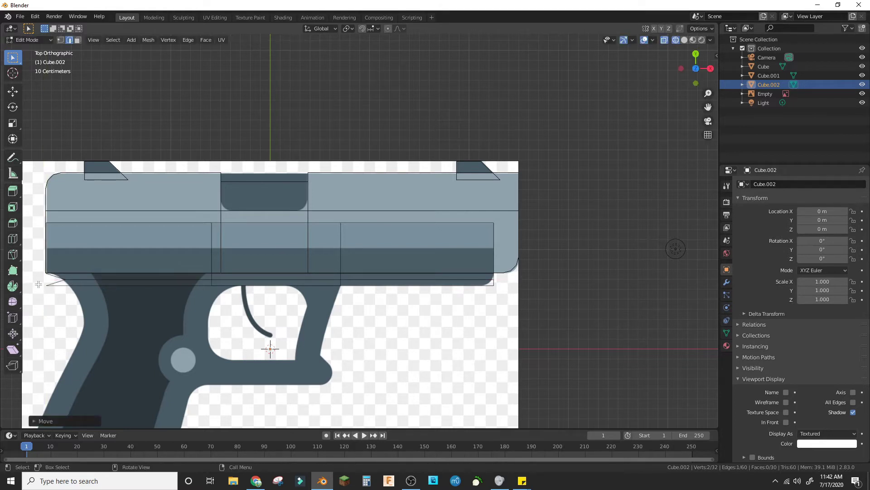
Move the strip's lower rear edge about 0.25 m forward along X and its middle rear edge about 0.03 m back.
left_click(39, 284)
key("g")
key("x")
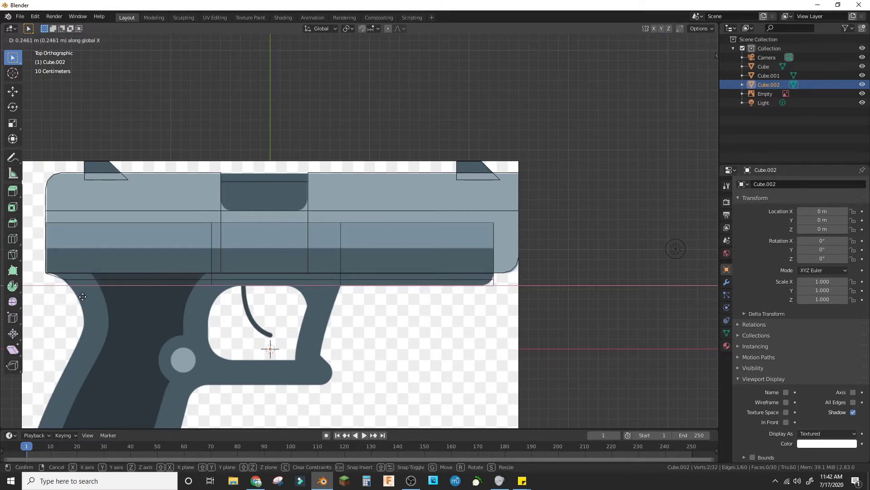
right_click(75, 285)
left_click(57, 282)
key("g")
key("x")
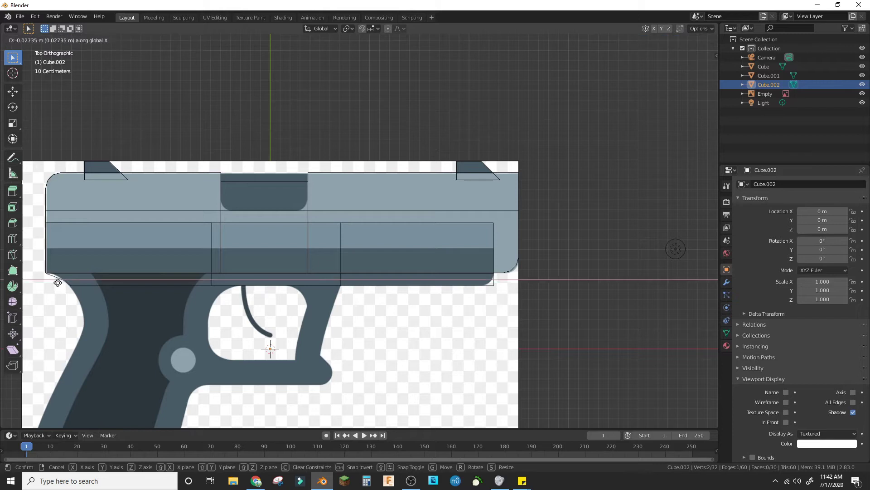
left_click(58, 283)
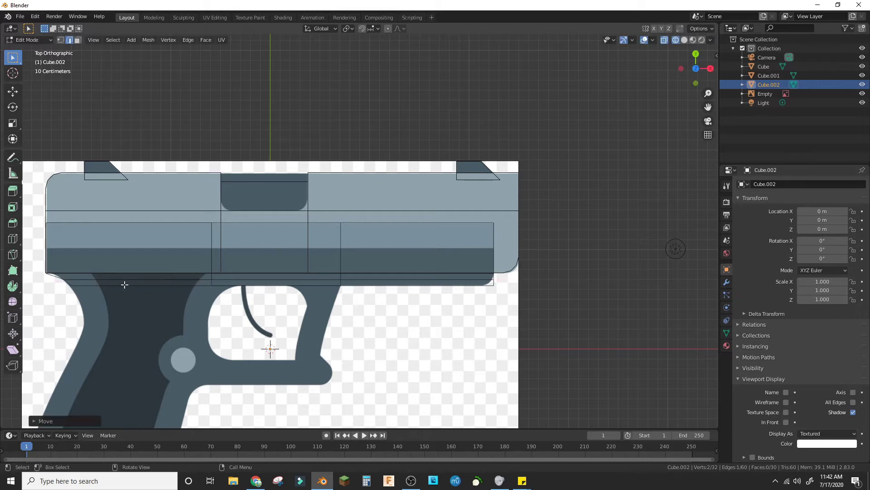
Move the strip's lower front edge back along X and its middle front edge back about 0.04 m to round the front corner.
left_click(488, 286)
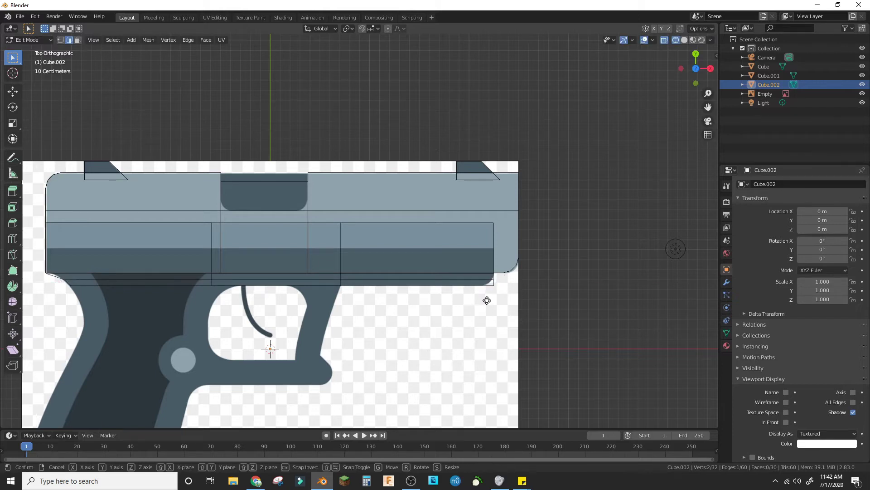
key("g")
key("x")
left_click(476, 300)
left_click_drag(501, 282, 488, 278)
key("g")
key("x")
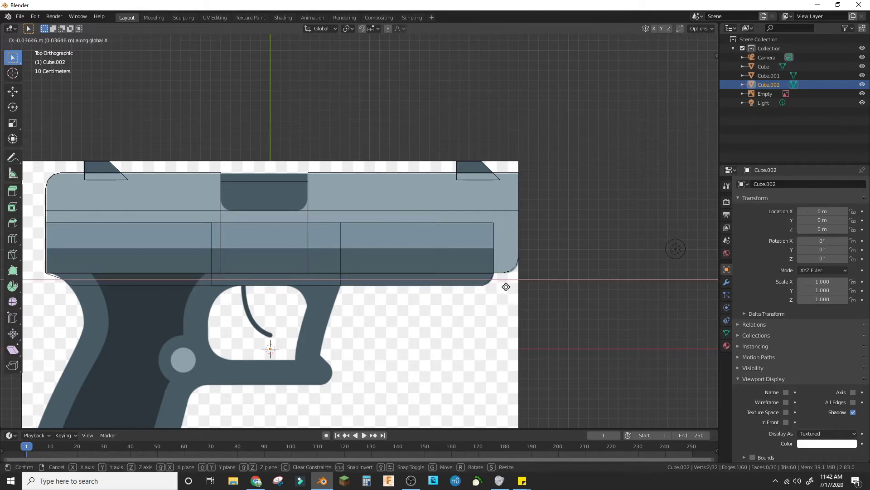
left_click(507, 285)
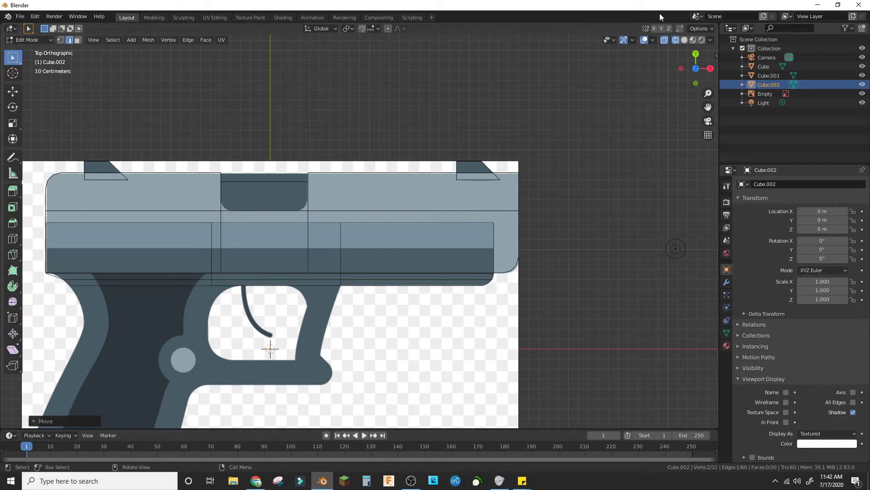
left_click(666, 42)
left_click(666, 42)
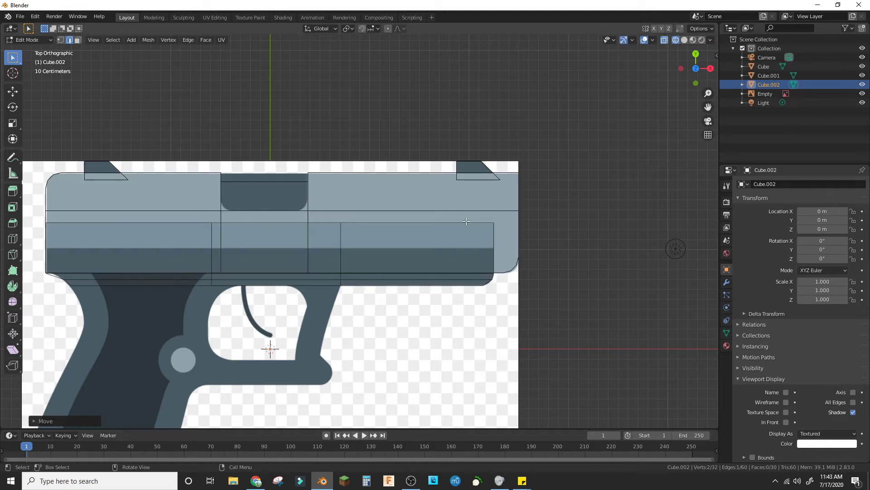
Select the vertical edge loop behind the trigger and slide it forward to where the trigger guard's inner curve starts.
middle_click_drag(374, 292, 452, 217, "shift")
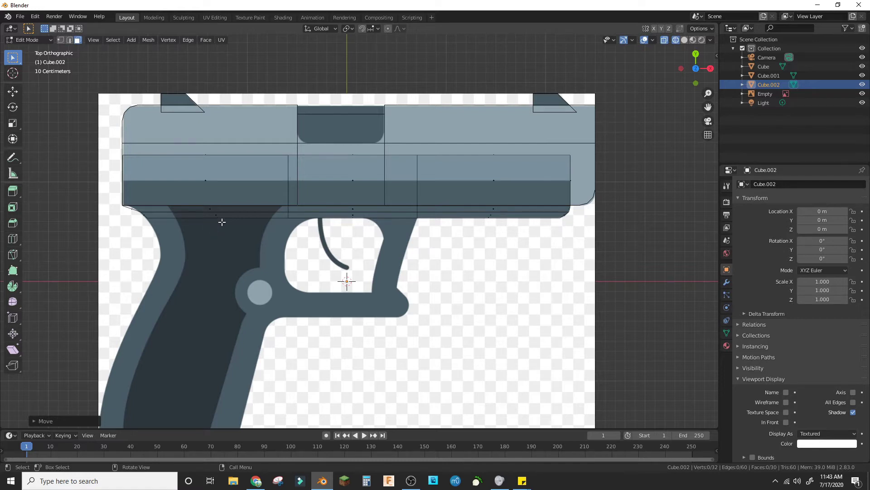
left_click(227, 218)
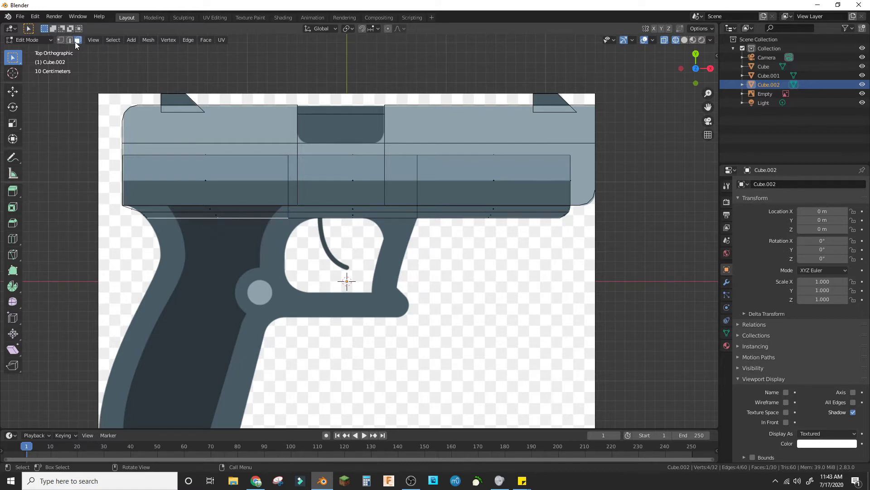
key("2")
left_click(288, 181, "alt")
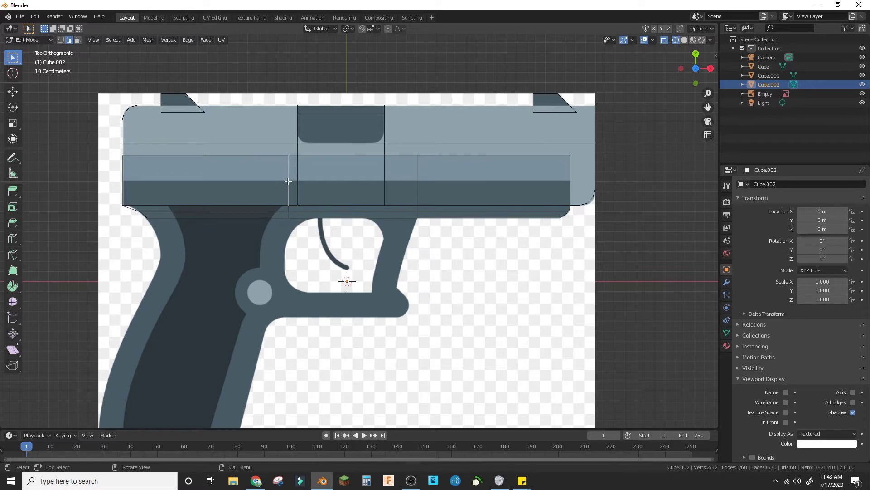
key("c")
left_click(287, 210)
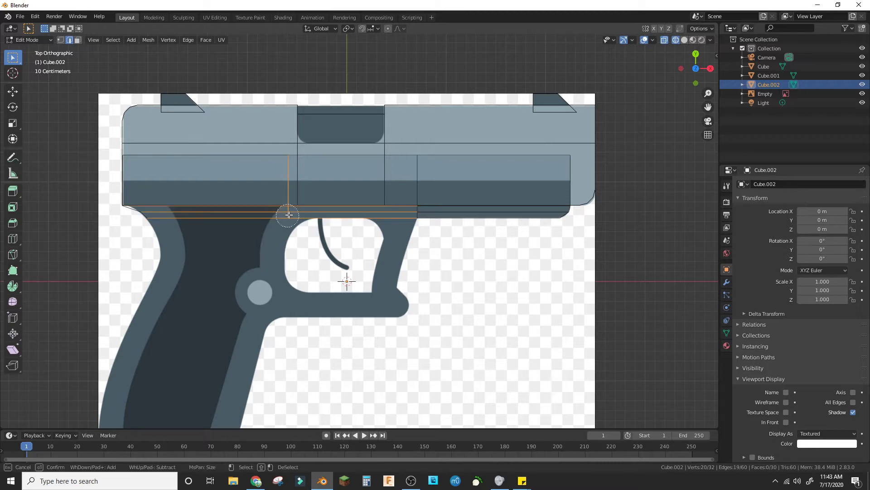
left_click_drag(252, 197, 254, 234, "shift")
left_click_drag(316, 190, 322, 220, "shift")
right_click(323, 219)
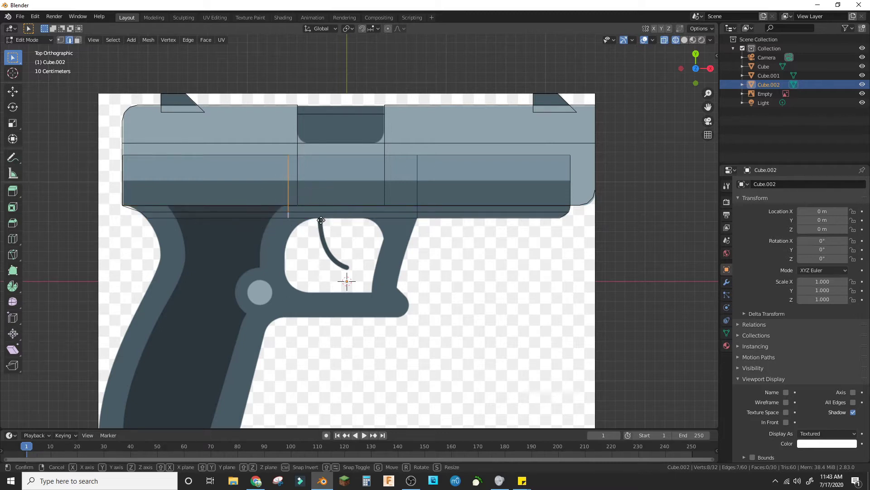
key("g")
key("g")
left_click(345, 219)
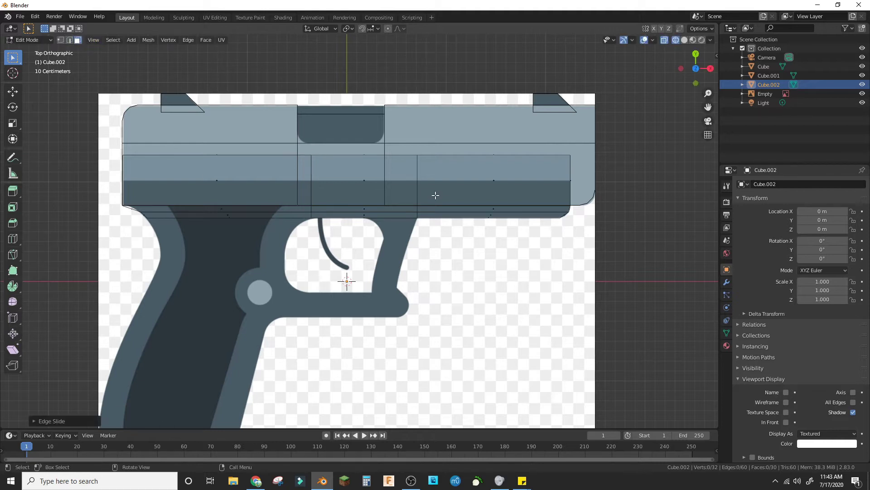
Add a vertical loop cut through the frame's middle section at the rear side of the trigger guard's front post.
key("ctrl+r")
left_click(376, 199)
left_click(377, 197)
left_click(386, 212)
left_click(406, 219)
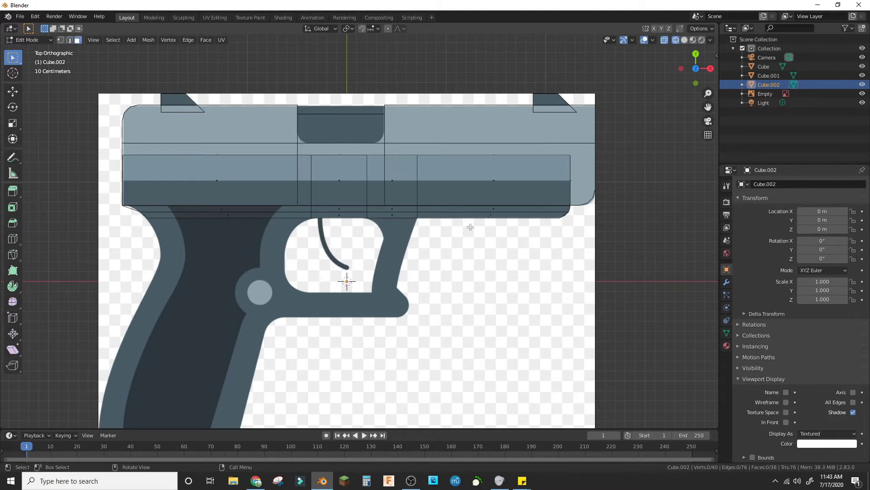
Extrude the frame's bottom face above the trigger guard's front post downward and scale it narrower to match the post's outline.
left_click(394, 216)
middle_click_drag(396, 217, 391, 194)
key("KP_7")
key("e")
left_click(431, 235)
key("s")
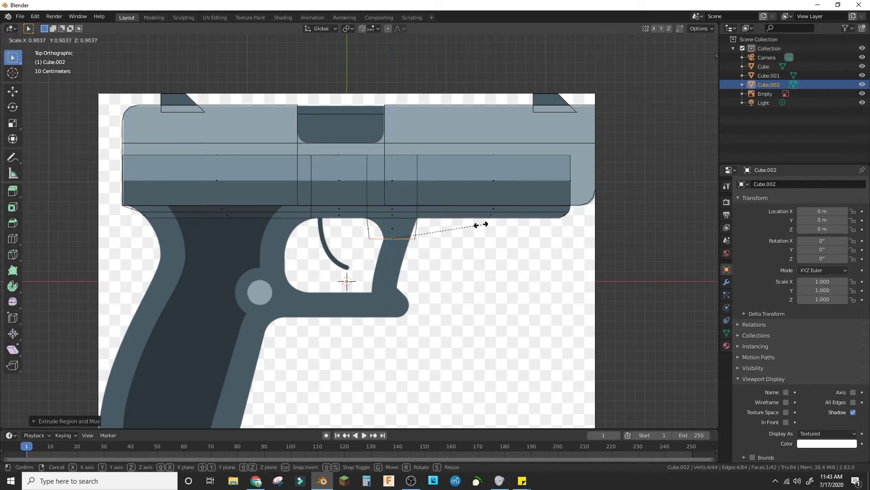
left_click(463, 226)
Snap the 3D cursor to the narrow side face of the frame strip above the post and set the pivot point to 3D Cursor.
middle_click_drag(459, 227, 411, 178)
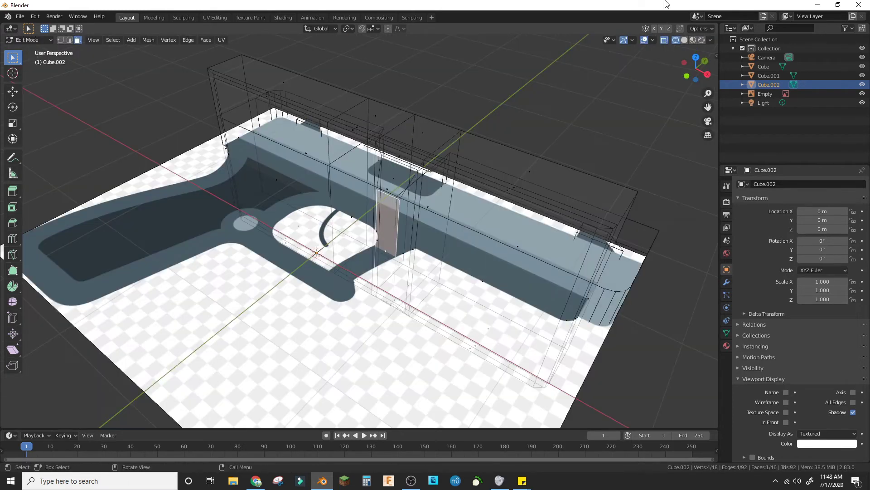
middle_click_drag(404, 243, 402, 117)
scroll(412, 147, "up", 3)
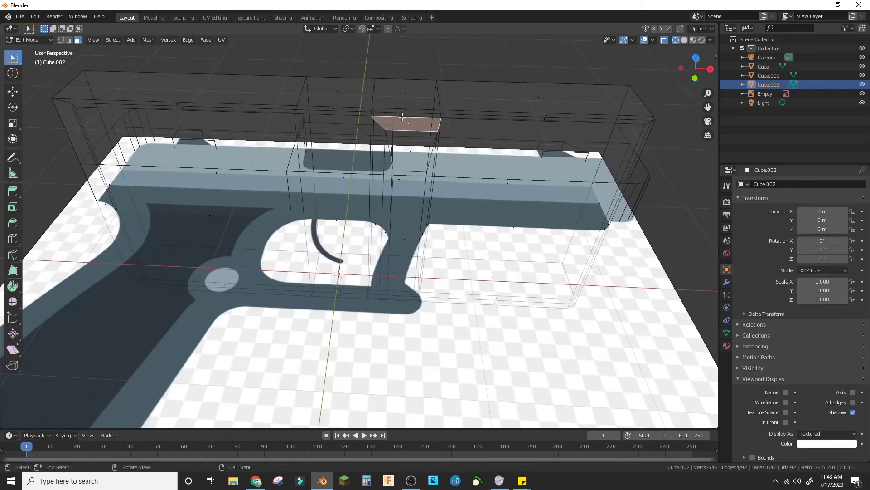
left_click(406, 115)
key("shift+s")
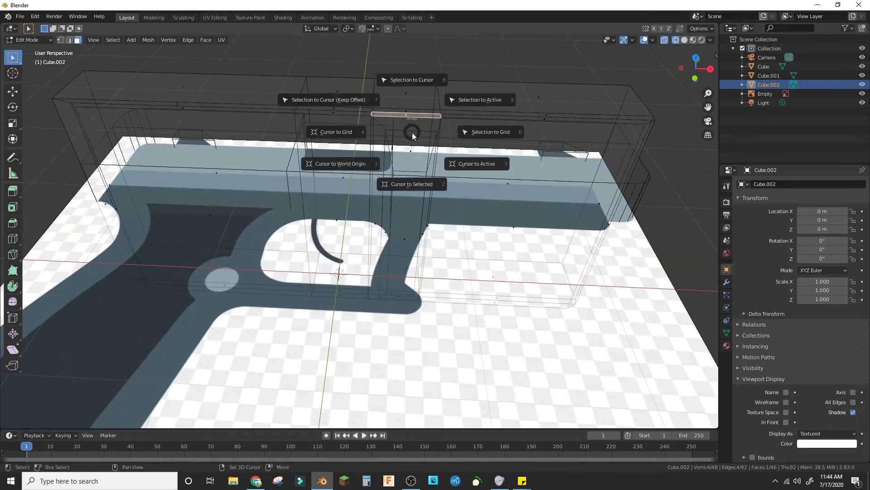
left_click(408, 184)
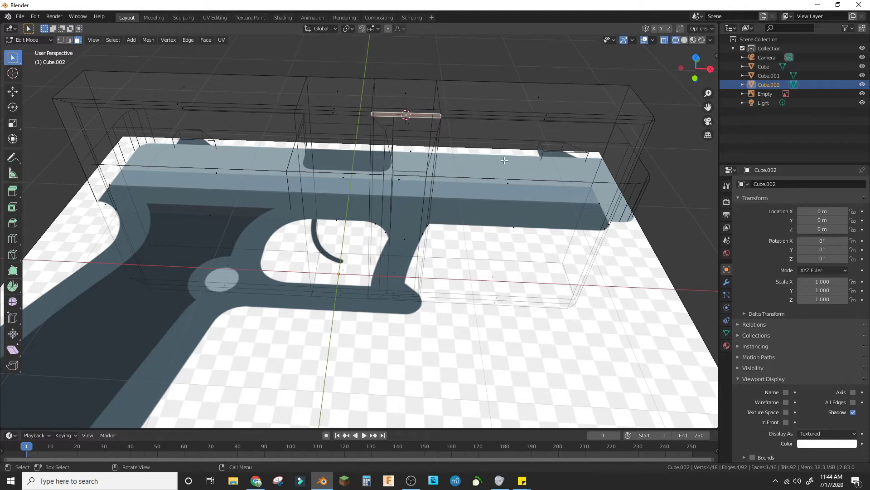
key("period")
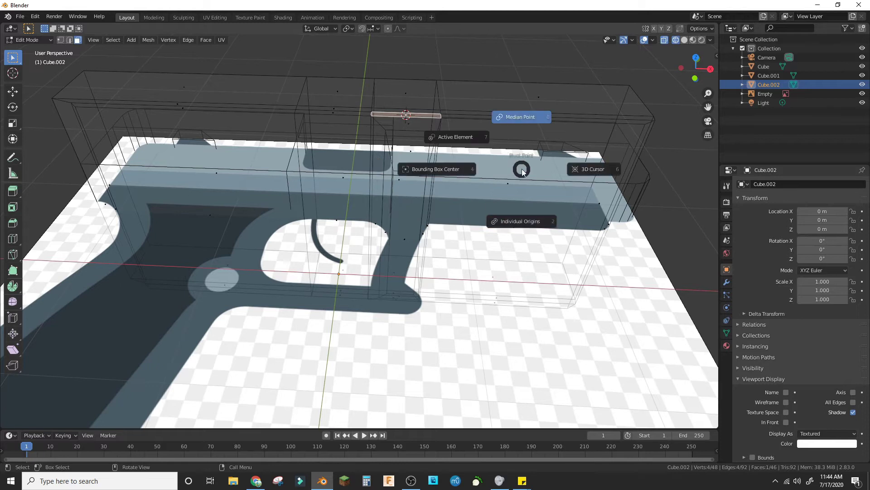
left_click(619, 160)
Select the post's side faces and scale them to 0 along Z so they lie flush with the frame's side.
left_click(404, 126)
left_click(410, 151, "shift")
middle_click_drag(446, 166, 396, 240)
key("s")
key("z")
key("0")
key("Return")
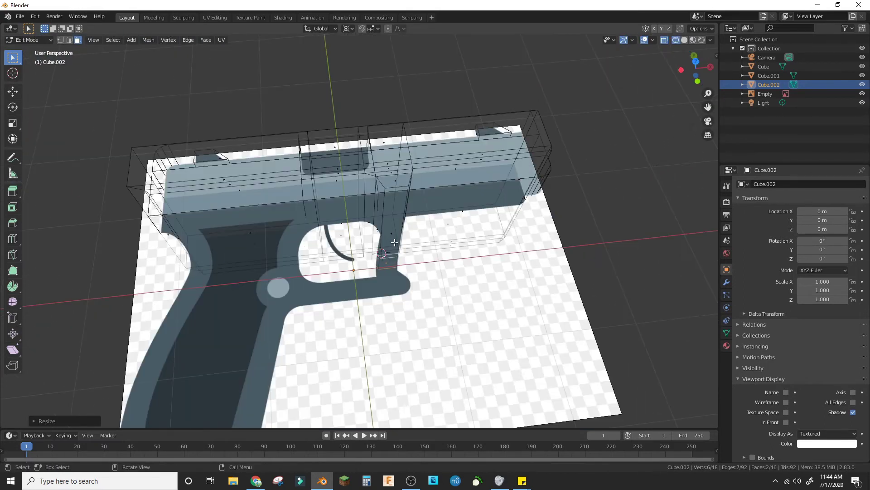
Extrude the post's bottom face down in segments along the reference to the trigger guard's lower bar.
left_click(394, 238)
key("KP_7")
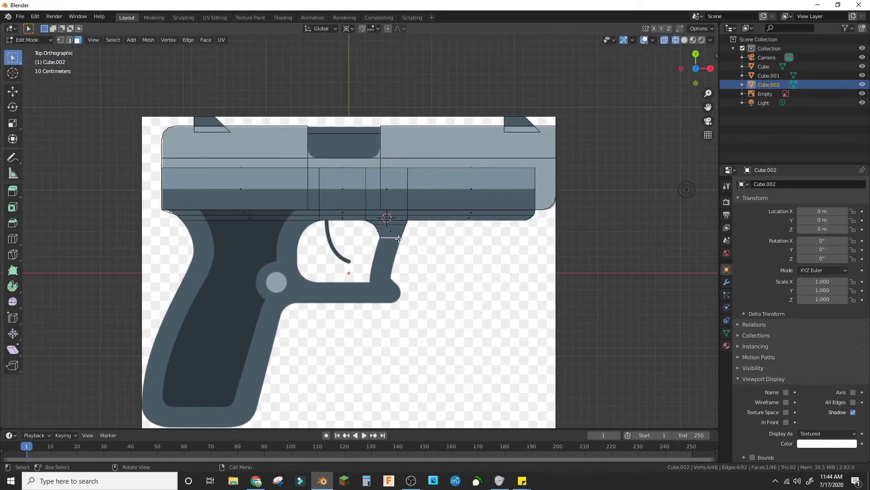
key("e")
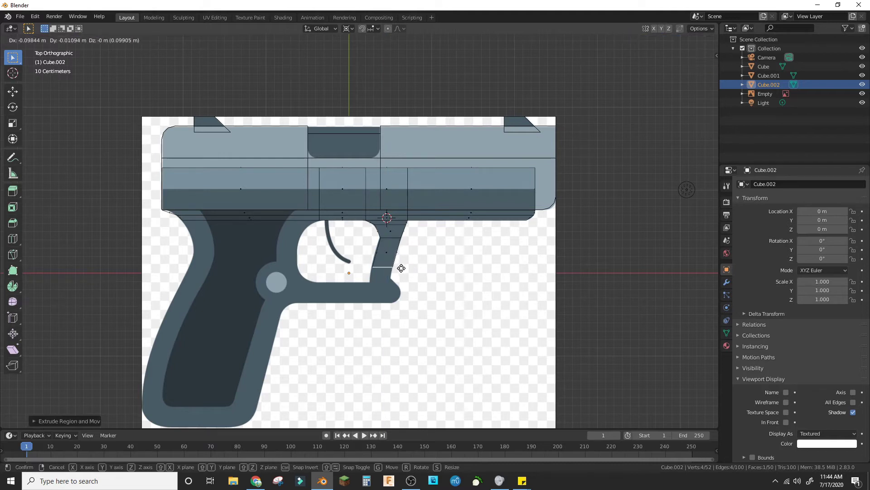
left_click(398, 279)
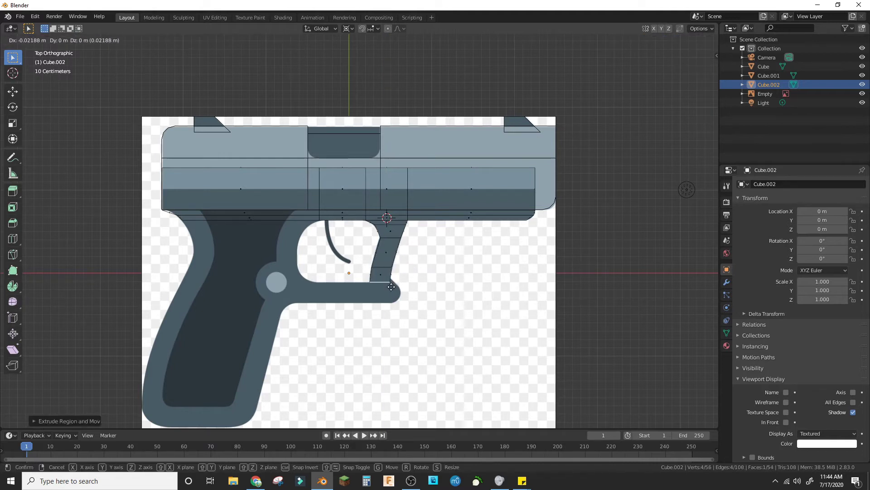
Move the post's lower front edge along X to fit the trigger guard outline.
left_click(70, 40)
left_click(391, 281)
key("g")
key("y")
key("x")
left_click(426, 285)
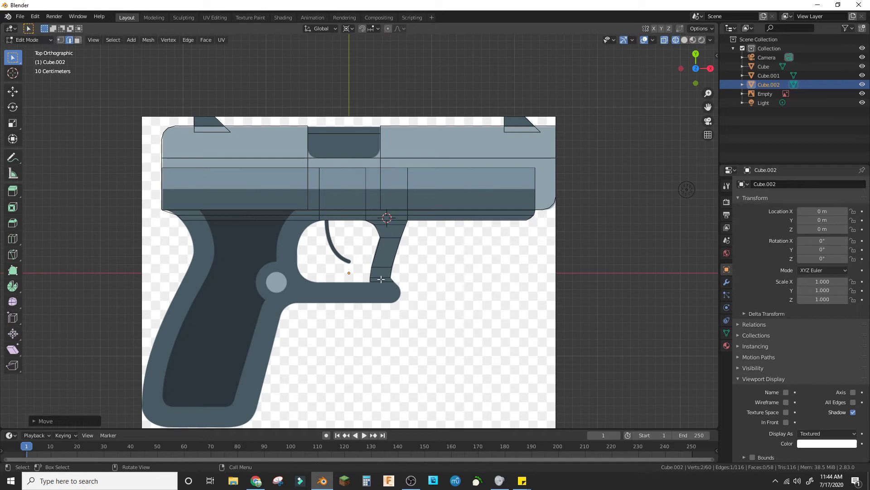
Extrude the frame's rear bottom face down over the upper part of the grip.
middle_click_drag(295, 217, 391, 223)
key("KP_7")
left_click(77, 40)
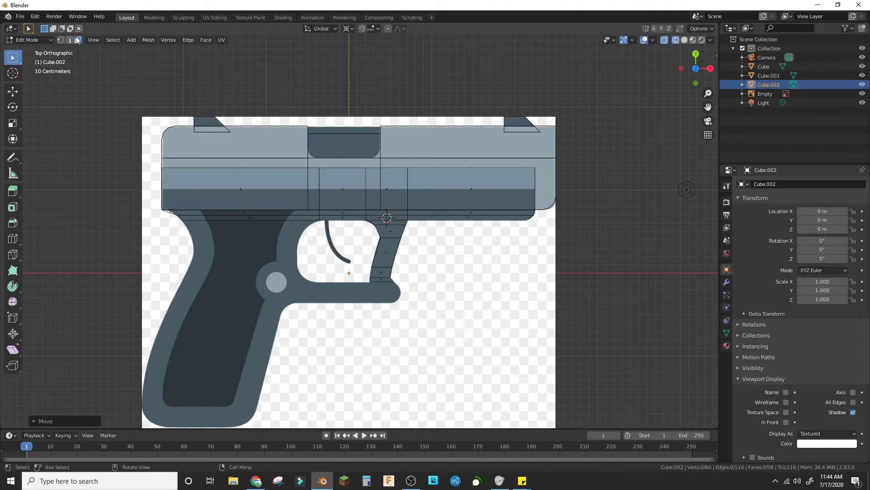
left_click(264, 219)
key("e")
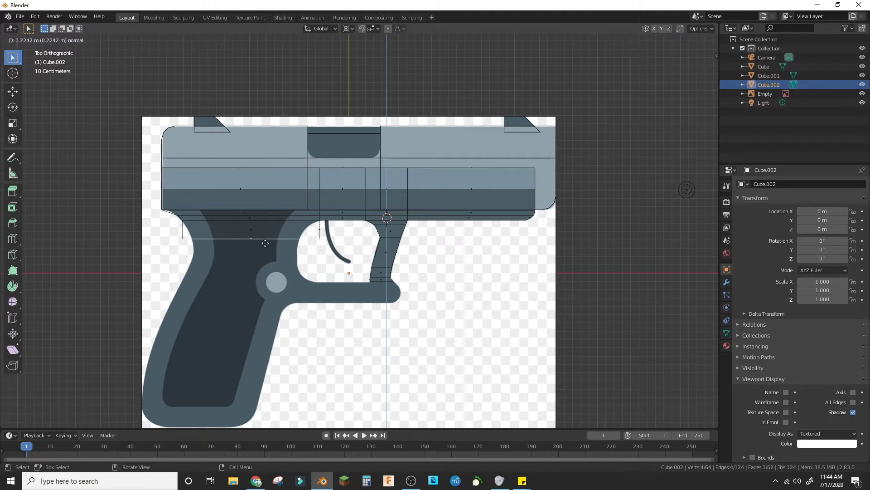
left_click(265, 245)
Move the grip section's lower rear edge about 0.12 m forward along X and its lower front edge about 0.27 m back.
left_click(70, 40)
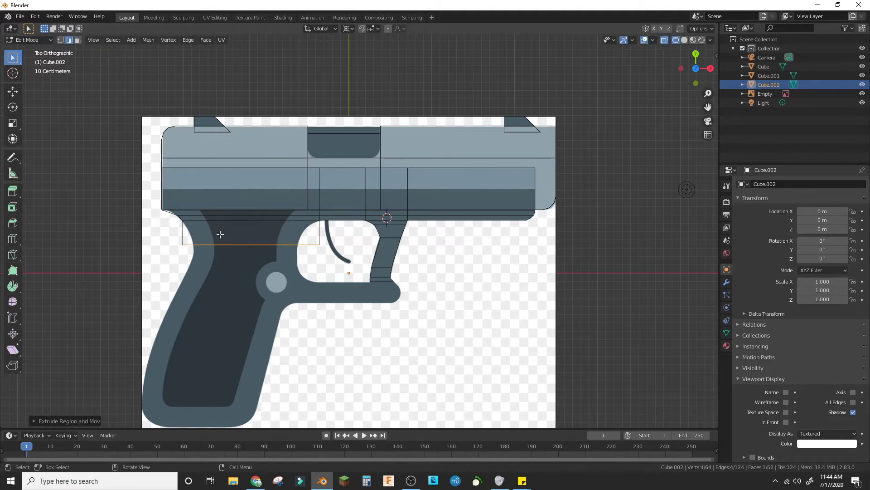
left_click(182, 234)
key("g")
key("x")
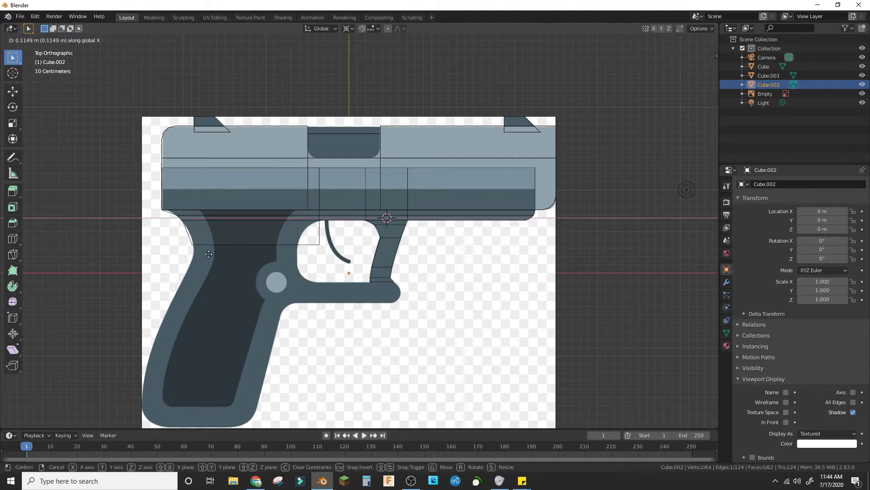
left_click(210, 255)
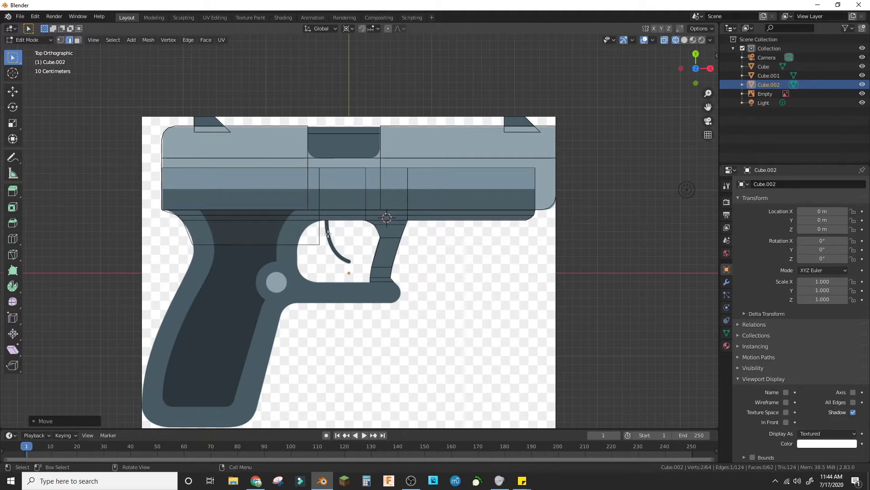
key("g")
key("x")
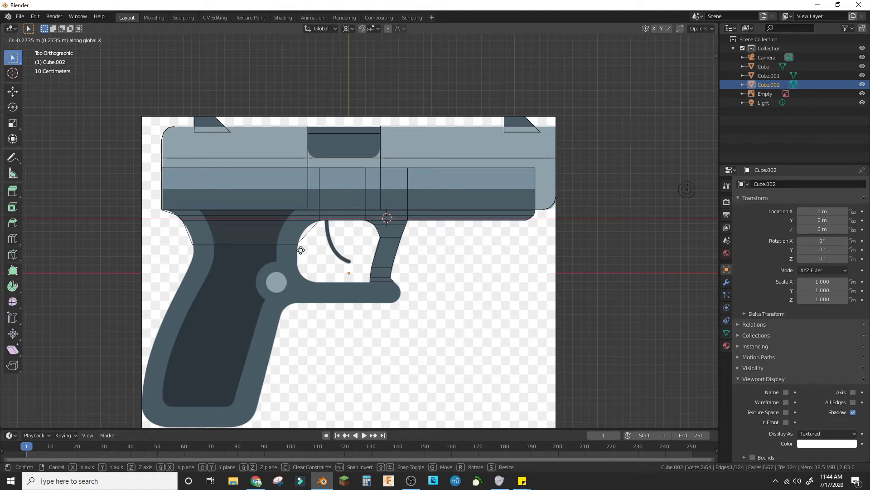
left_click(300, 250)
Add a horizontal loop cut through the new grip section and move its front edge back along X onto the trigger guard curve.
key("g")
key("g")
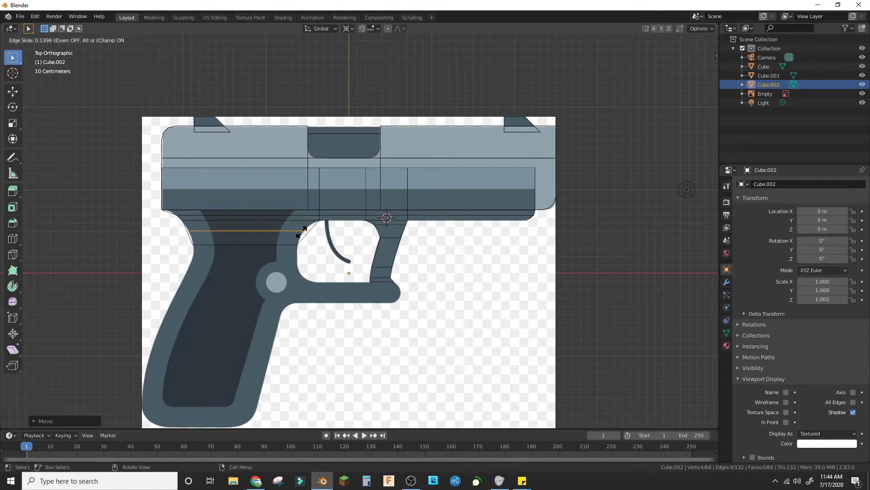
left_click(301, 232)
left_click_drag(318, 225, 304, 237)
key("g")
key("x")
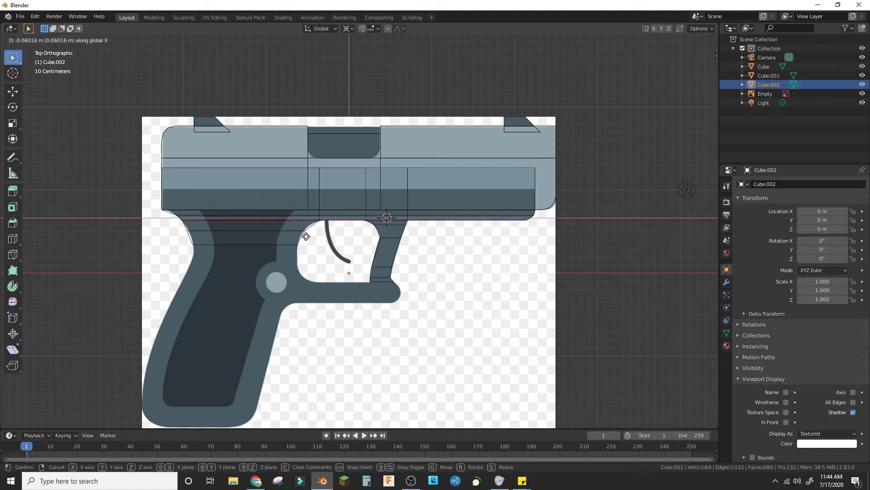
left_click(303, 236)
Move the rear edge of the grip section's middle loop onto the grip's rear outline.
left_click(192, 233)
key("g")
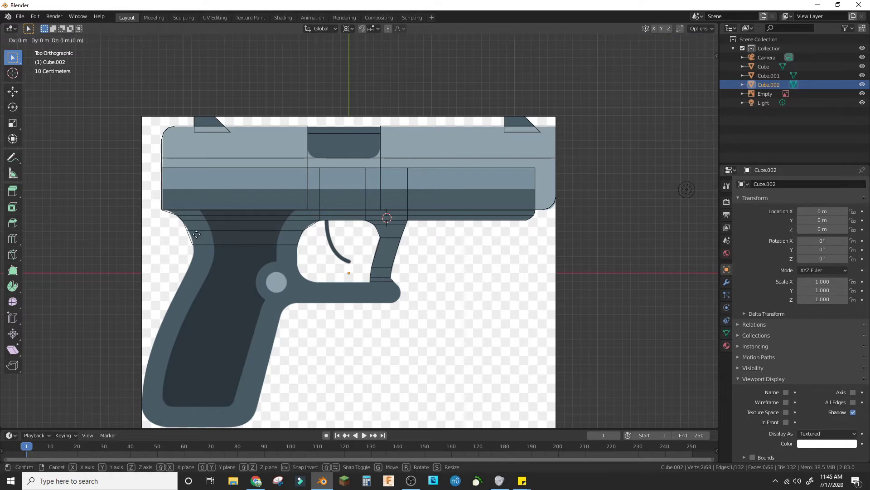
left_click(199, 236)
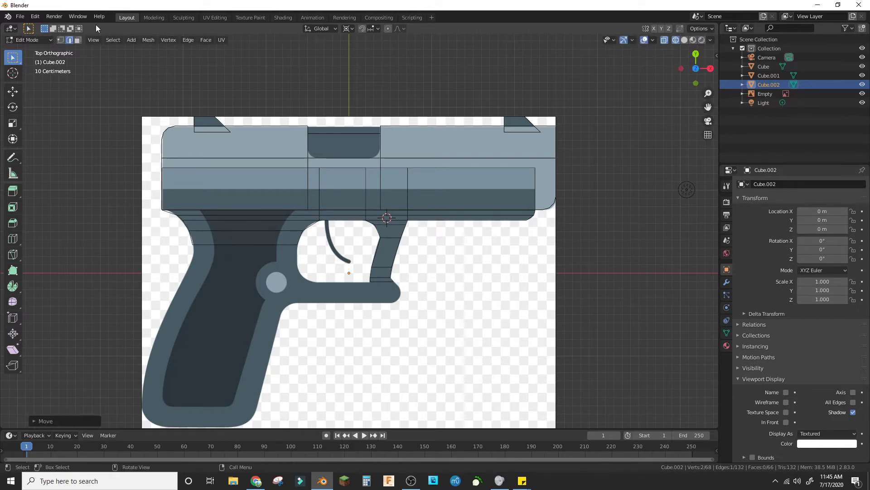
Extrude the grip's bottom face further down to just above the trigger guard's lower bar.
left_click(250, 236)
middle_click_drag(249, 235, 317, 171)
key("KP_7")
key("e")
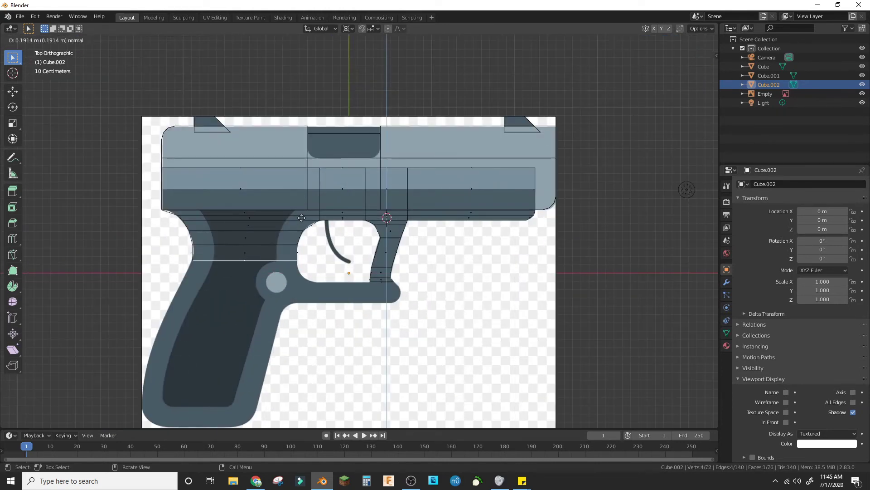
left_click(255, 187)
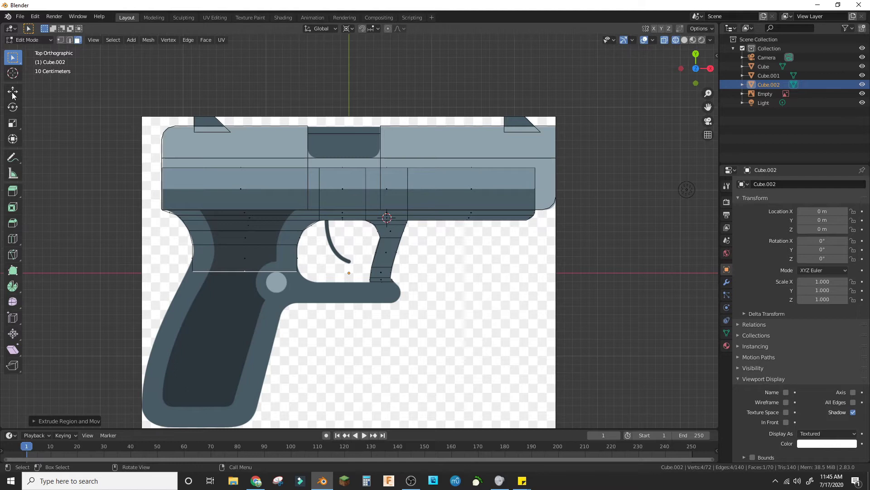
Move the lower rear edge of the new grip section about 0.08 m back along X to follow the grip outline.
key("alt+a")
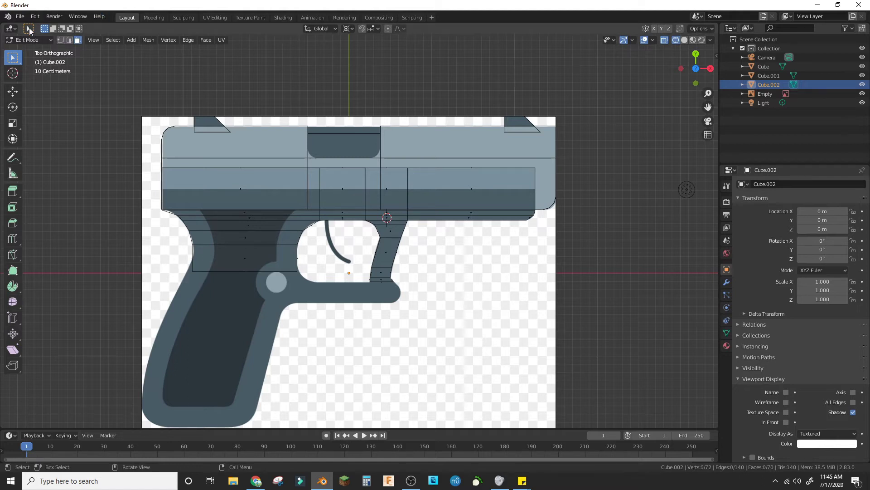
left_click(70, 40)
left_click(205, 269)
key("g")
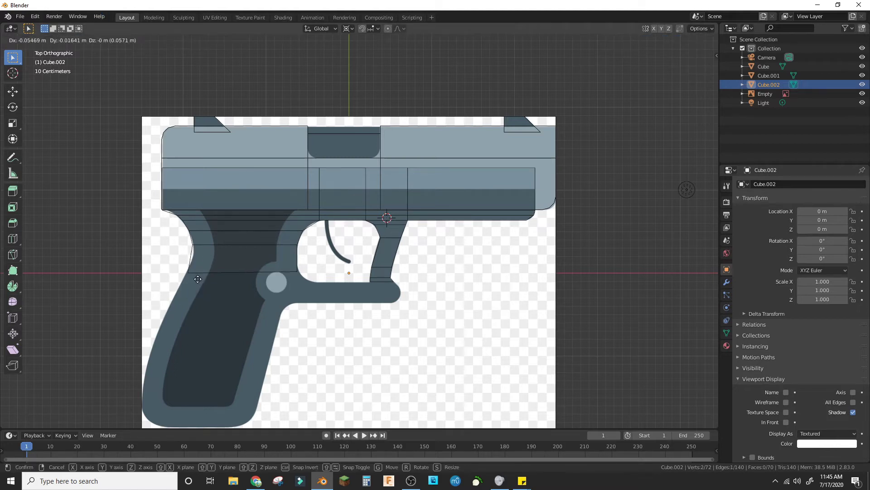
key("x")
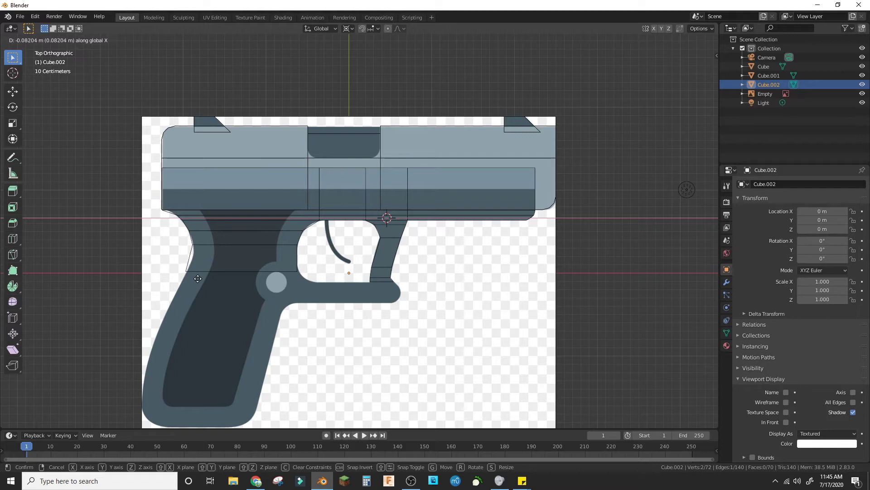
left_click(287, 278)
Add a horizontal loop cut through the lowest grip section and move its rear and front edges along X onto the grip outline.
key("ctrl+r")
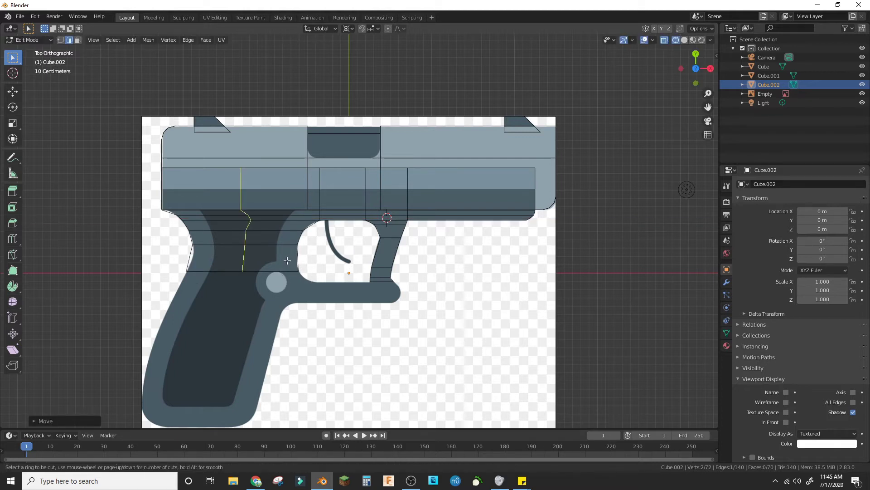
left_click(186, 255)
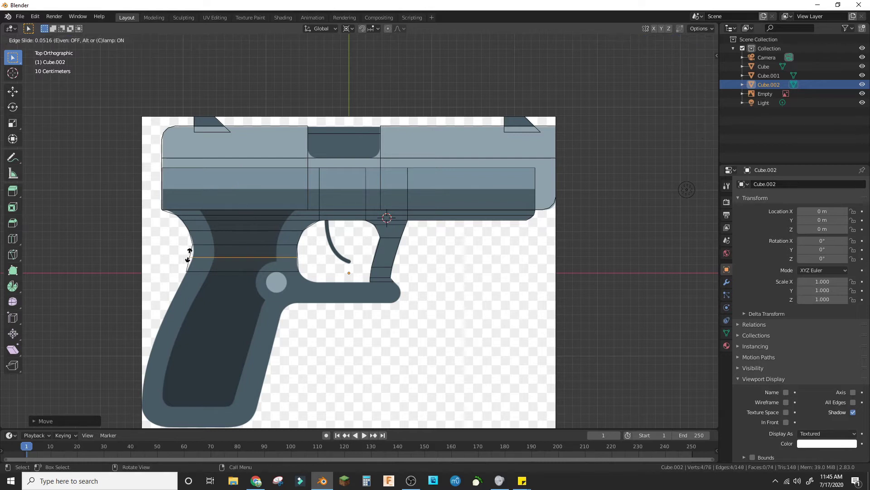
left_click(186, 249)
left_click(197, 260)
key("g")
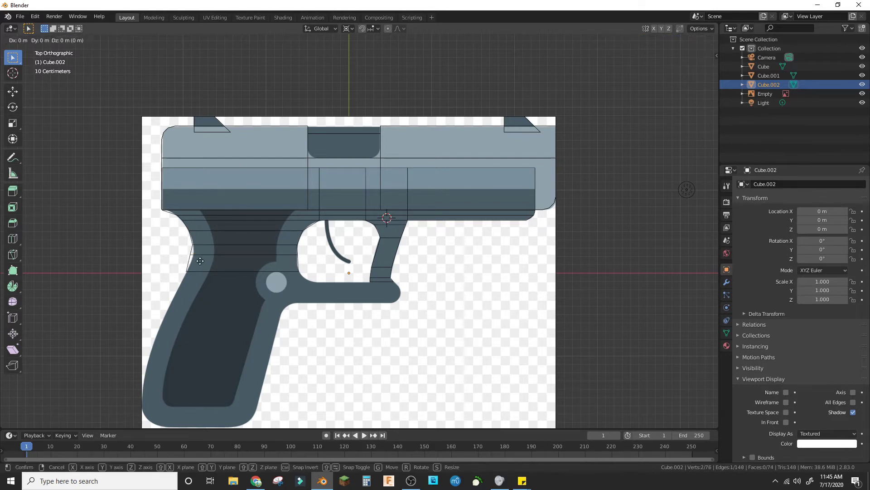
key("x")
left_click(204, 260)
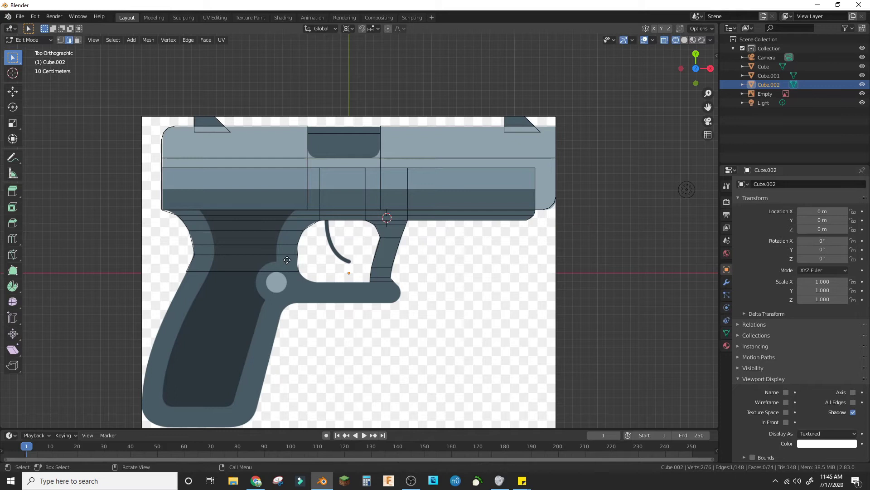
key("g")
left_click(286, 261)
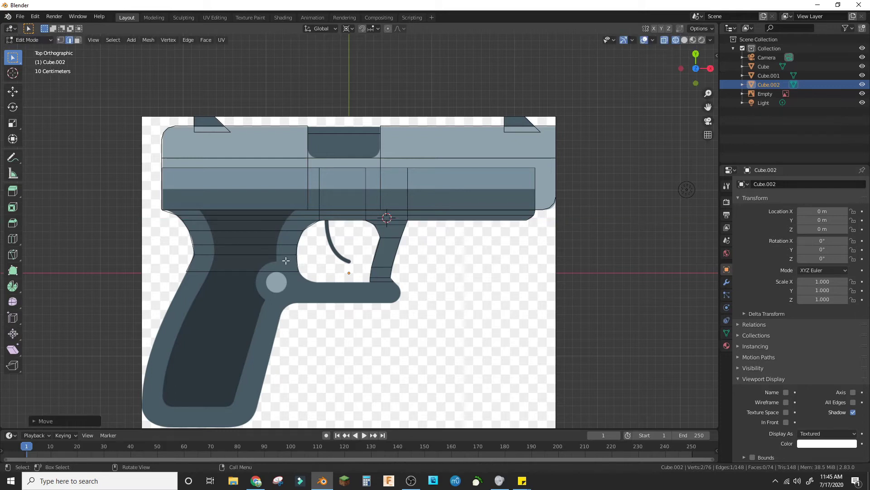
Extrude the grip's bottom face down to the level of the trigger guard bar's upper edge.
left_click(78, 40)
left_click(238, 271)
key("e")
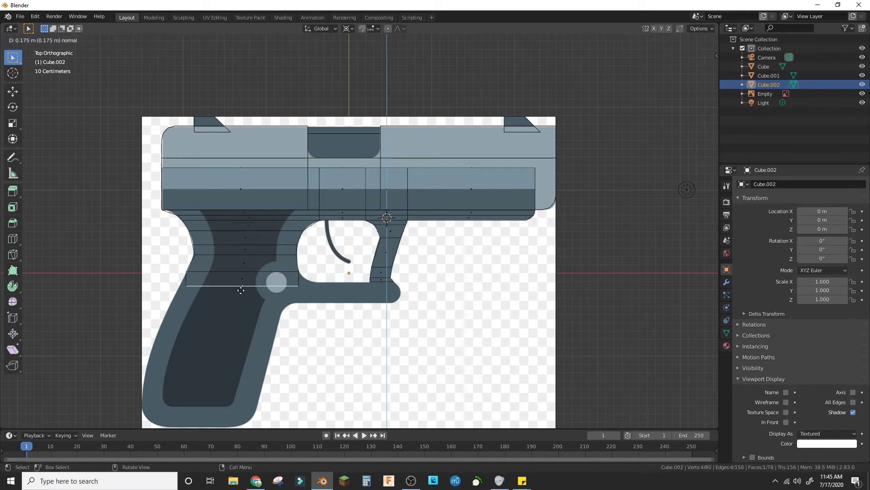
left_click(249, 280)
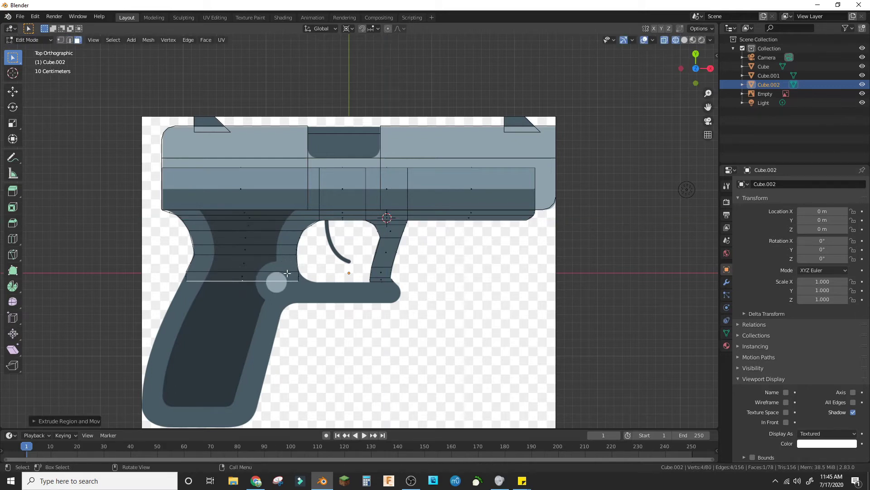
Move the new section's lower rear edge back and its lower front edge forward along X to fit the reference outline.
left_click(71, 40)
left_click(191, 280)
key("g")
key("x")
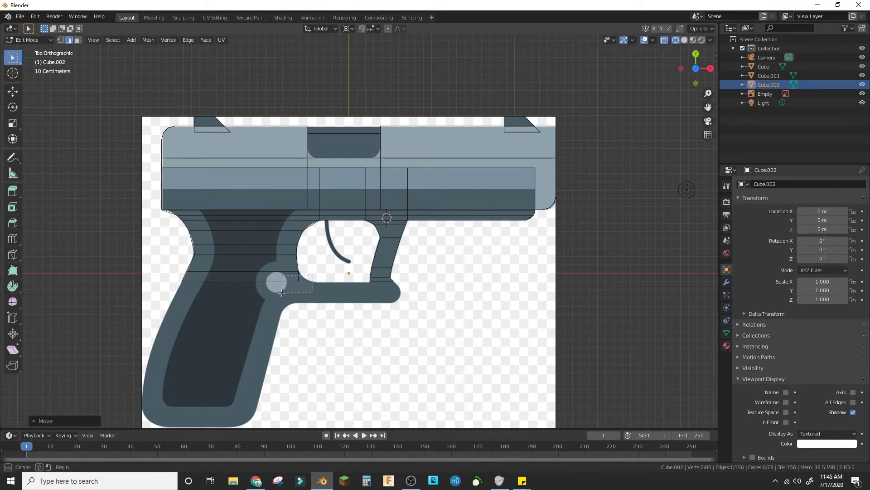
left_click(300, 291)
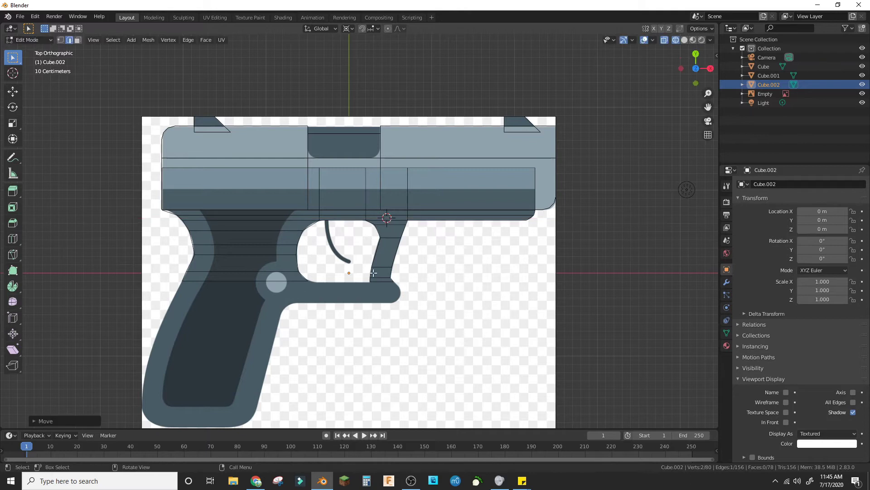
Extrude the grip's bottom face about 0.26 m further down to the trigger guard bar's lower edge.
left_click(78, 40)
left_click(274, 283)
key("e")
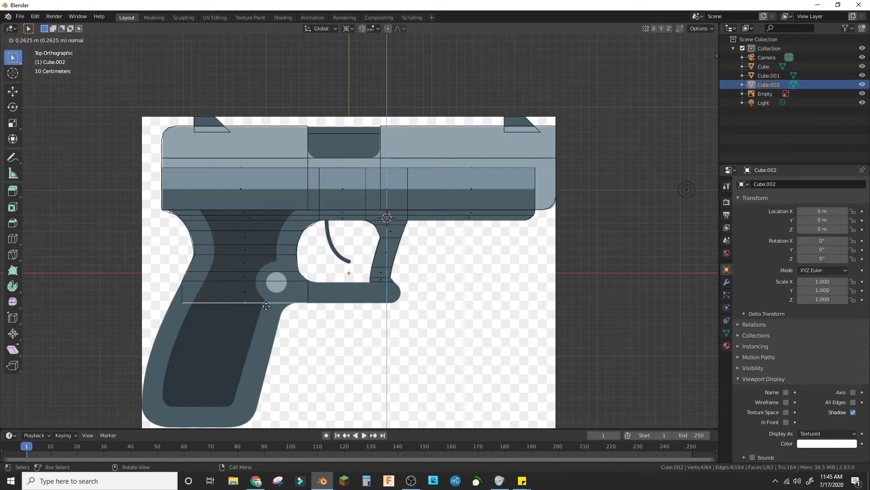
left_click(267, 307)
Move the lower rear edge of the newest grip section back along X onto the grip's rear outline.
key("2")
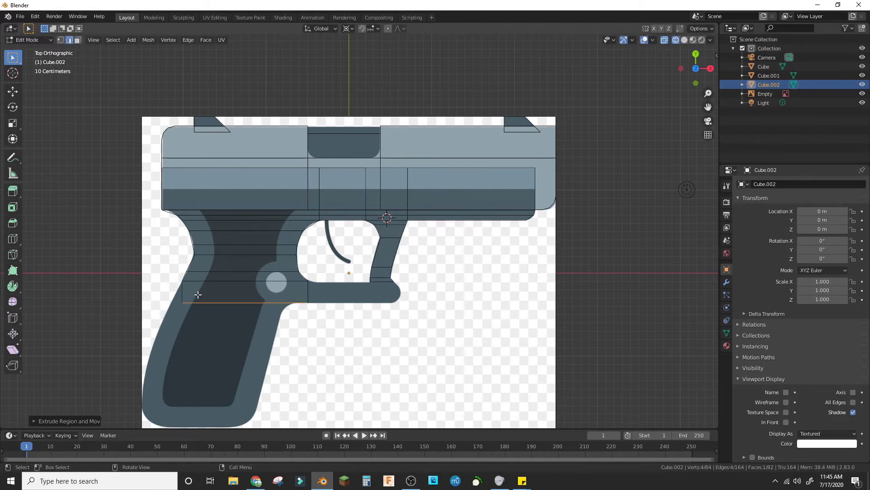
left_click_drag(198, 295, 164, 311)
key("g")
key("x")
left_click(153, 311)
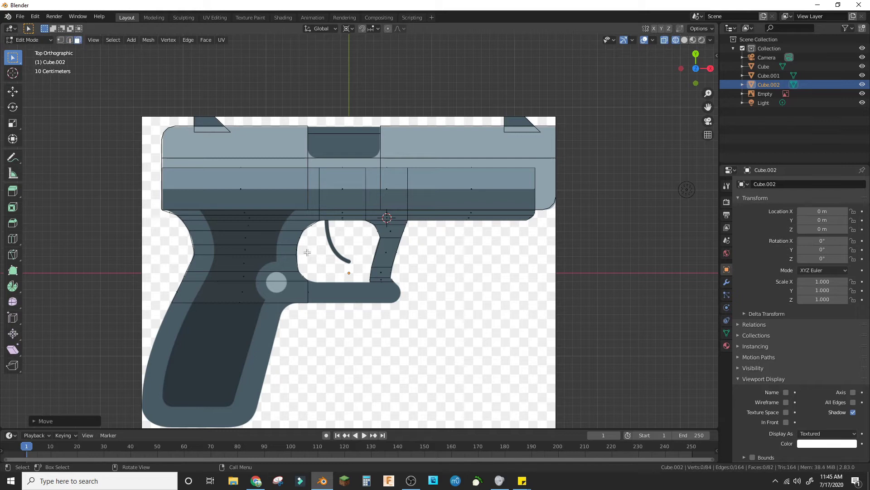
Add a vertical loop cut through the frame and grip, slid forward to the front edge of the dark grip panel.
key("ctrl+r")
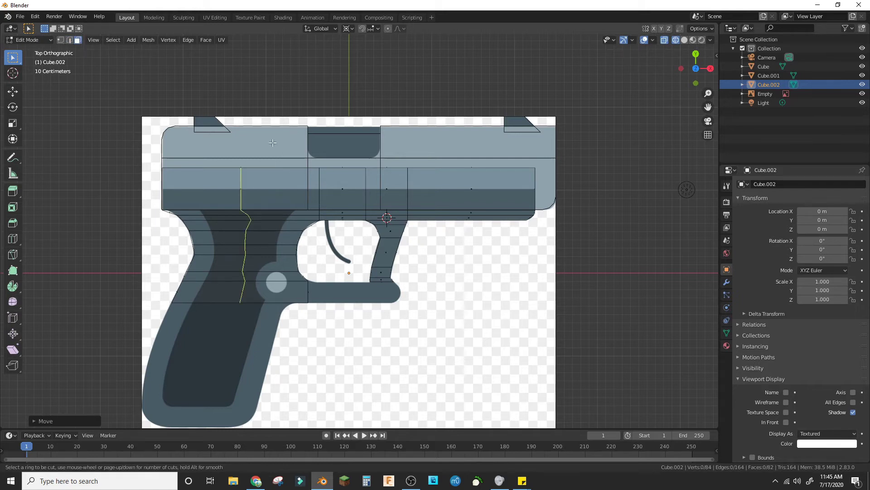
left_click(284, 186)
left_click(295, 183)
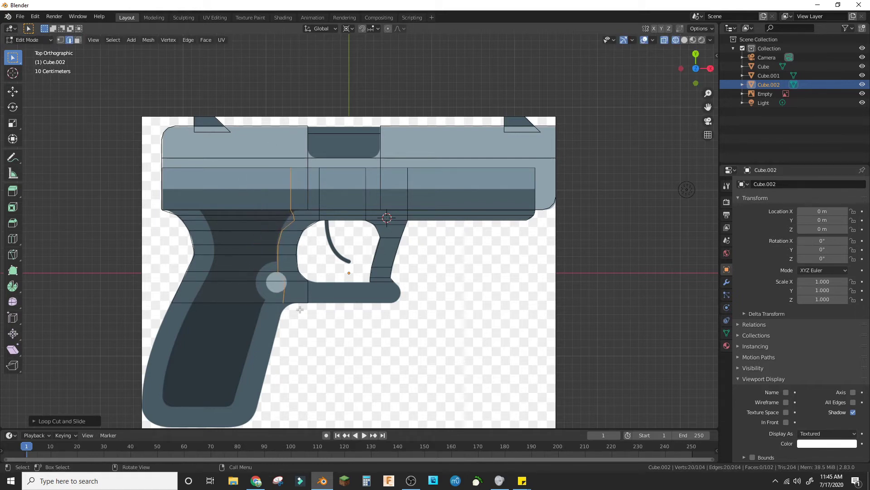
left_click(283, 277)
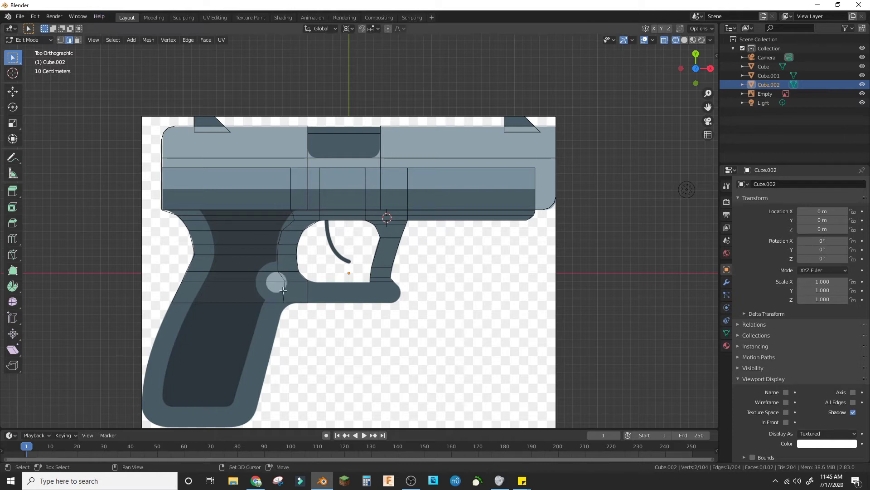
key("s")
key("z")
right_click(331, 274)
Select the new loop's lower edges beside the grip's round pin, set the pivot to Median Point and scale them by -1 along X.
key("c")
left_click(285, 287)
middle_click(254, 278)
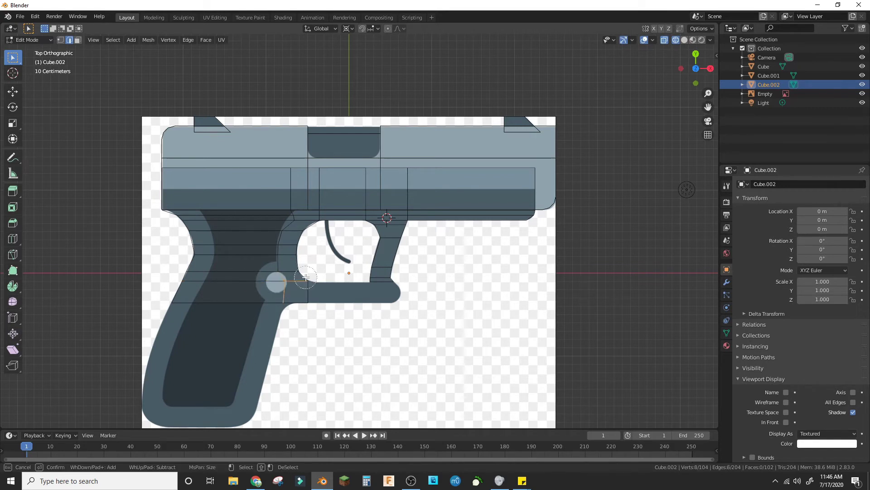
right_click(306, 277)
type("sx-1")
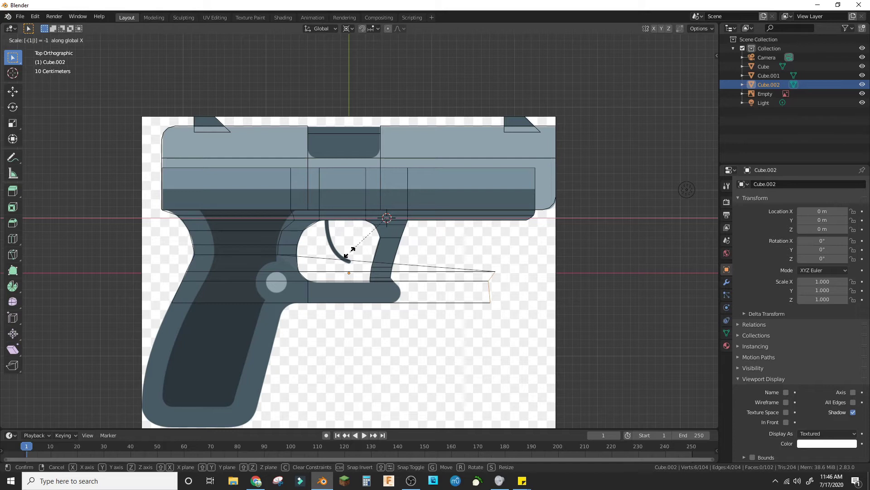
key("Return")
key("period")
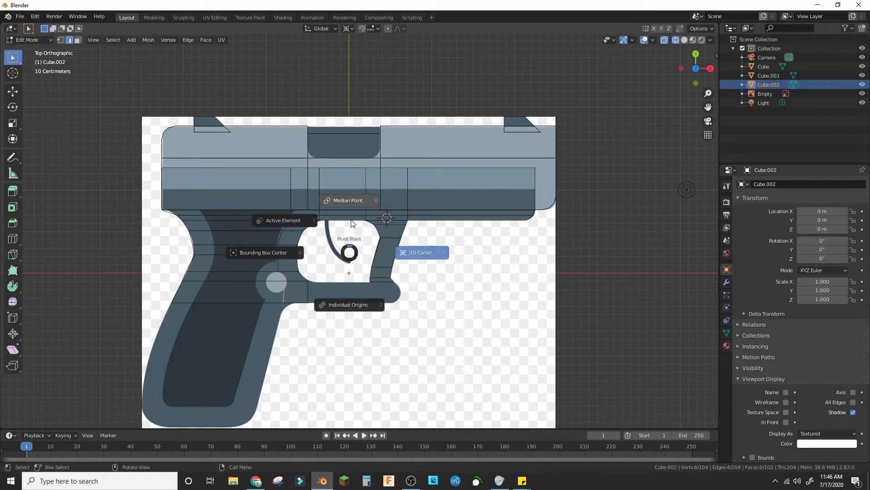
left_click(350, 200)
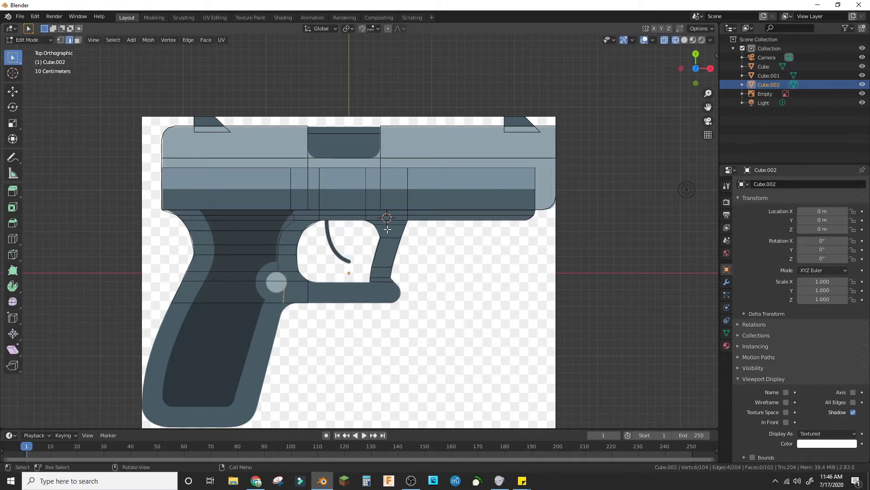
type("sx-1")
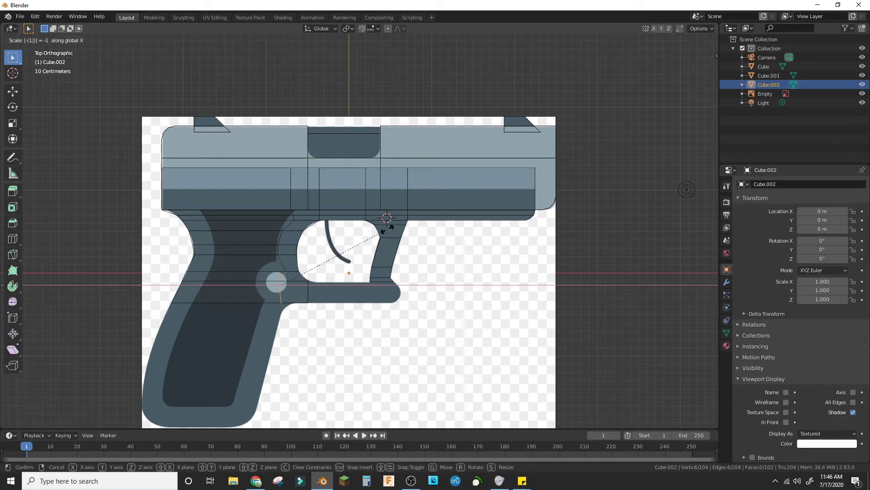
key("Return")
Move the flipped loop edges about 0.2 m back along X behind the grip's round pin.
key("g")
key("x")
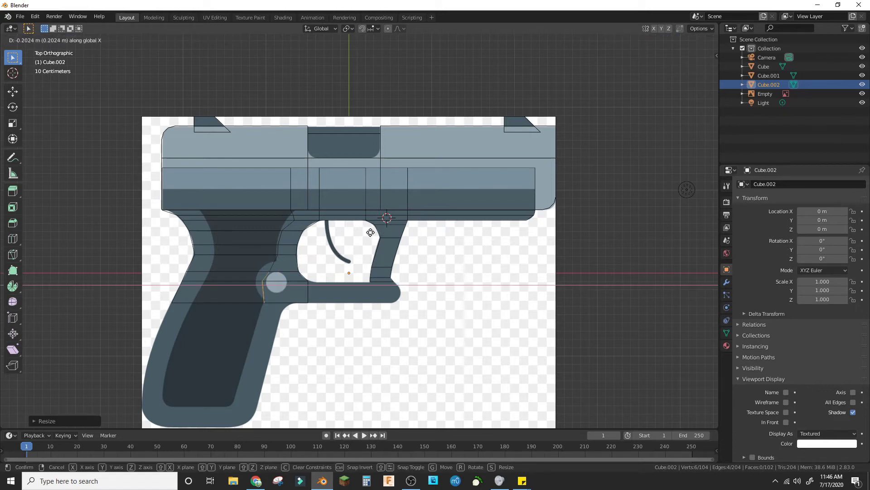
left_click(371, 232)
left_click(272, 265)
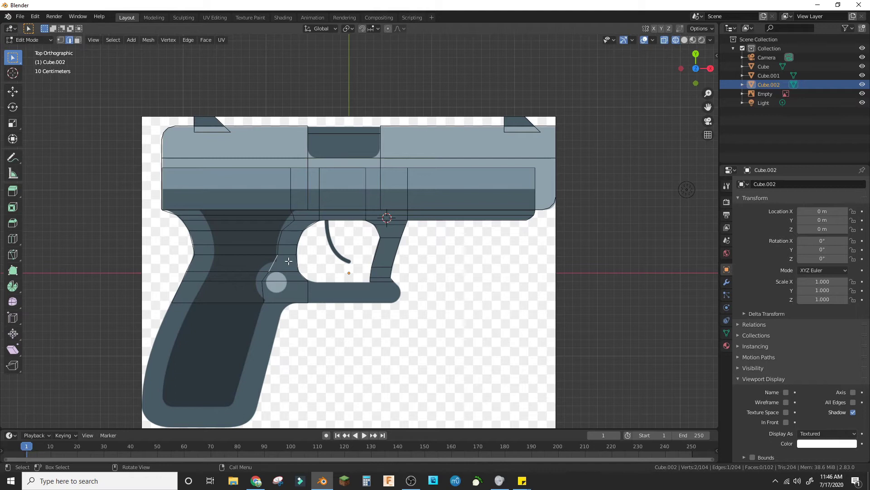
key("r")
right_click(292, 252)
Adjust the loop's individual lower vertices along X so they curve around the rear of the grip's round pin.
left_click(61, 42)
left_click_drag(276, 268, 250, 308)
key("g")
key("x")
left_click(266, 265)
key("g")
key("x")
left_click(280, 302)
key("g")
key("x")
left_click(267, 299)
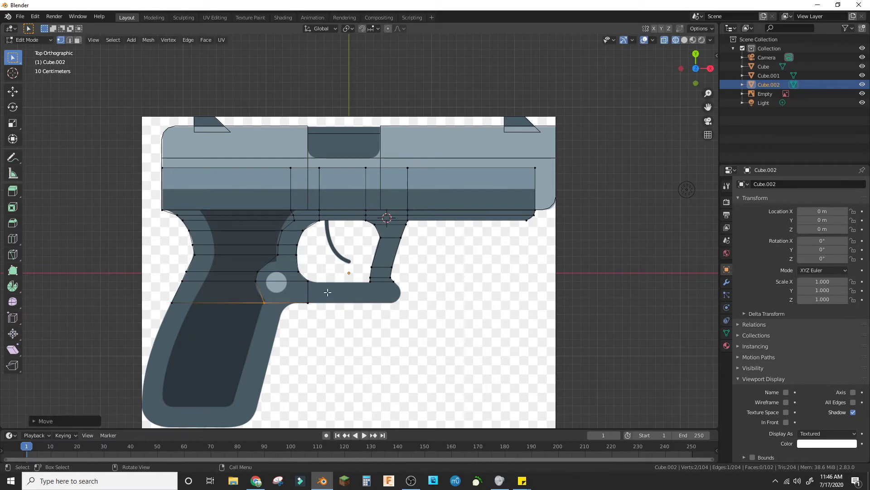
Move all the loop vertices around the pin about 0.1 m forward along X together.
left_click_drag(270, 268, 242, 330, "shift")
key("g")
key("x")
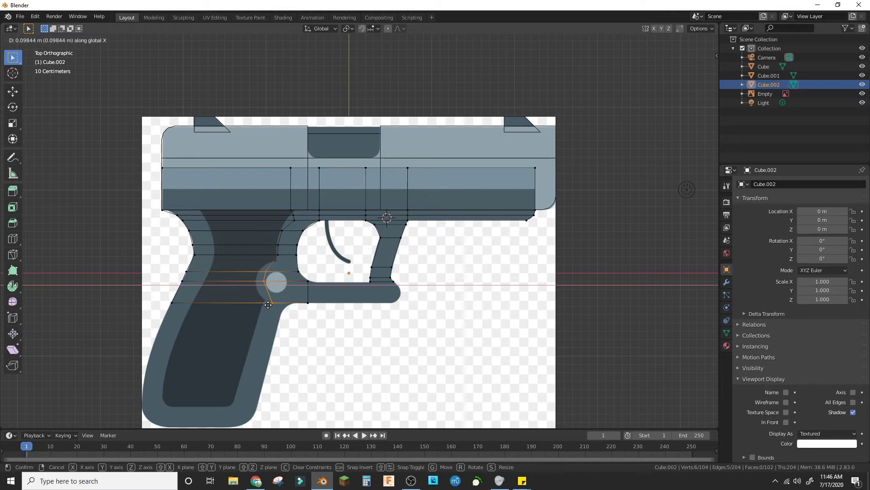
left_click(269, 305)
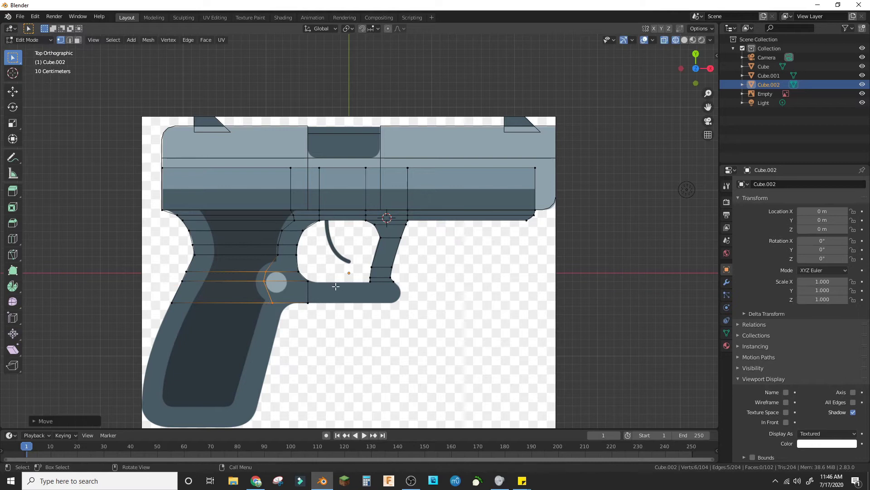
Extrude the lowest grip section's front face forward along the trigger guard's lower bar to the front post.
left_click(75, 42)
left_click(309, 296)
key("e")
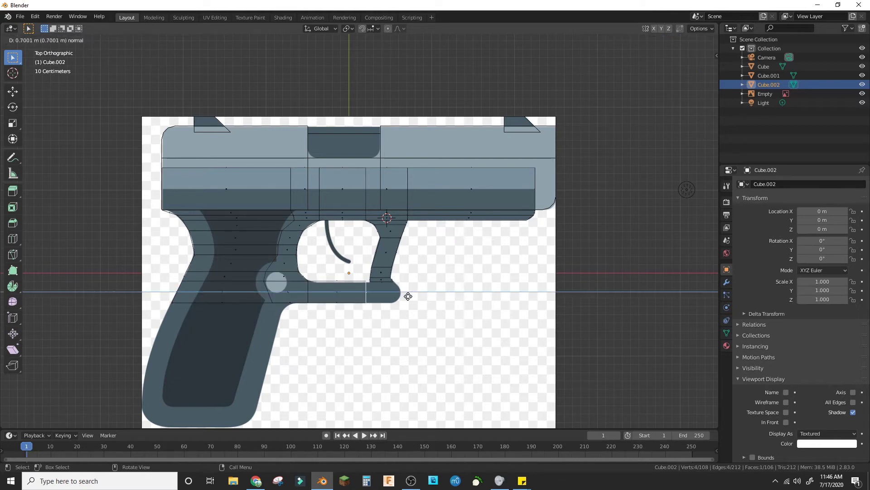
left_click(411, 299)
Merge the extruded bar's upper front corner vertex with the guard post's lower rear vertex on the mesh's upper side.
scroll(375, 254, "up", 7)
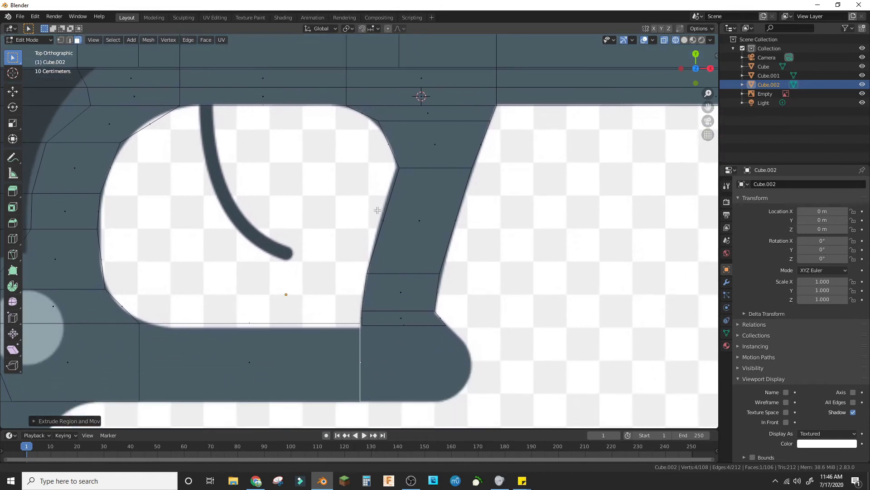
middle_click_drag(366, 266, 346, 203)
scroll(347, 203, "down", 4)
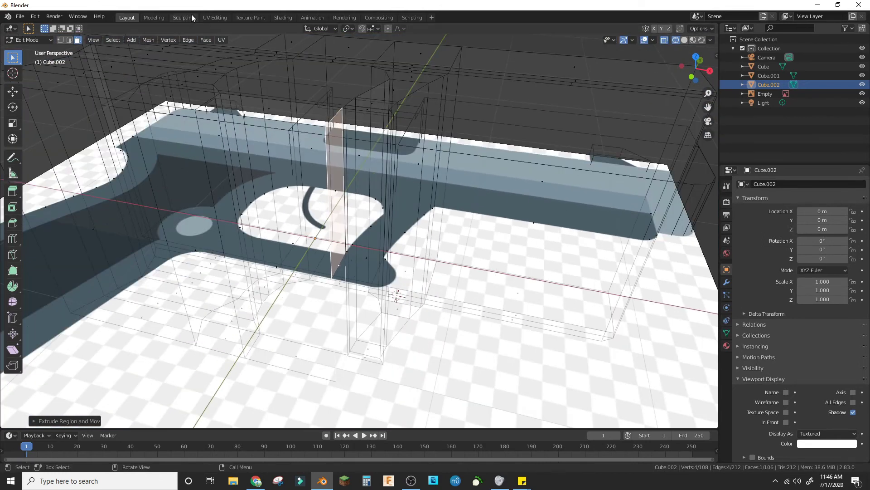
left_click(60, 39)
left_click(342, 107)
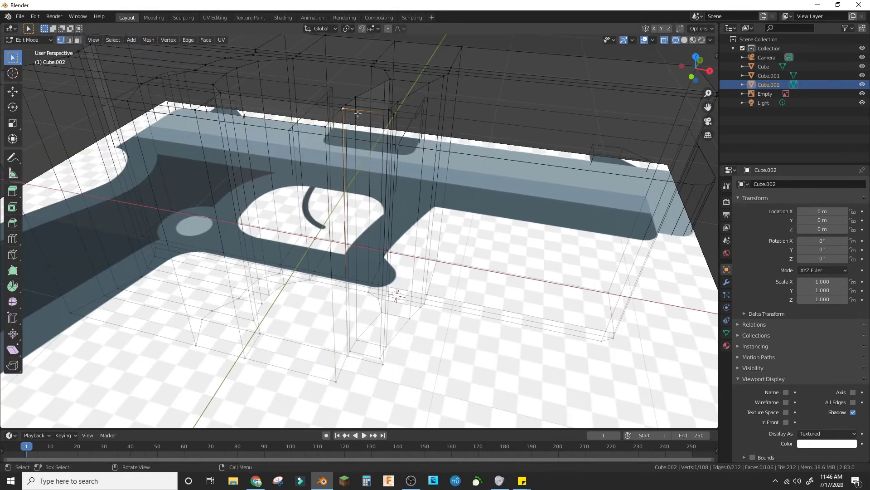
left_click(376, 112, "shift")
key("m")
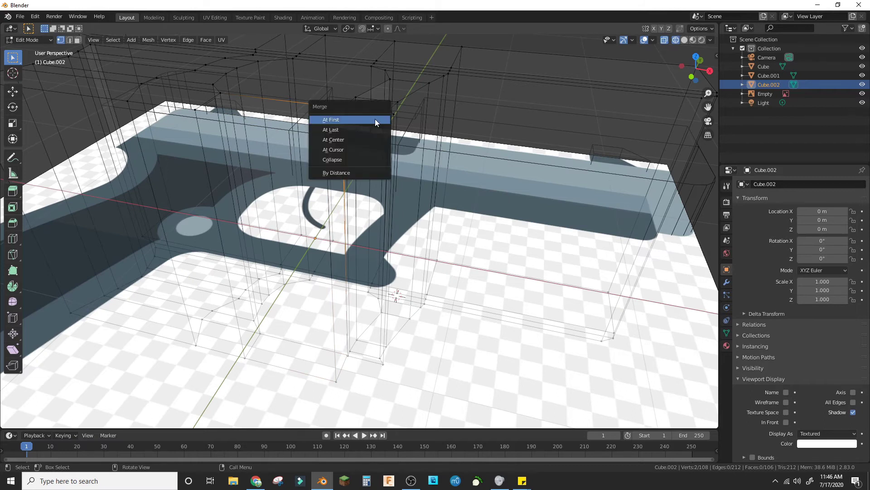
left_click(355, 153)
Merge the matching bar and guard post vertices on the mesh's underside using At First.
left_click(348, 354)
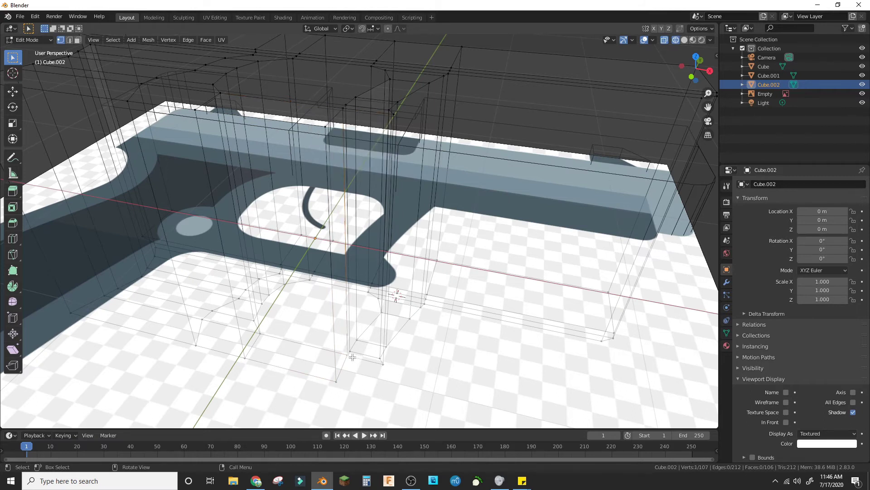
left_click(380, 359, "shift")
key("m")
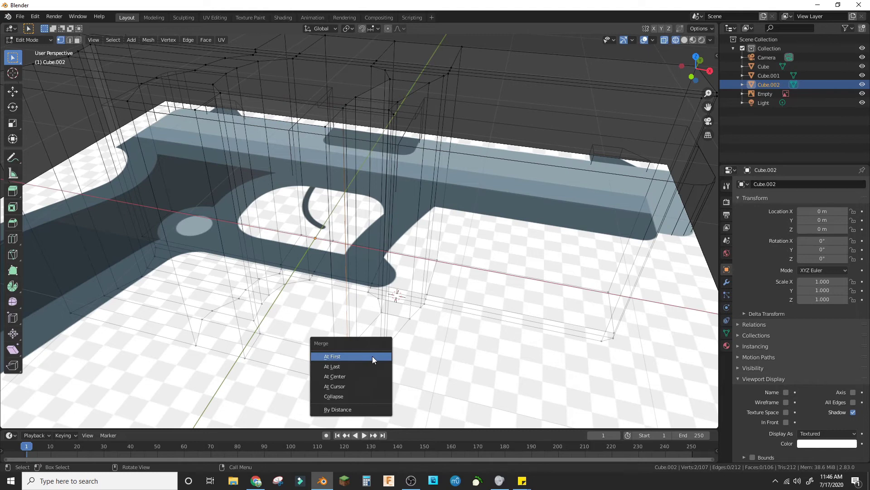
left_click(373, 360)
Snap the 3D cursor to the lower front corner vertex of the trigger guard's lower bar.
middle_click_drag(416, 189, 424, 240)
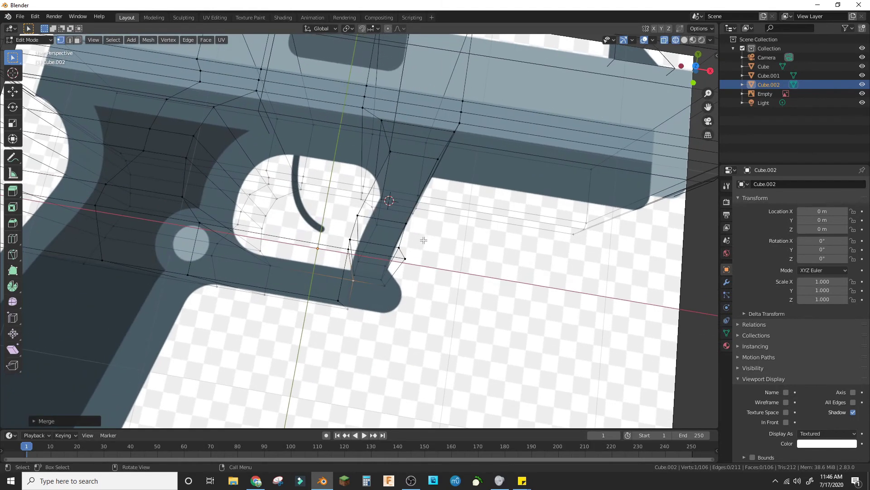
left_click(406, 258)
key("KP_7")
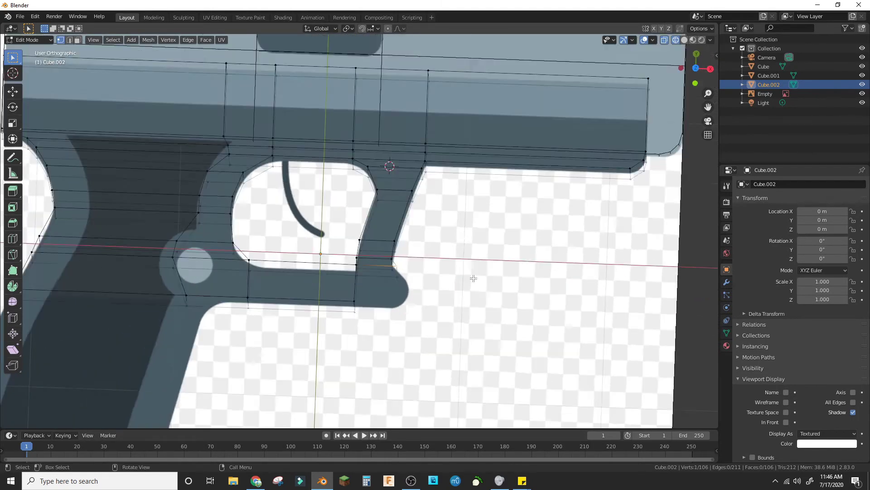
scroll(455, 284, "up", 3)
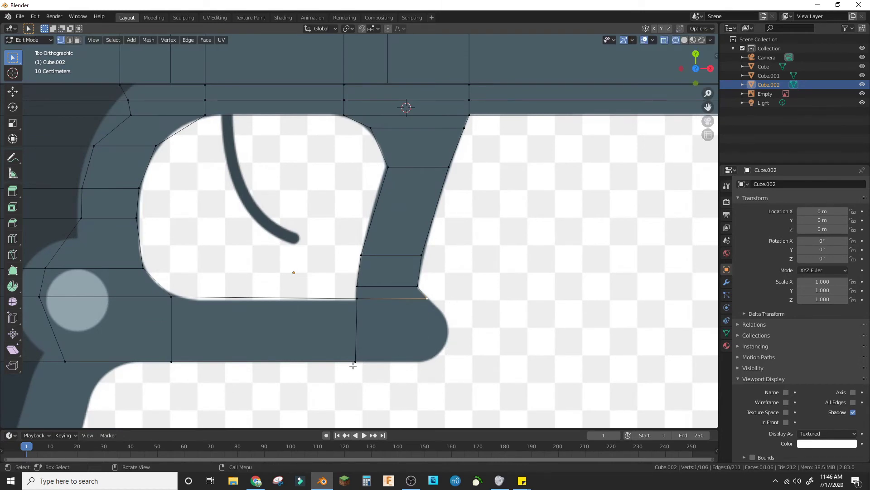
middle_click_drag(385, 366, 415, 315)
key("shift+s")
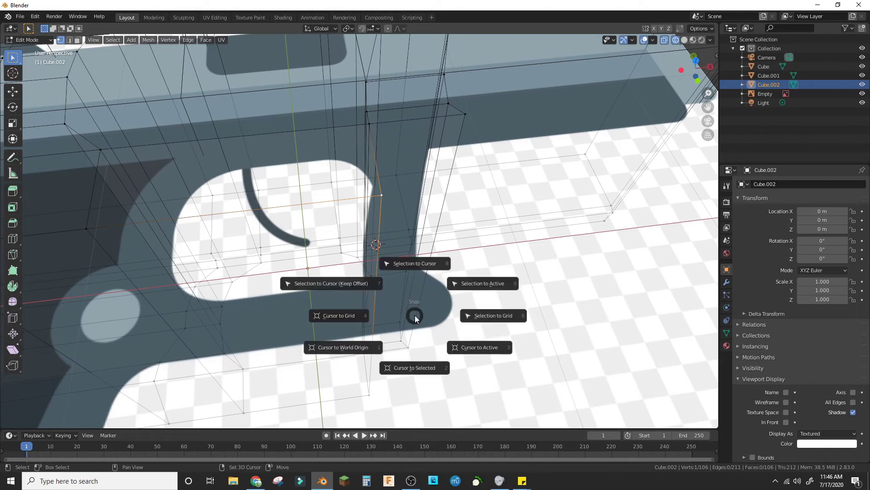
left_click(416, 378)
With the 3D cursor as pivot, extrude the guard post's lower front vertex along Y to the bar's lower edge level on the mesh's upper side.
left_click(467, 116)
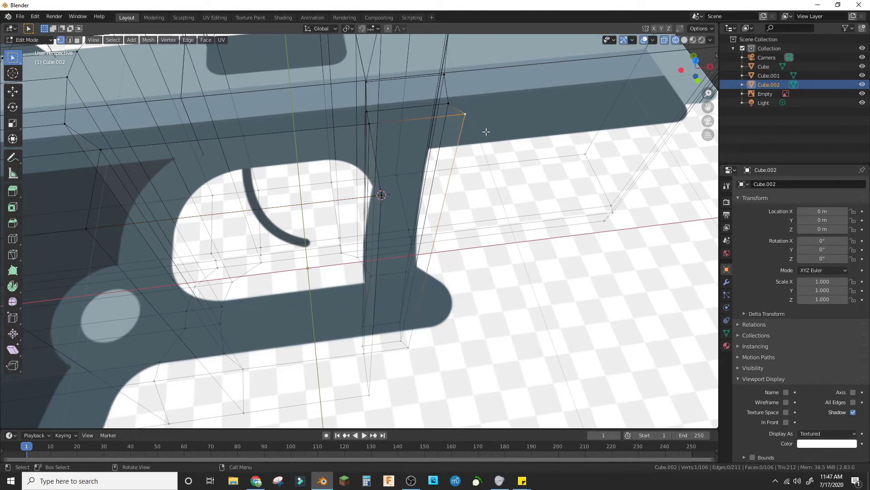
key("KP_7")
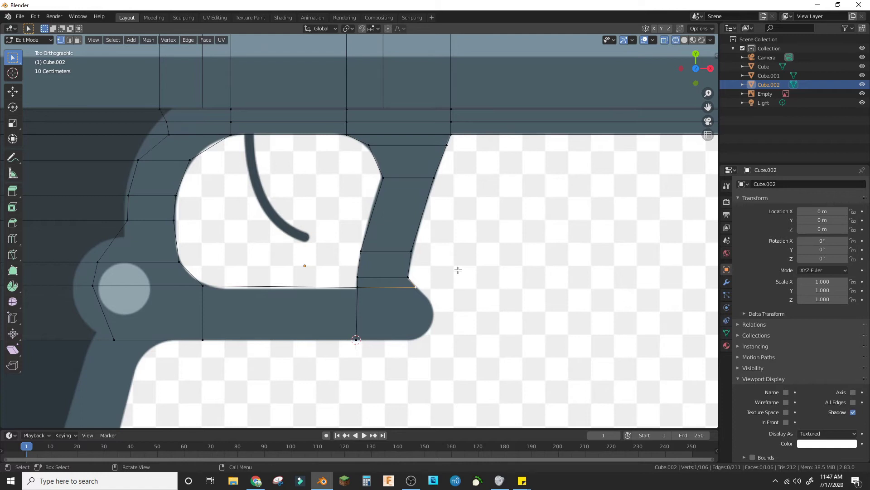
key("period")
left_click(511, 268)
key("e")
key("s")
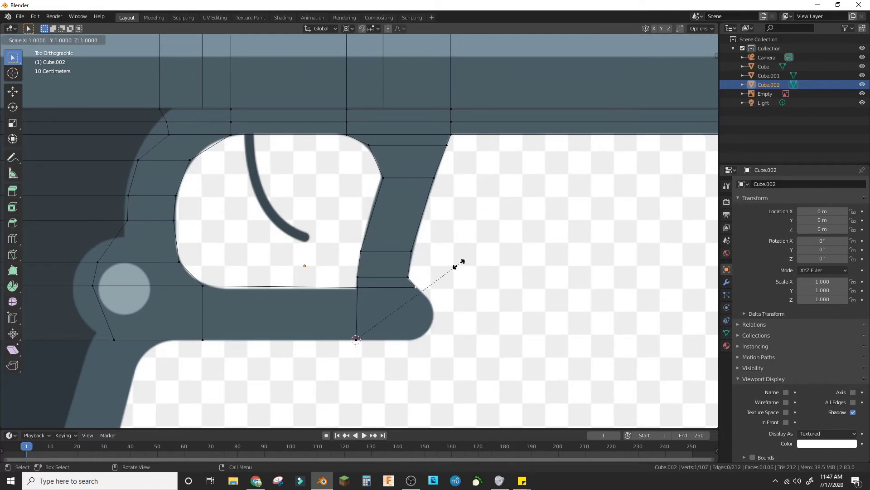
key("Escape")
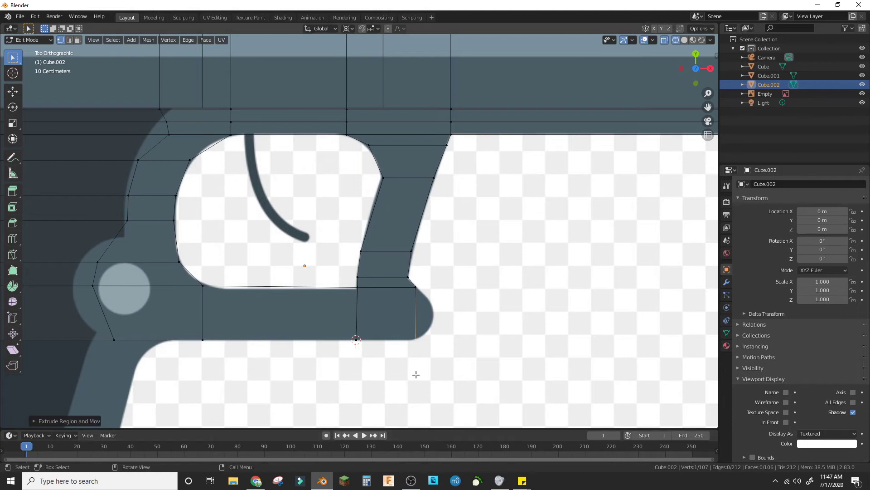
Extrude the matching underside vertex and scale it to 0 along Y about the 3D cursor.
middle_click_drag(416, 375, 410, 399)
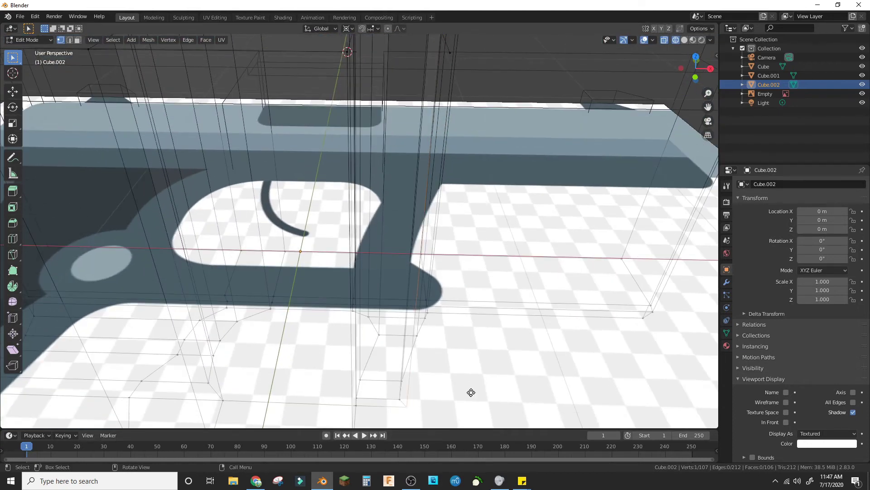
key("e")
key("s")
type("y")
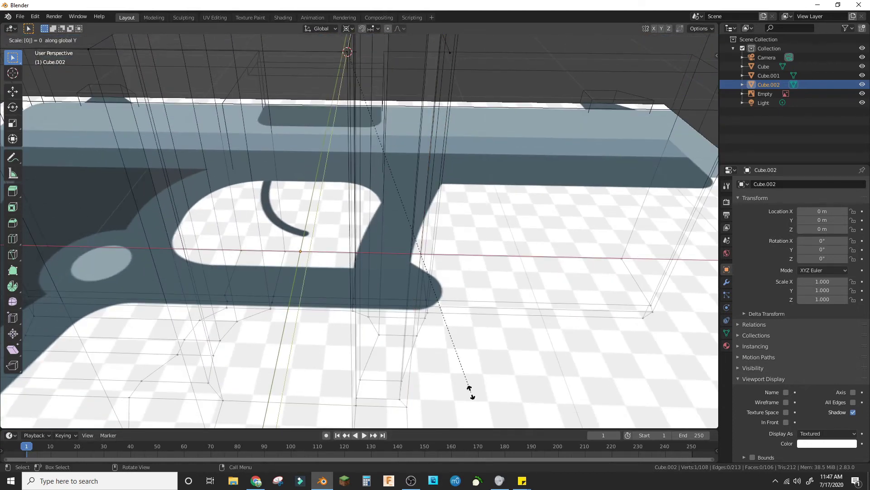
type("0")
key("Return")
Fill a face between the four upper-side vertices at the front end of the trigger guard's bar.
middle_click_drag(475, 265, 268, 194)
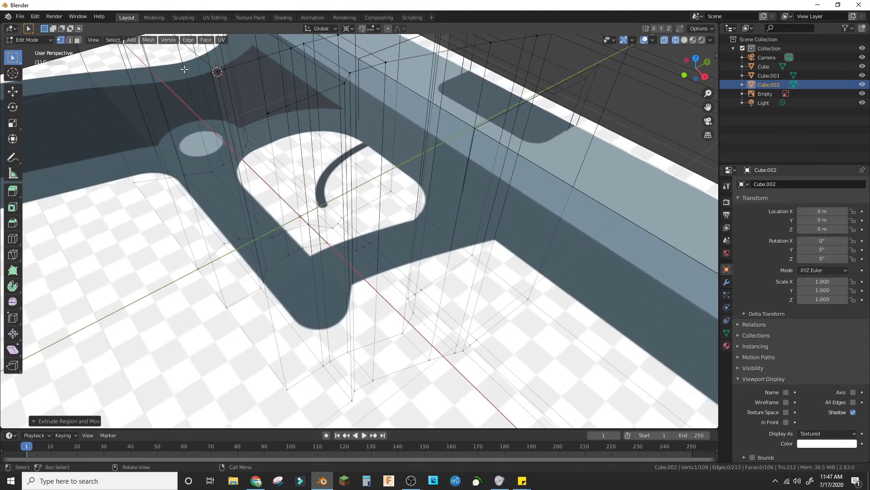
left_click(267, 113)
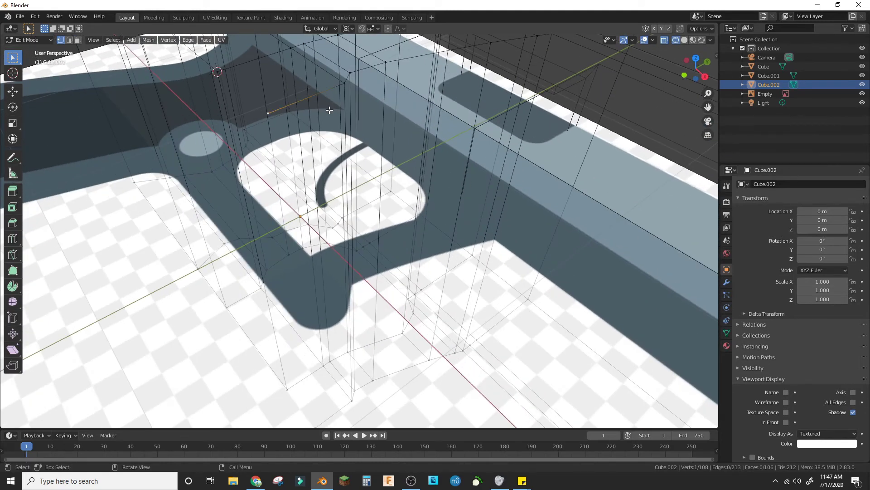
left_click(345, 82, "shift")
left_click(290, 47, "shift")
left_click(214, 71, "shift")
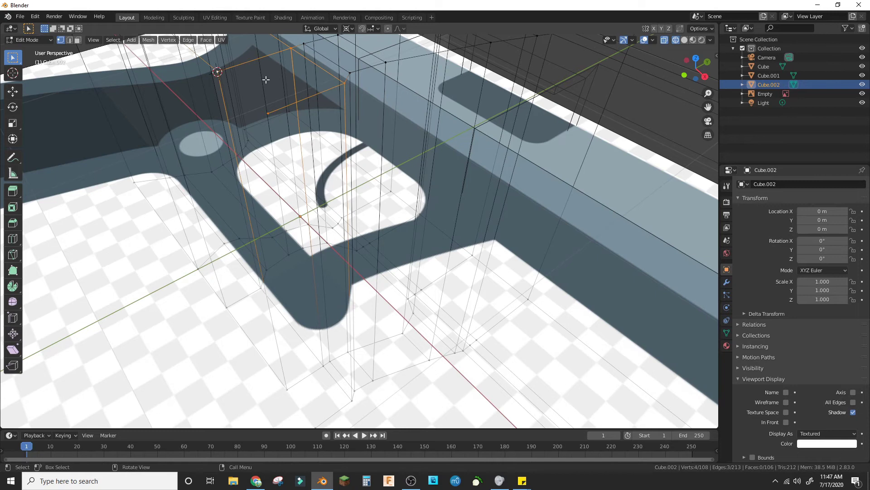
key("f")
Fill the remaining open faces around the trigger guard's front end, starting from its upper open edge.
middle_click_drag(304, 224, 313, 192)
scroll(313, 192, "down", 5)
left_click(360, 169)
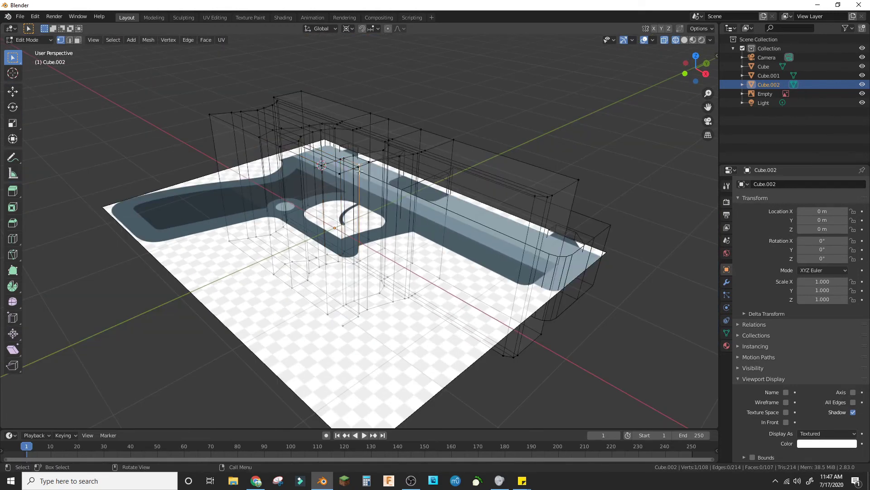
left_click(341, 173, "shift")
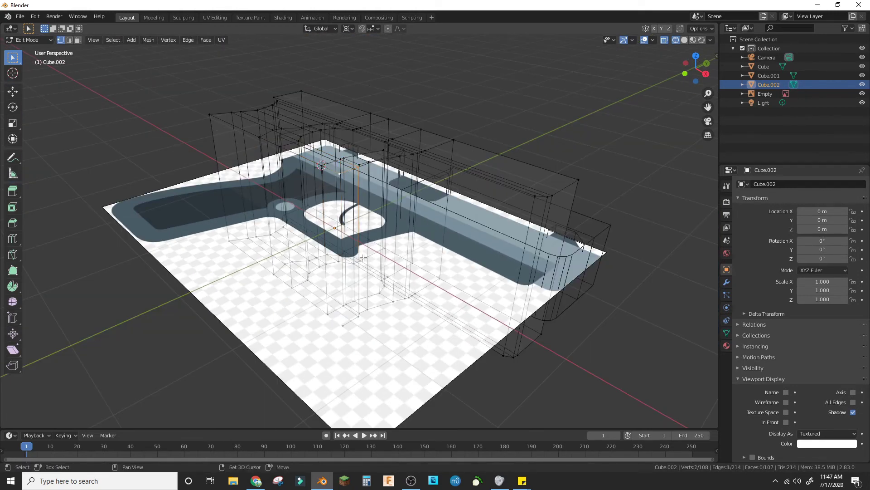
key("f")
key("f")
key("f")
Extrude the guard tip's front face slightly forward and scale it to about 0.65 around the median point.
middle_click_drag(345, 320, 395, 345)
scroll(430, 330, "up", 5)
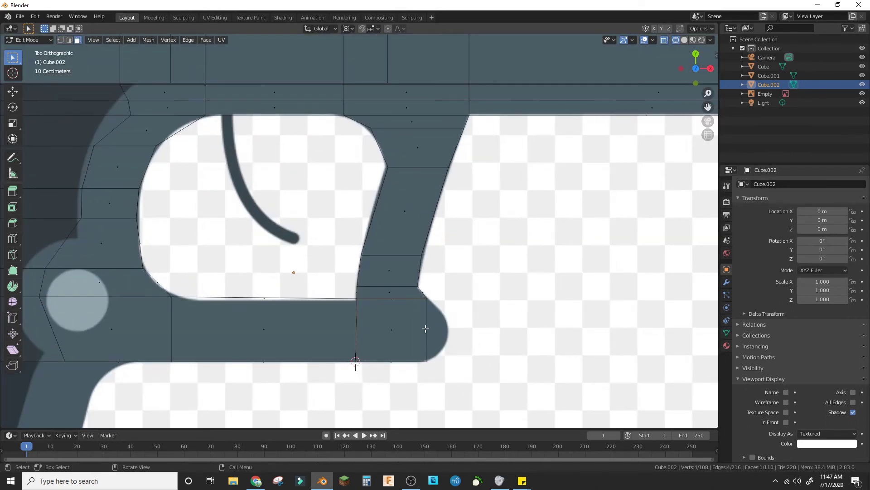
left_click(426, 329)
key("e")
left_click(453, 323)
key("s")
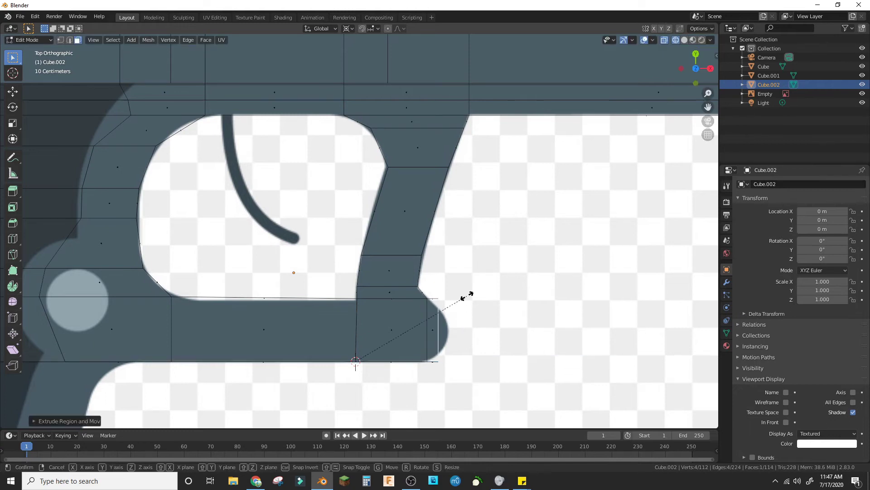
left_click(469, 300)
key("period")
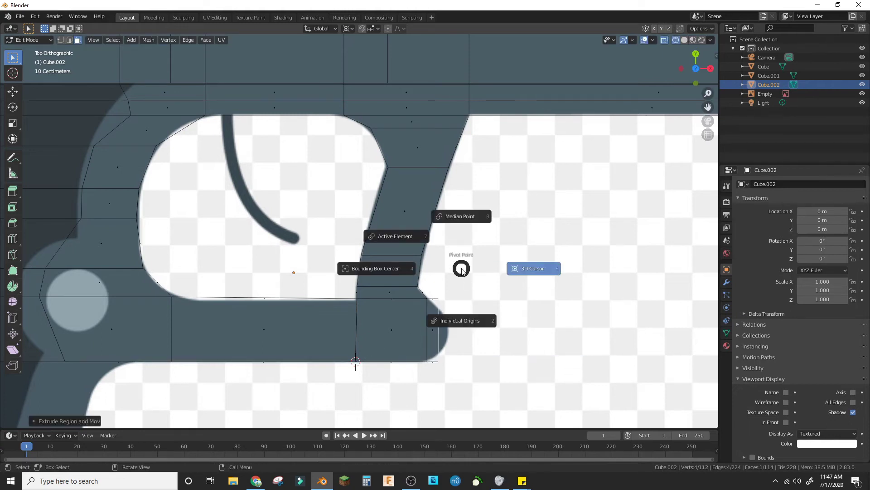
left_click(466, 214)
key("s")
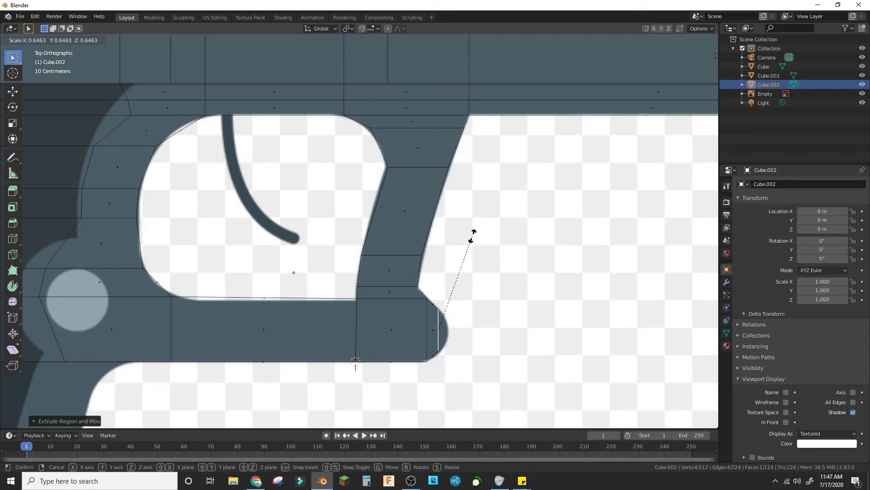
left_click(474, 235)
Extrude the guard tip once more to the reference outline and shrink its end face to round the nose.
key("e")
left_click(484, 233)
key("s")
left_click(481, 317)
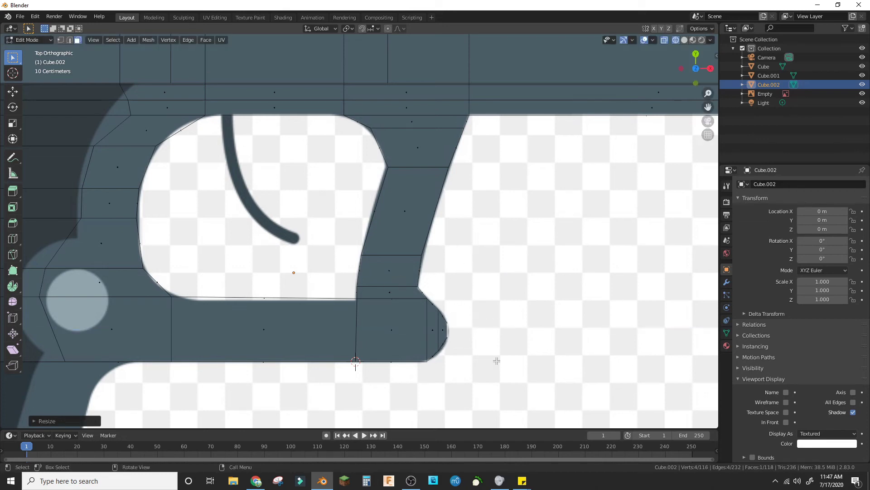
Extrude the grip's lowest face downward to roughly a third of the remaining grip height.
scroll(497, 361, "down", 7)
middle_click_drag(198, 296, 274, 260, "shift")
scroll(320, 230, "up", 1)
left_click(332, 232)
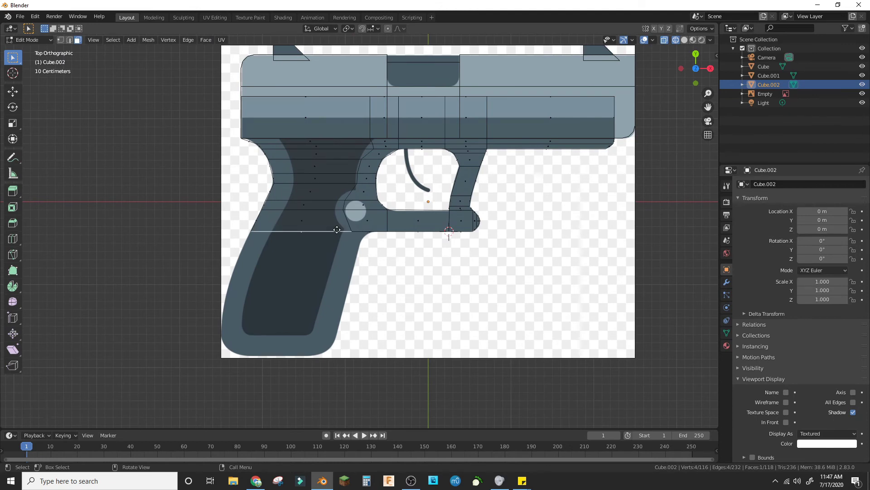
key("e")
left_click(302, 272)
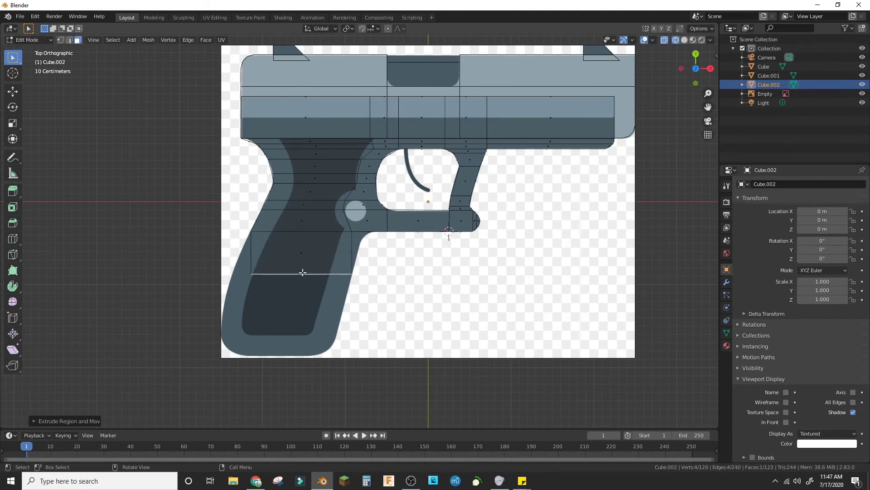
Move the vertices where the grip's front meets the guard bar forward along X to the reference outline.
left_click(60, 39)
left_click(352, 231)
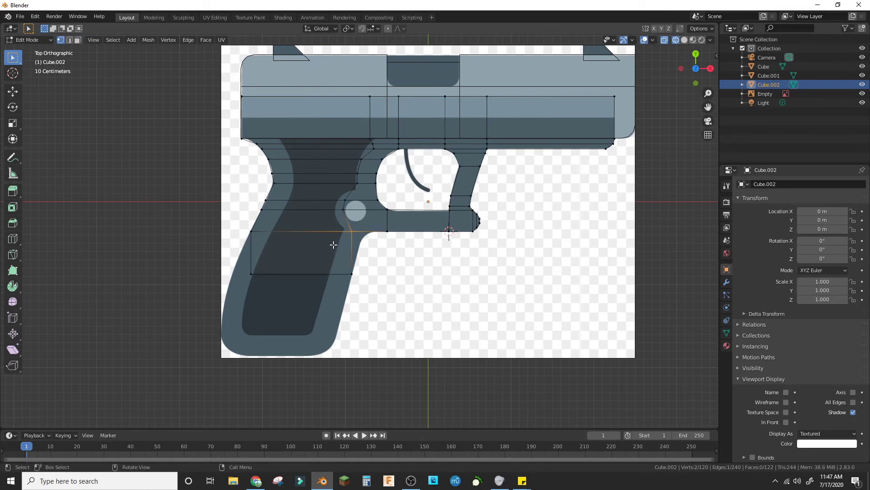
key("g")
key("x")
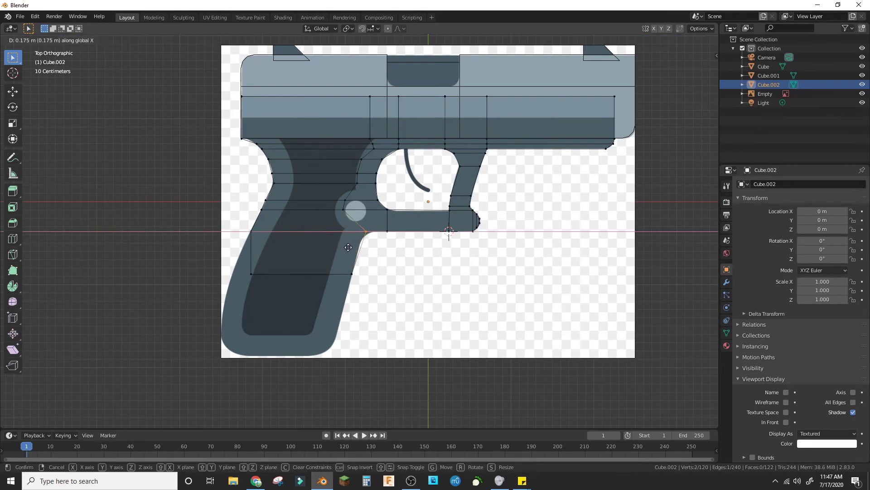
left_click(349, 248)
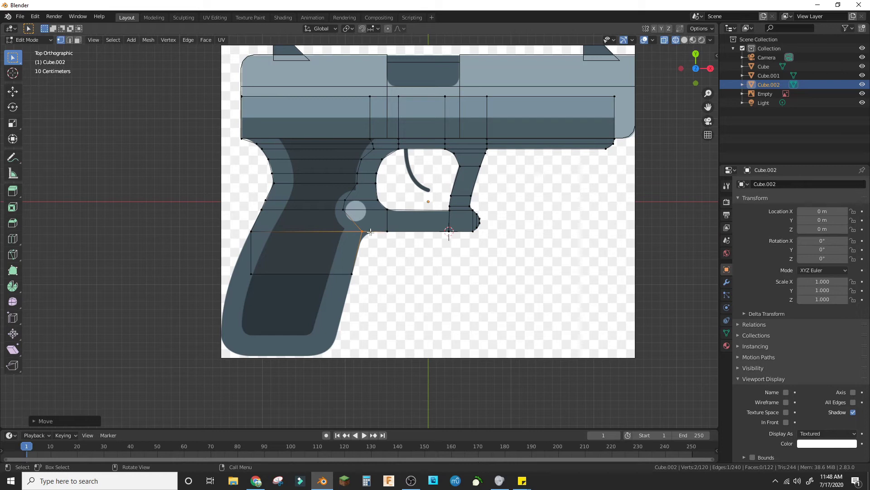
Move the new grip section's lower rear vertices backward along X onto the reference outline.
left_click(267, 273)
key("g")
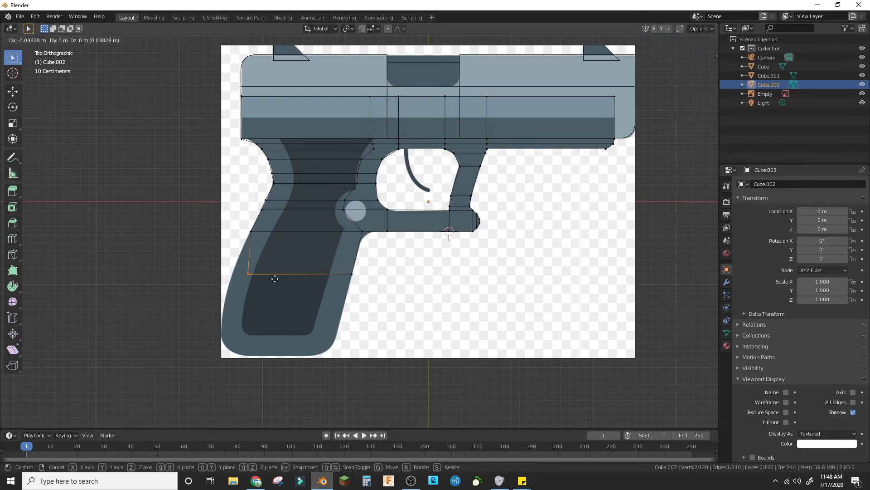
key("x")
left_click(269, 265)
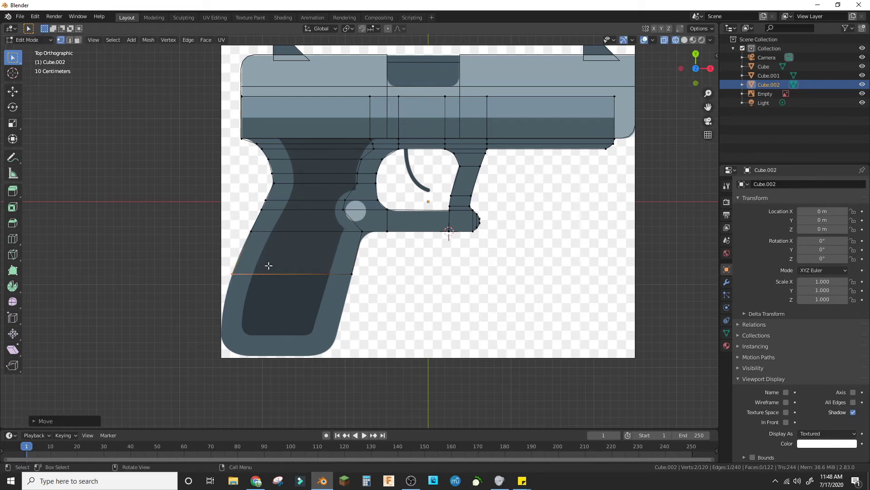
Extrude the grip's bottom face down to the dark panel's lower edge and shift it backward along X to match the front outline.
left_click(77, 40)
left_click(294, 275)
key("e")
left_click(277, 344)
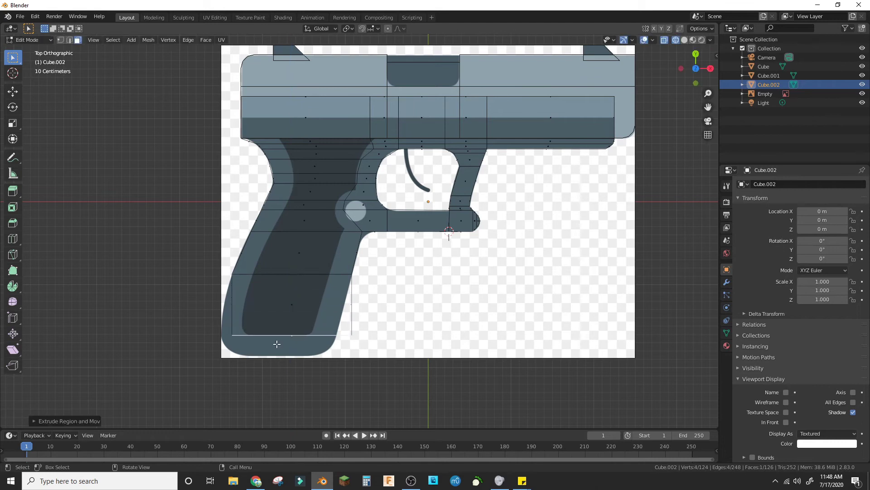
key("h")
key("alt+h")
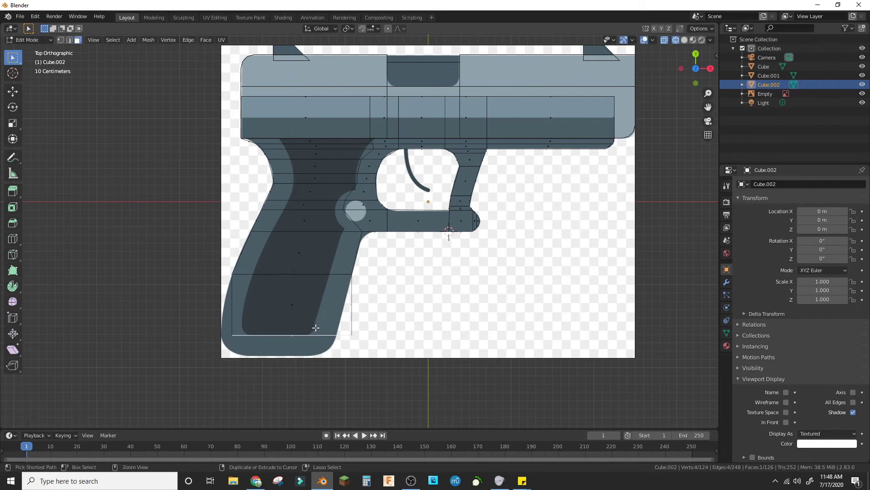
key("g")
key("x")
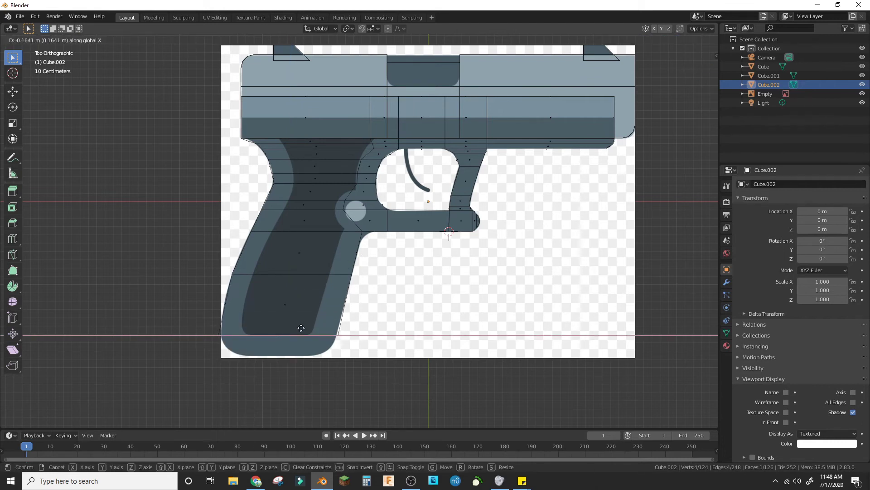
left_click(298, 327)
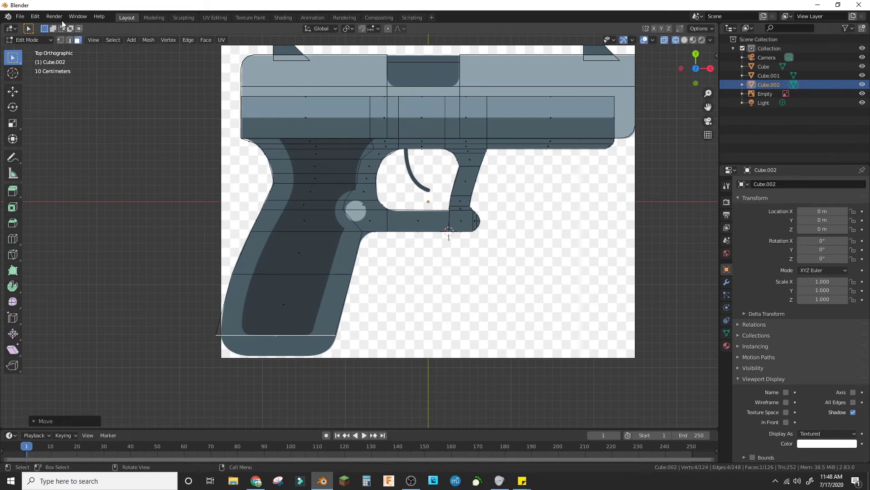
Move the grip's lowest rear vertices about 0.06 m forward along X onto the reference outline.
key("alt+a")
key("1")
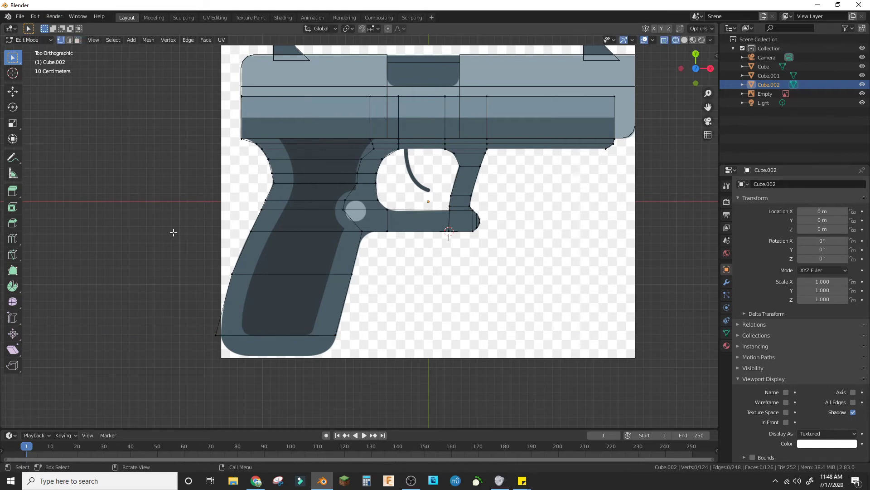
left_click_drag(245, 319, 195, 363)
key("g")
key("x")
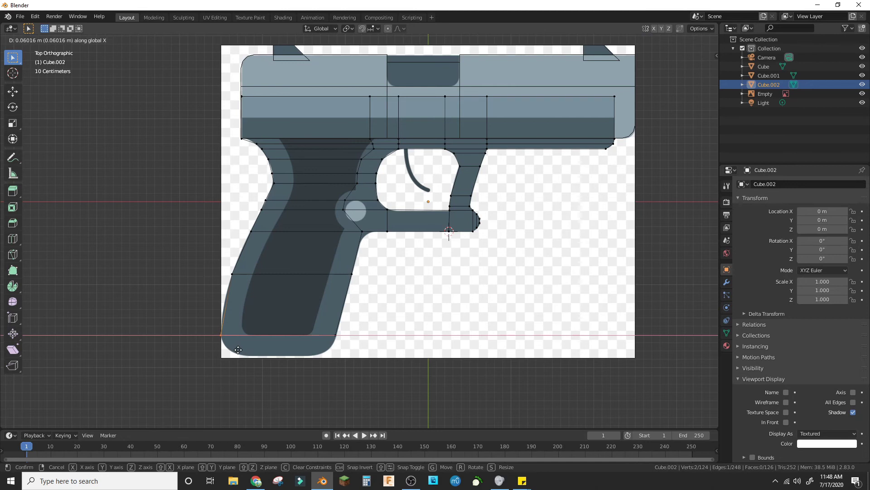
left_click(238, 350)
Extrude the grip's bottom face about 0.24 m down to the base of the reference and narrow it along X to fit between the rounded corners.
key("3")
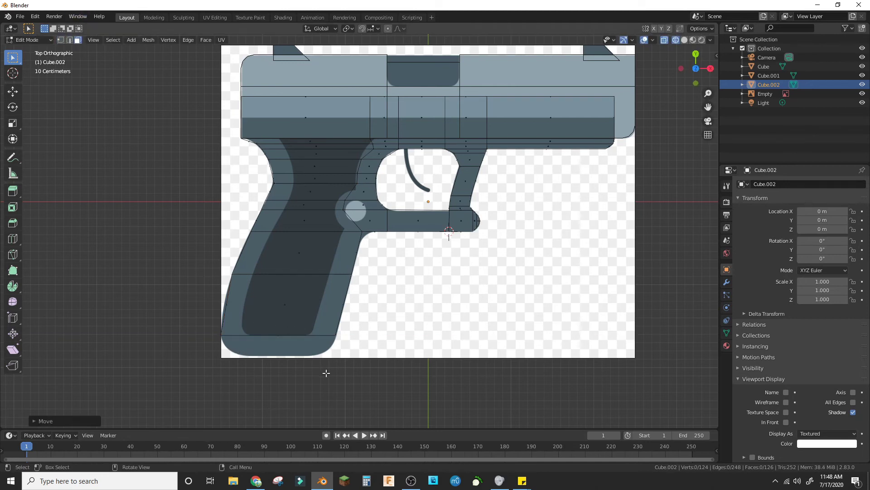
left_click(288, 333)
key("e")
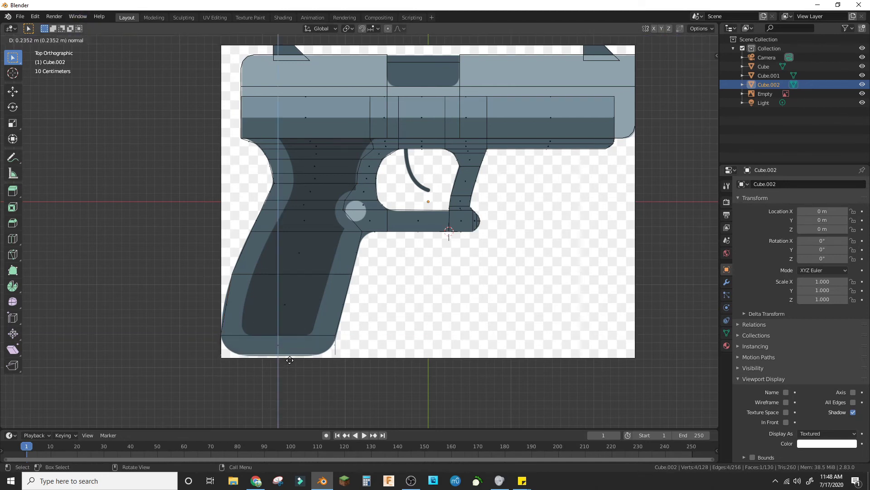
left_click(290, 360)
key("1")
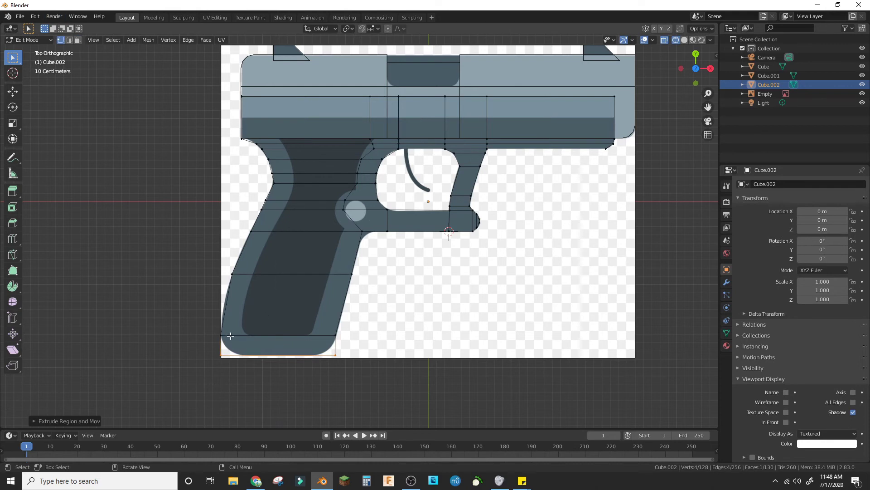
key("s")
key("x")
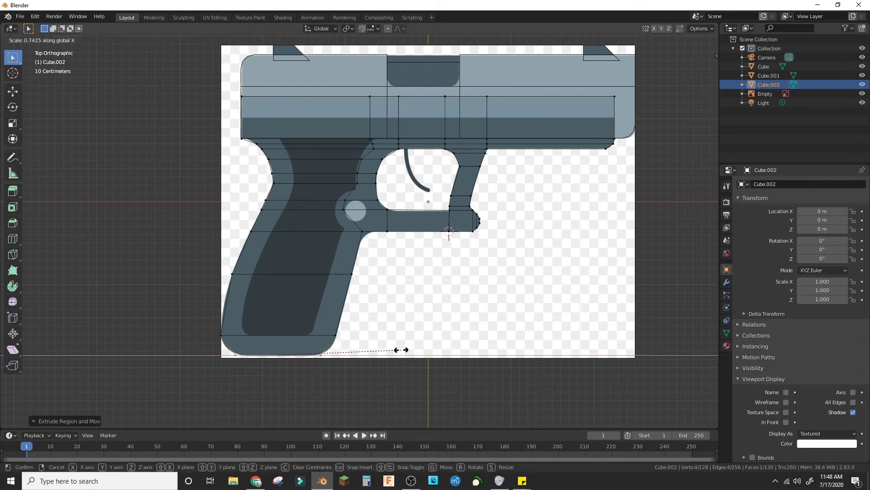
left_click(390, 348)
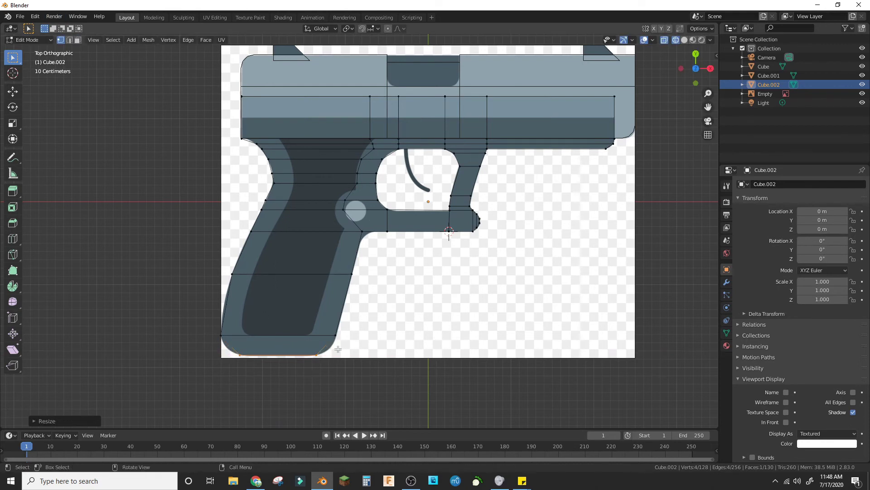
Add an edge loop near the bottom of the grip base and widen it to follow the reference's rounded corners.
key("ctrl+r")
left_click(318, 349)
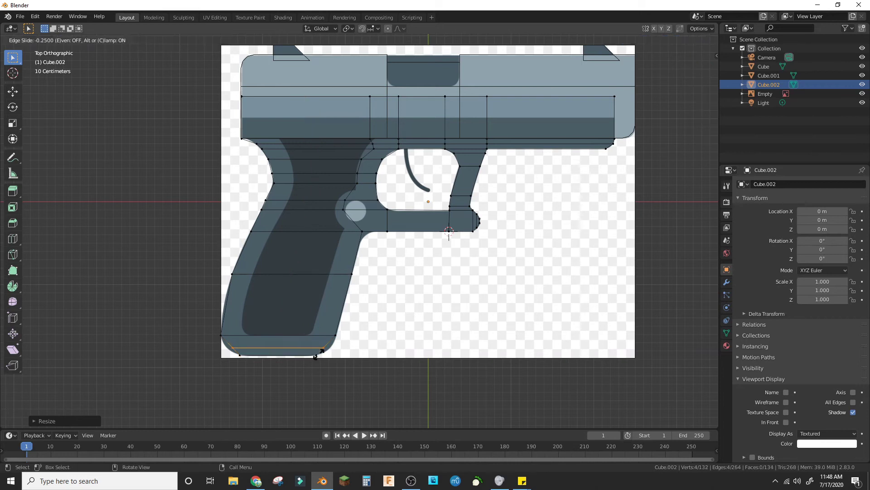
left_click(317, 357)
key("s")
left_click(341, 344)
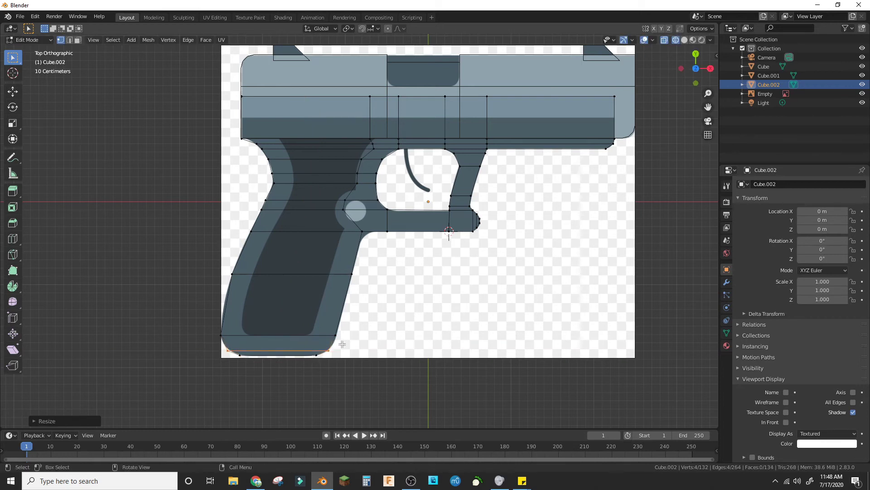
middle_click_drag(442, 305, 361, 336, "shift")
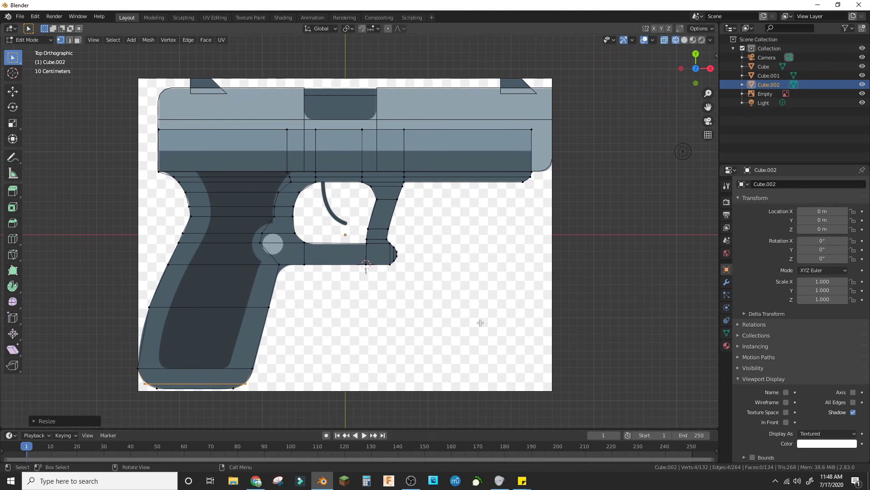
Select the whole frame and grip mesh and flatten it along Z to reduce its thickness.
key("a")
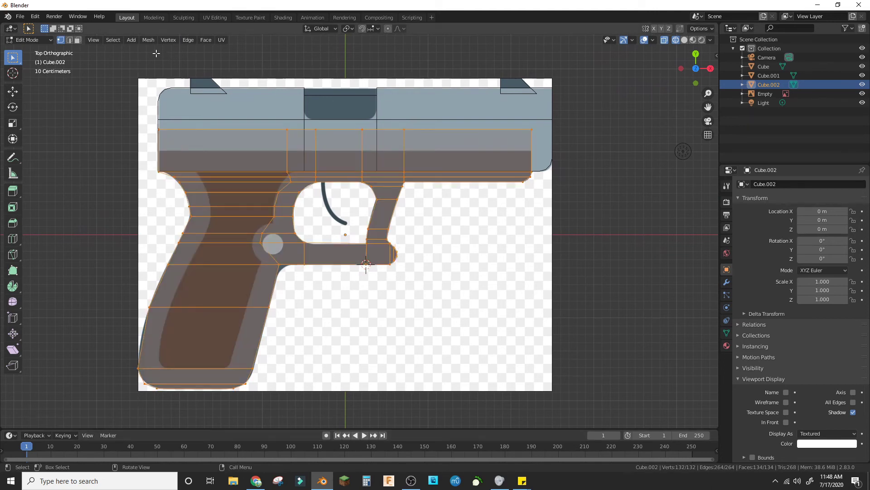
left_click(42, 40)
left_click(36, 50)
middle_click_drag(521, 288, 490, 246)
scroll(490, 246, "down", 4)
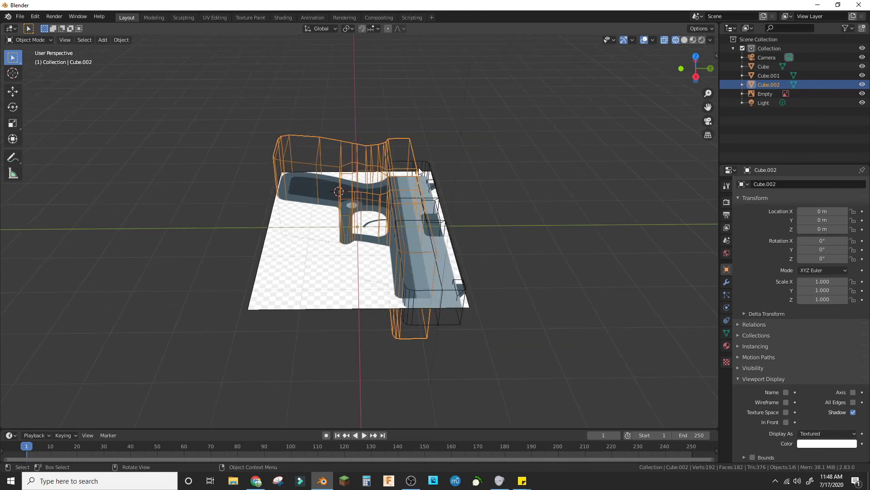
left_click(27, 40)
left_click(35, 58)
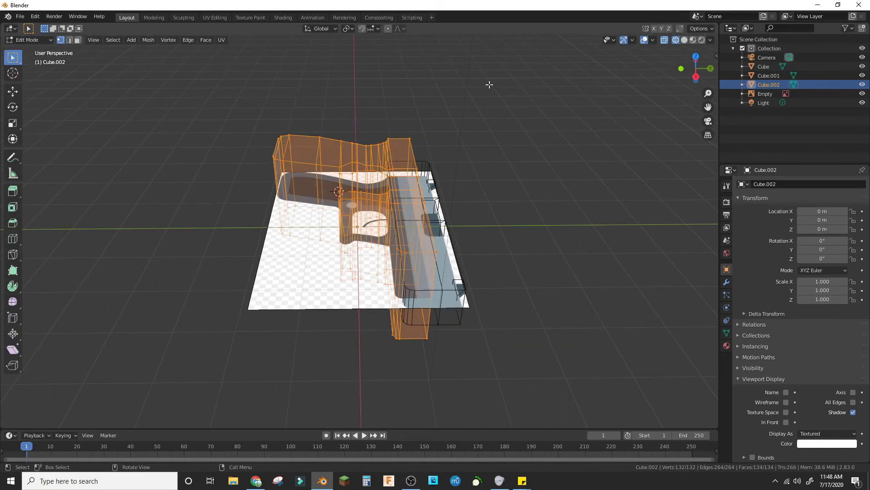
key("s")
key("z")
left_click(410, 180)
Switch to a shaded view and thicken the frame mesh slightly along Z to suit the slide's thickness.
mouse_move(410, 180)
middle_mouse_down()
mouse_move(470, 214)
mouse_move(494, 192)
mouse_move(470, 211)
middle_mouse_up()
left_click(684, 40)
key("s")
key("z")
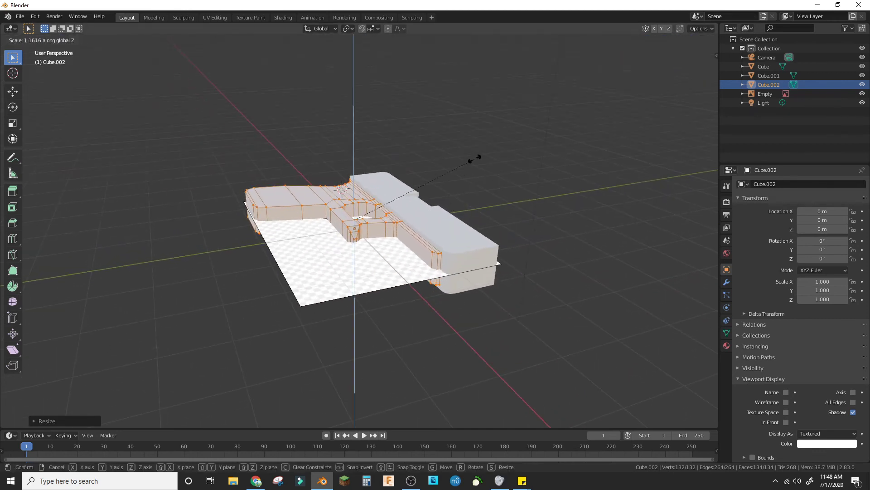
left_click(471, 159)
middle_click_drag(472, 159, 544, 196)
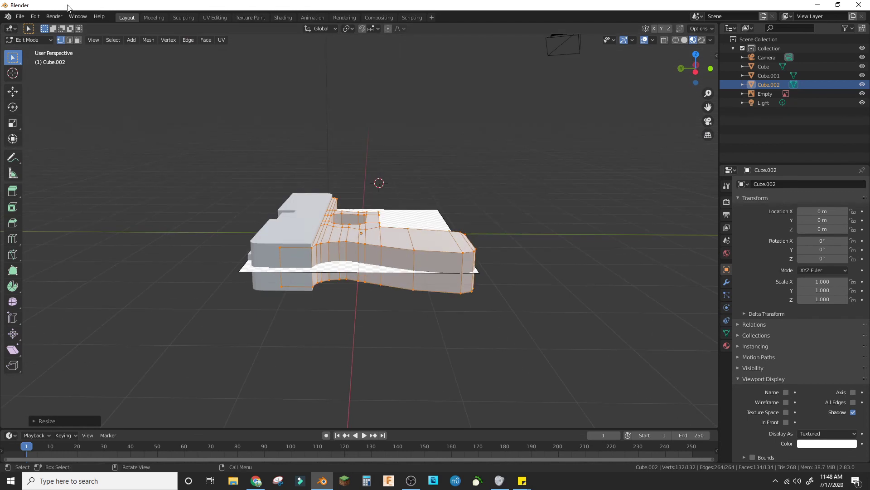
Move the frame's rear face slightly along X so it sits inside the slide, and return to Object Mode.
key("3")
left_click(299, 260)
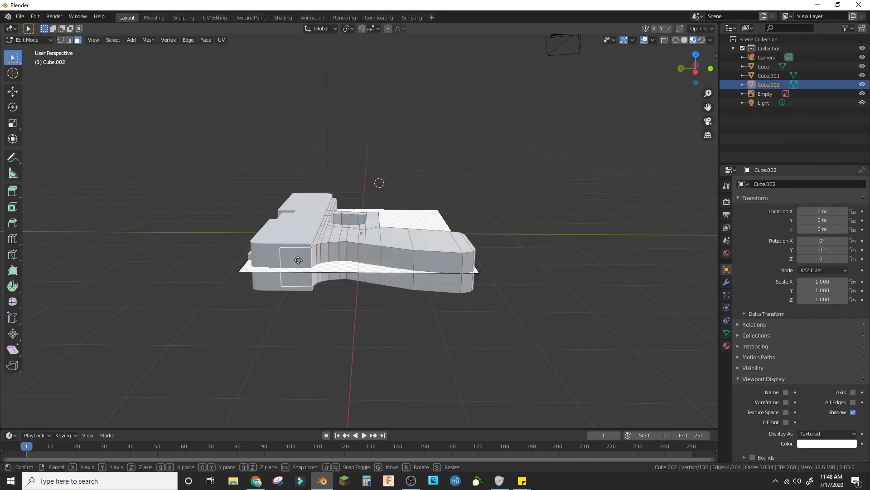
key("g")
key("x")
left_click(296, 256)
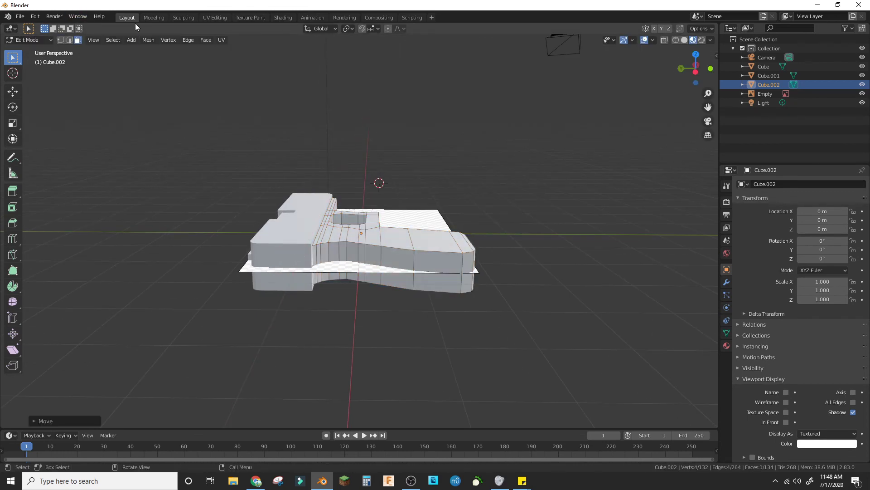
left_click(52, 40)
left_click(30, 50)
Add a new cube in top view for the trigger.
middle_click_drag(502, 245, 437, 262)
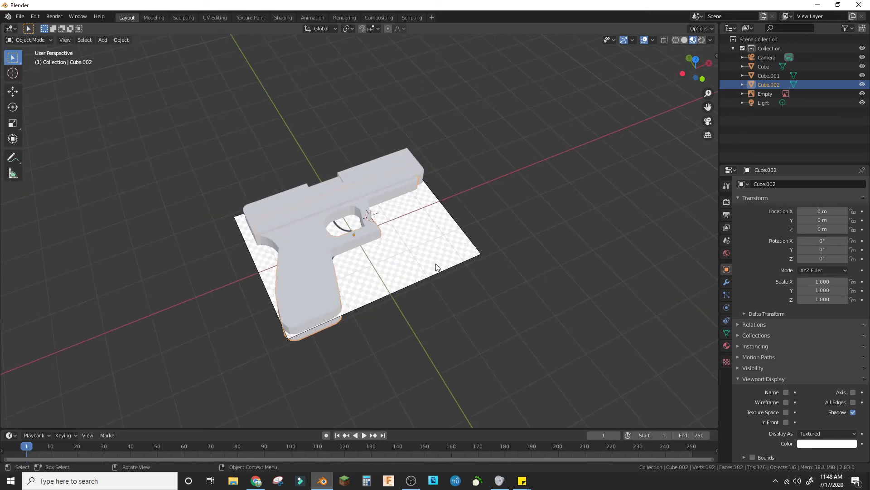
left_click(445, 259)
middle_click_drag(507, 244, 482, 289)
scroll(482, 289, "up", 8)
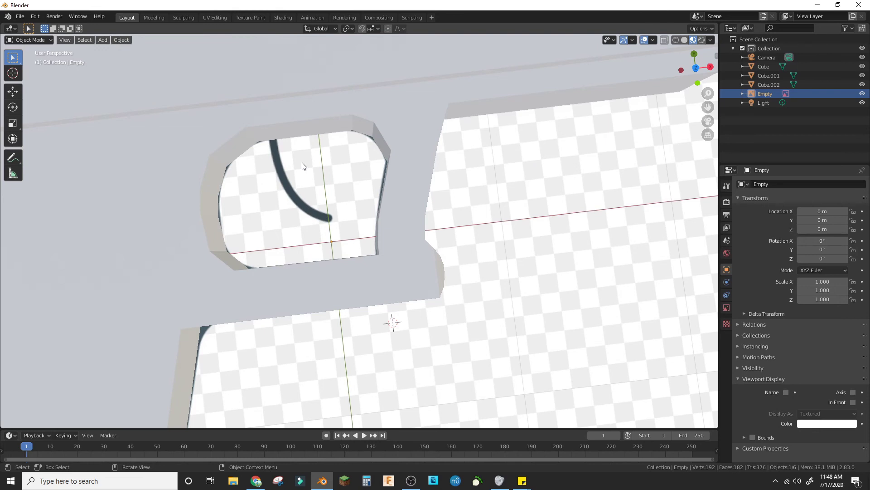
key("KP_7")
key("shift+a")
mouse_move(301, 162)
left_click(361, 169)
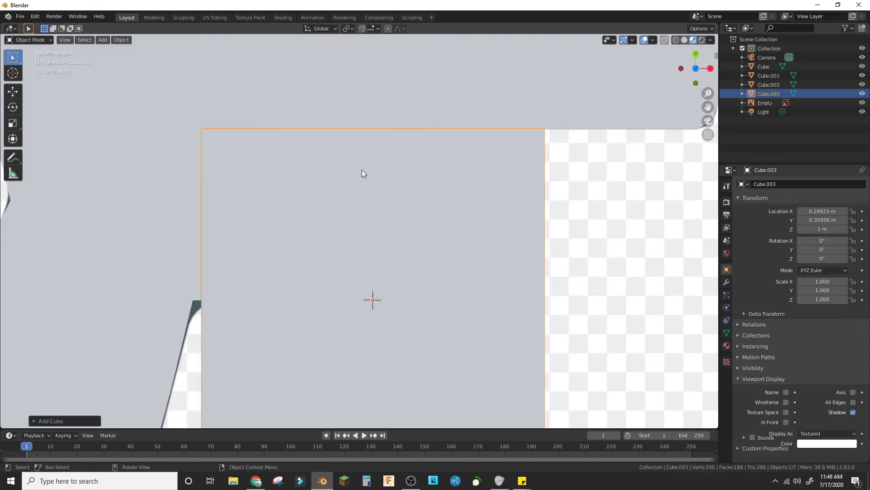
Shrink the new cube's mesh uniformly in Edit Mode to a small block roughly the size of the trigger's width.
left_click(29, 40)
left_click(18, 60)
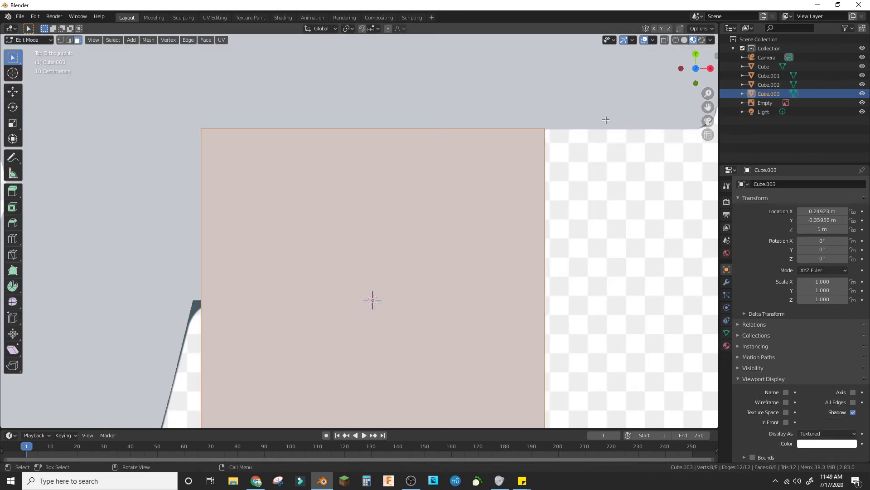
scroll(606, 120, "down", 8)
key("s")
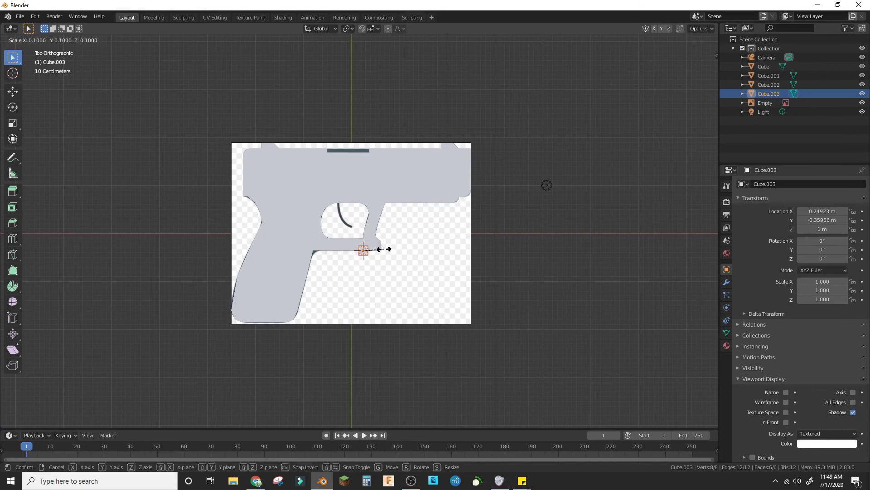
left_click(375, 246)
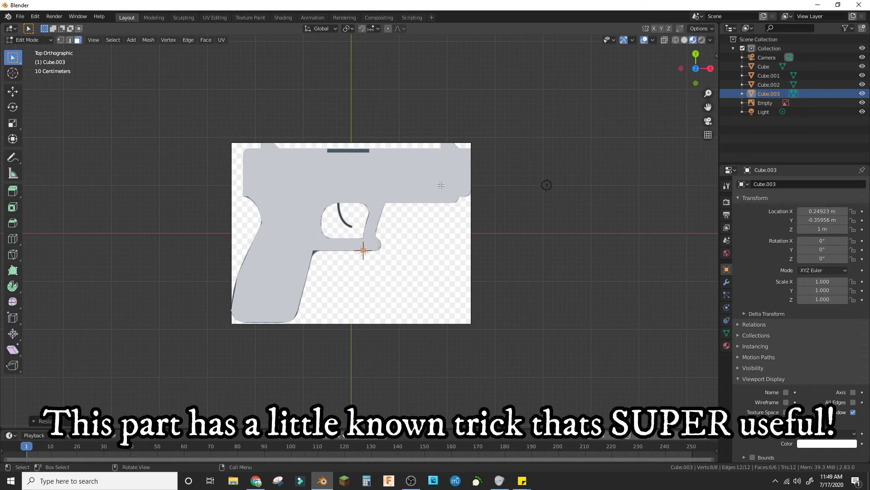
Switch to wireframe, move the small cube to the top of the reference trigger and scale it down to fit.
left_click(677, 41)
scroll(455, 261, "up", 9)
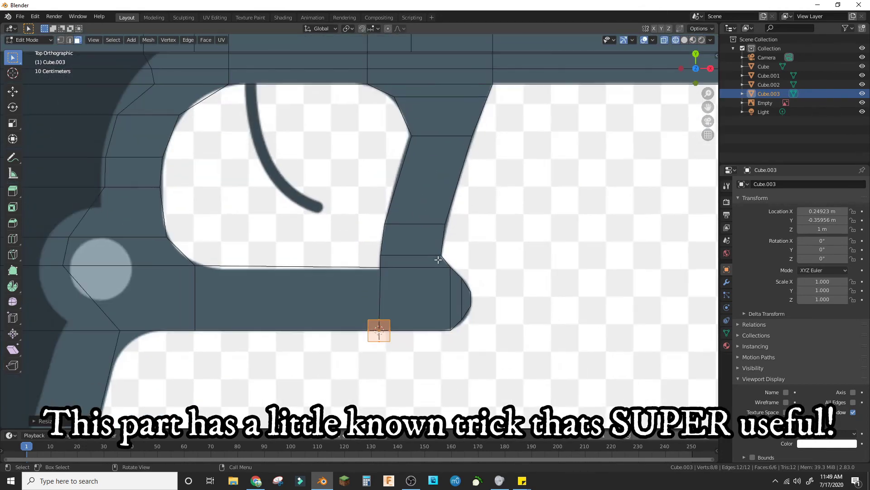
key("g")
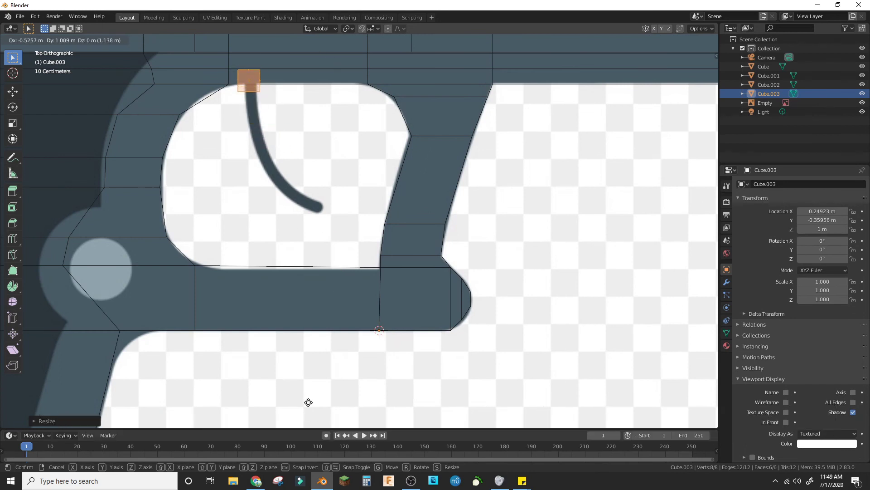
left_click(317, 403)
key("s")
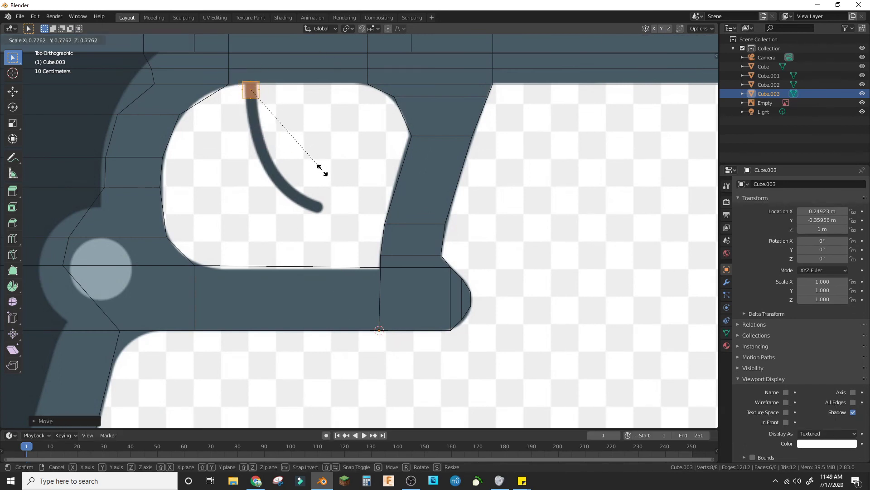
left_click(293, 167)
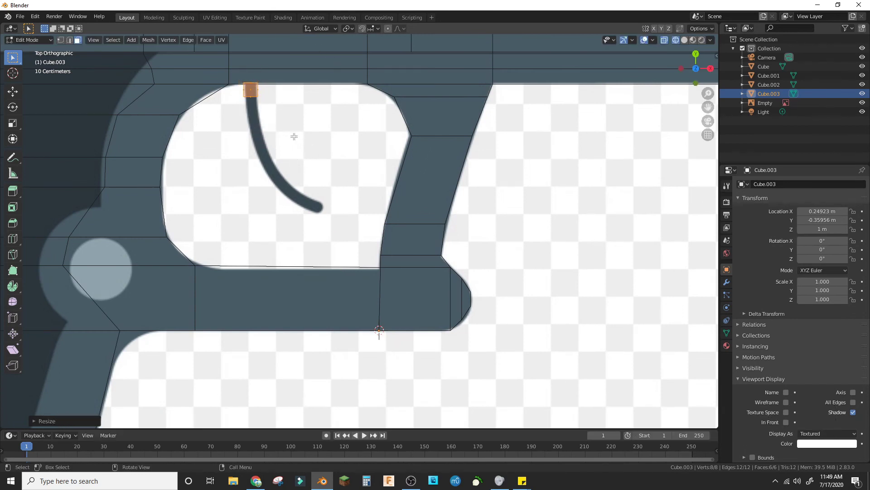
Extrude the small cube's lower face to a point down the trigger curve and scale the new end face to about 0.72.
left_click(253, 97)
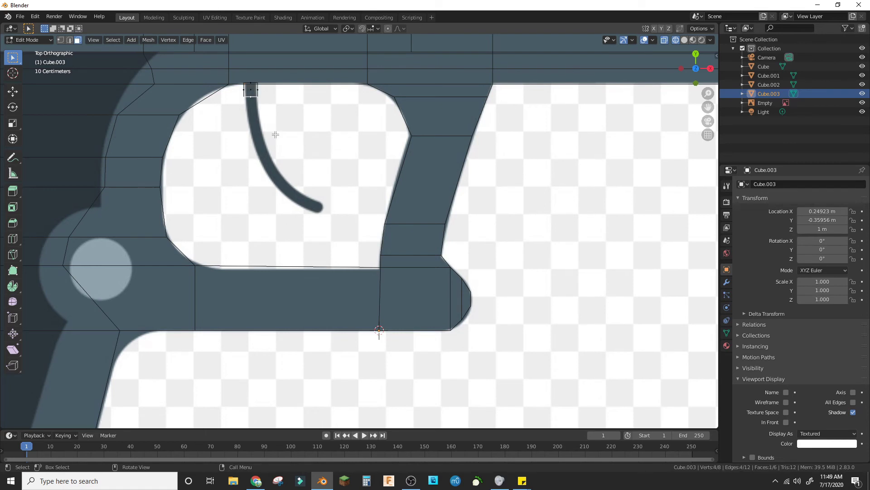
right_click(254, 118, "shift")
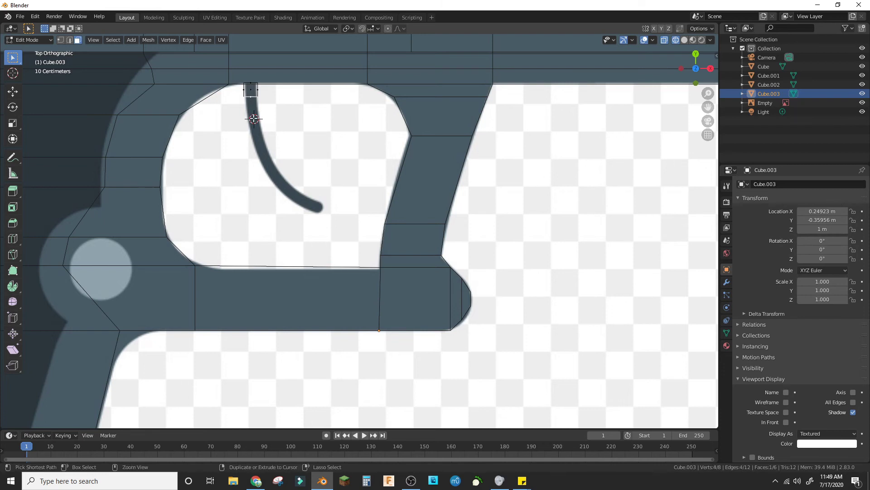
left_click(254, 119, "ctrl")
key("ctrl+z")
right_click(254, 121, "ctrl")
key("s")
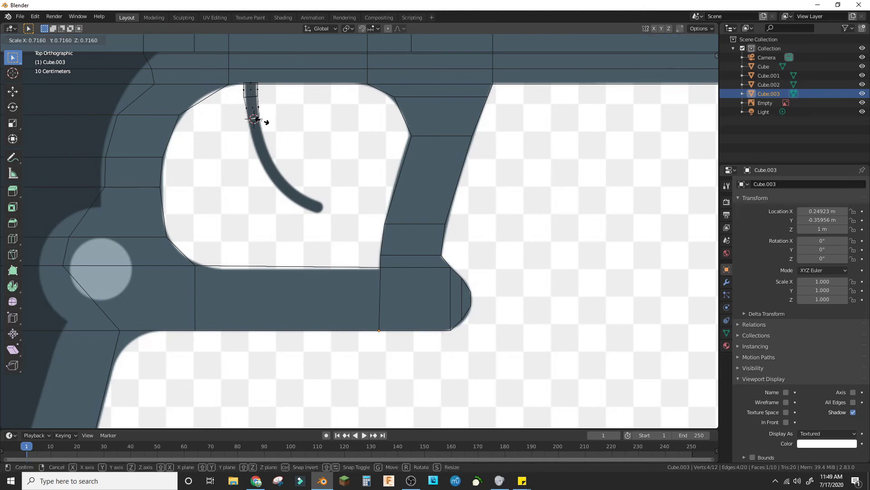
left_click(266, 121)
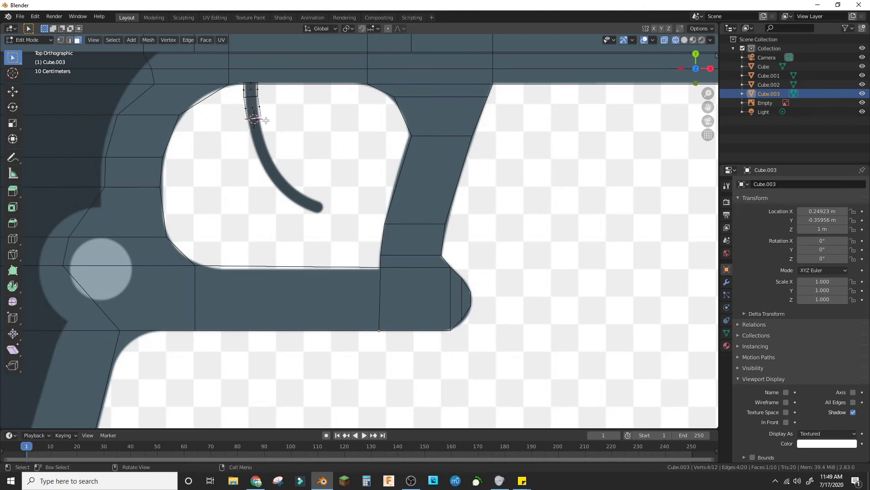
Extrude the end face point by point along the reference trigger curve to its tip, and shrink the final face.
right_click(263, 148, "ctrl")
right_click(267, 163, "ctrl")
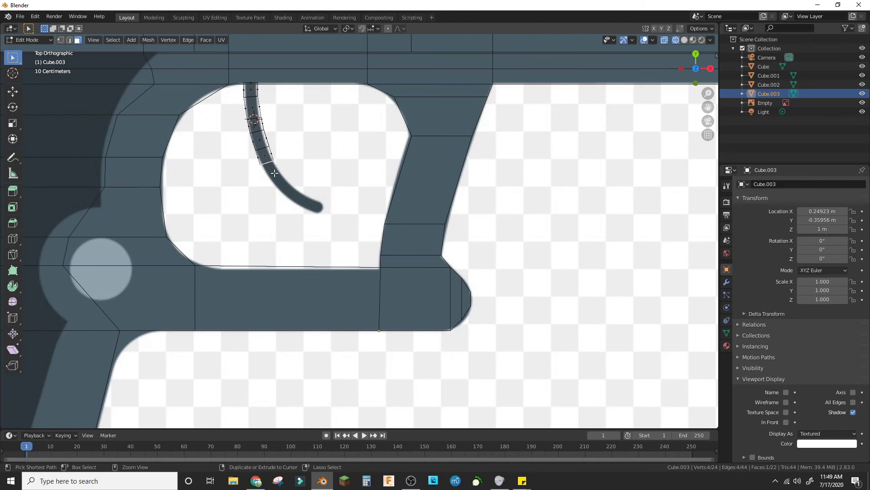
right_click(274, 173, "ctrl")
key("ctrl+z")
key("ctrl+z")
right_click(271, 163, "ctrl")
right_click(277, 174, "ctrl")
right_click(292, 188, "ctrl")
right_click(320, 206, "ctrl")
right_click(326, 205, "ctrl")
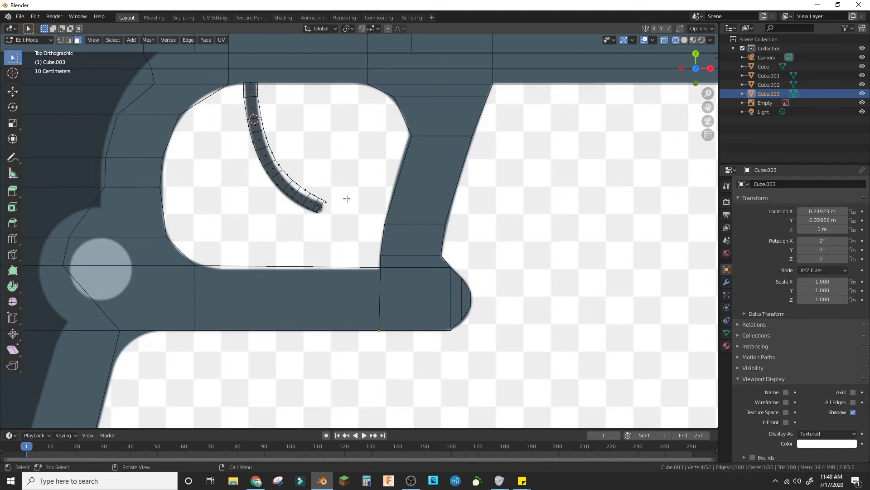
key("s")
left_click(330, 198)
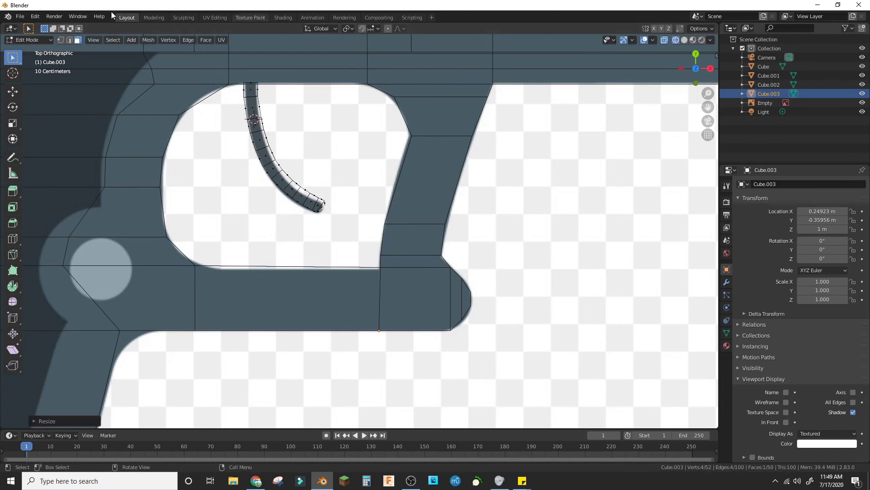
Return to Object Mode, set the trigger's origin to its center of mass (volume), and set its Z location to 0 m.
left_click(32, 39)
left_click(31, 50)
middle_click_drag(104, 74, 306, 59)
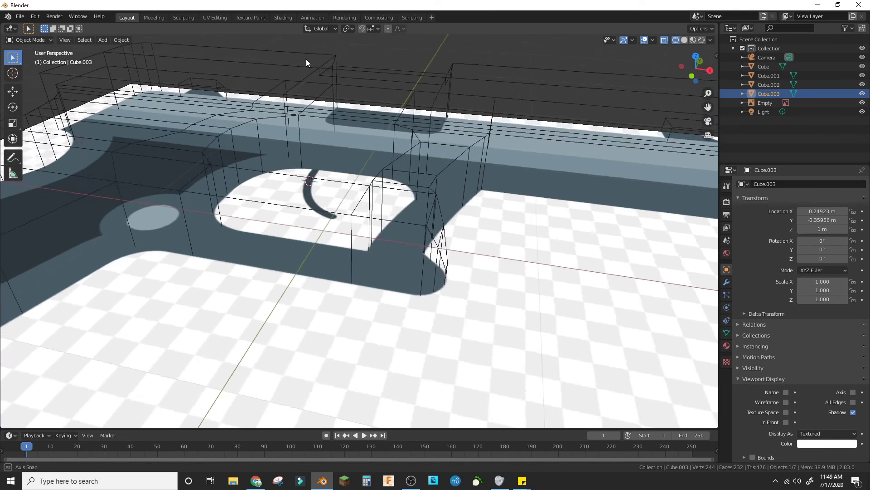
scroll(306, 59, "down", 4)
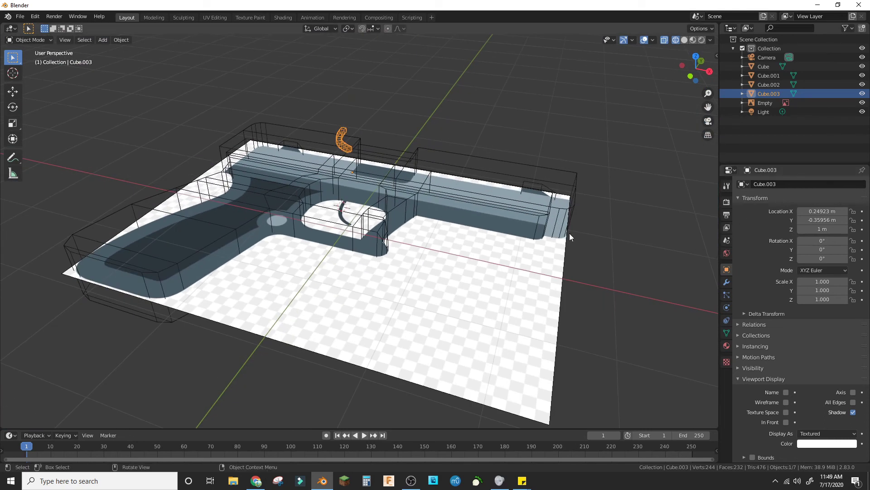
left_click(119, 39)
mouse_move(151, 66)
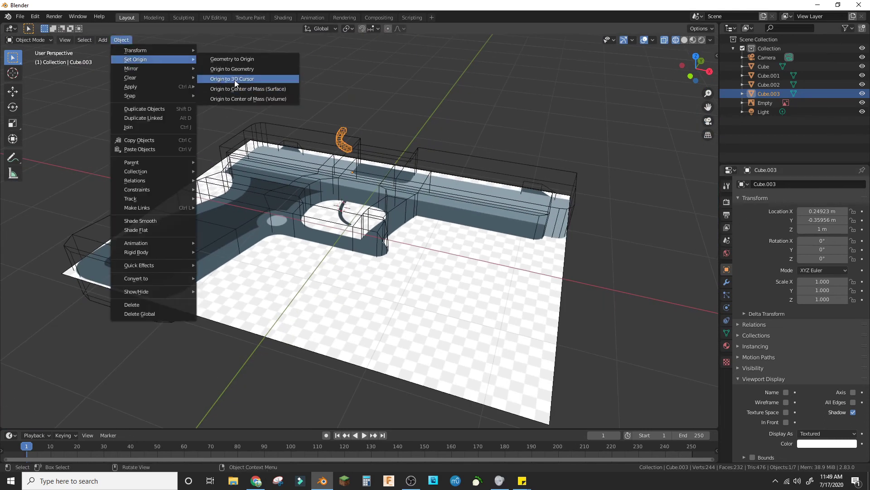
left_click(243, 101)
double_click(822, 220)
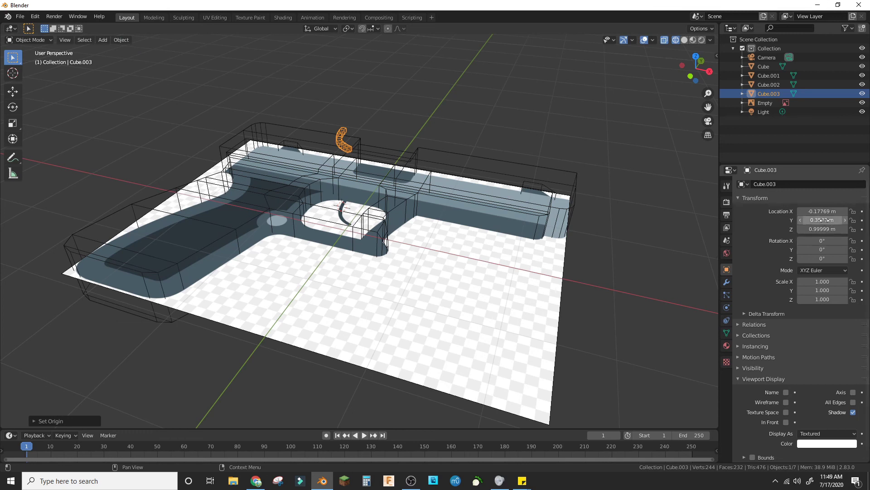
double_click(822, 229)
type("0")
key("Return")
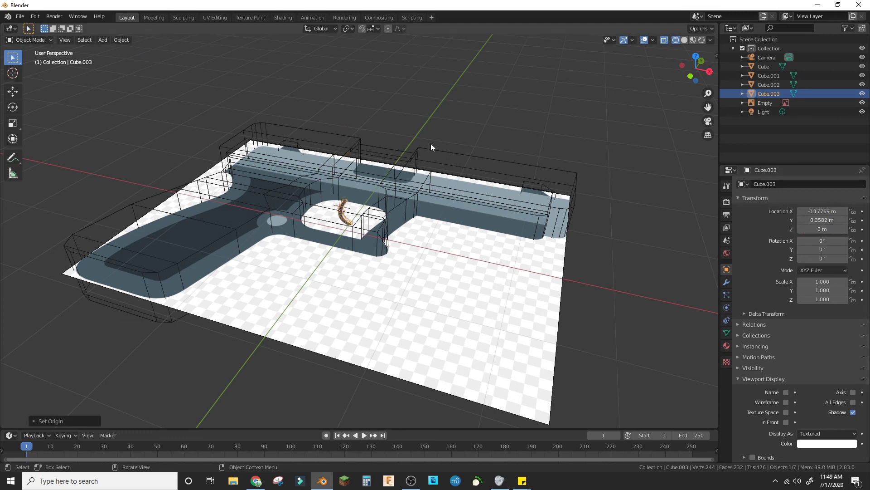
Thicken the trigger in Edit Mode by scaling its whole mesh along global Z to several times its depth, then return to Object Mode.
middle_click_drag(431, 146, 194, 81)
left_click(39, 39)
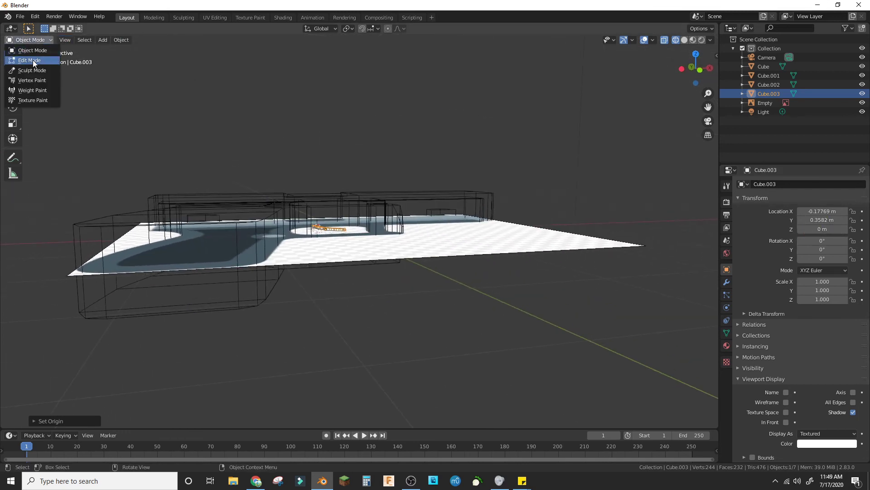
left_click(33, 59)
key("s")
key("z")
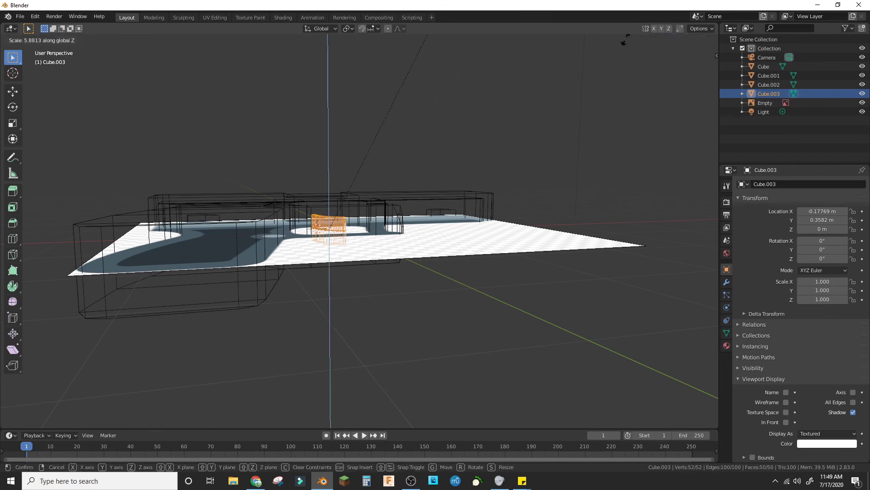
left_click(1, 224)
left_click(28, 39)
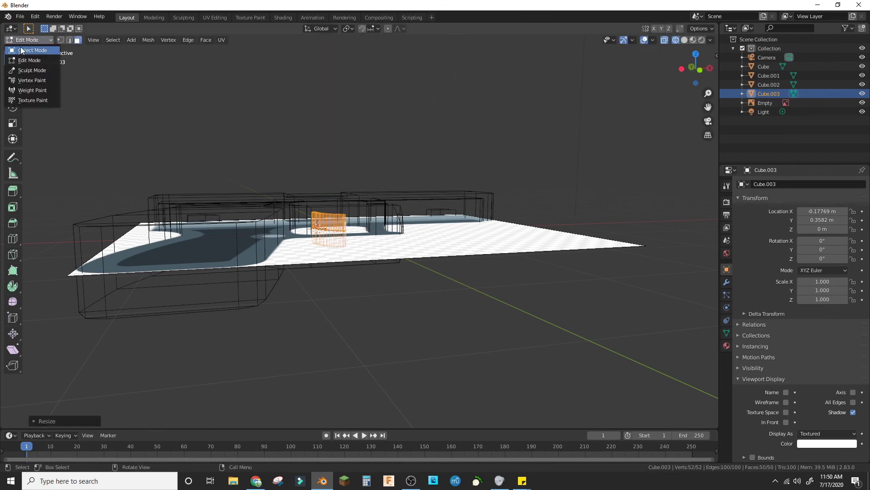
left_click(22, 50)
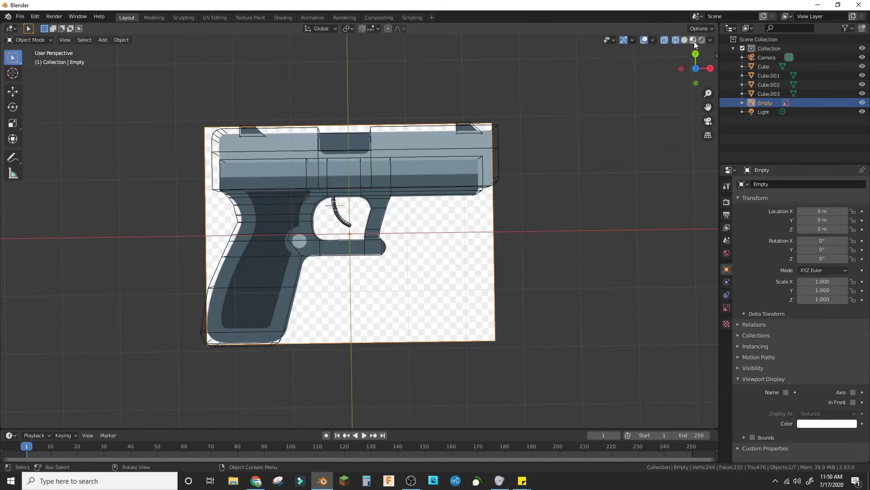
Switch the viewport to Material Preview shading and hide the reference image.
left_click(694, 40)
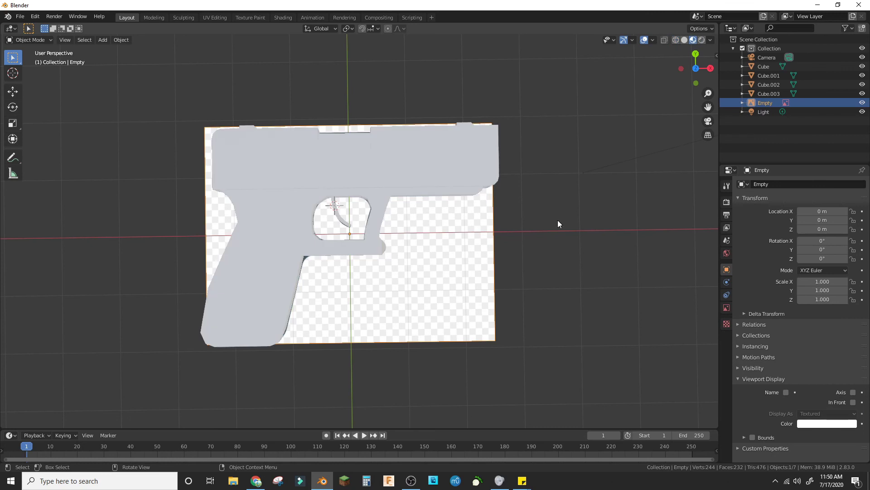
mouse_move(558, 219)
middle_mouse_down()
mouse_move(344, 118)
mouse_move(305, 117)
middle_mouse_up()
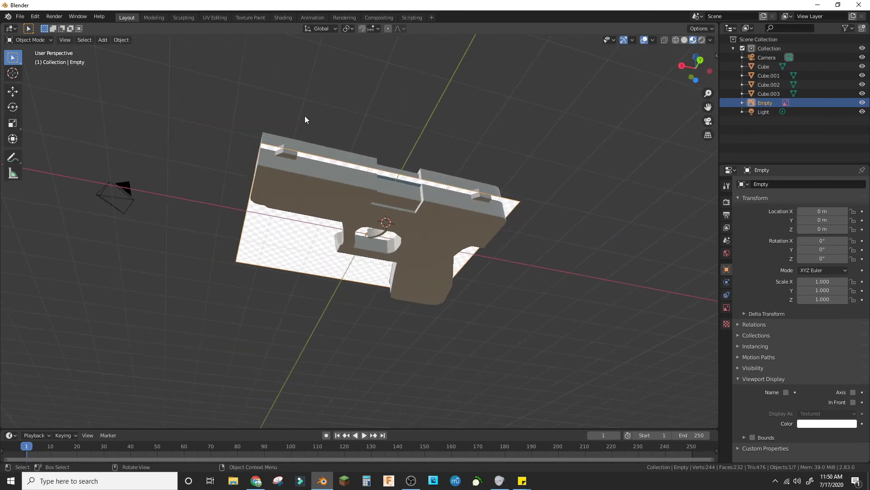
key("h")
middle_click_drag(311, 216, 559, 399)
Set the base color of the slide's material to pale green, about hue 0.320, saturation 0.251 and value 0.906.
left_click(344, 202)
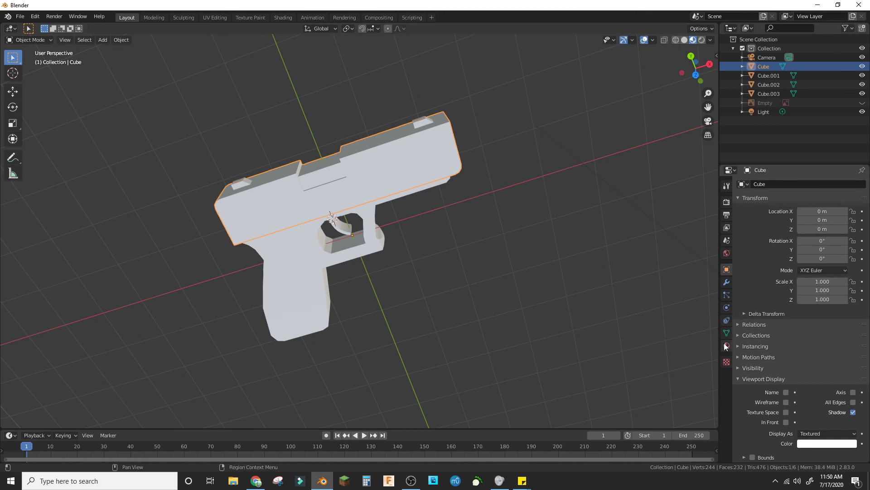
left_click(727, 346)
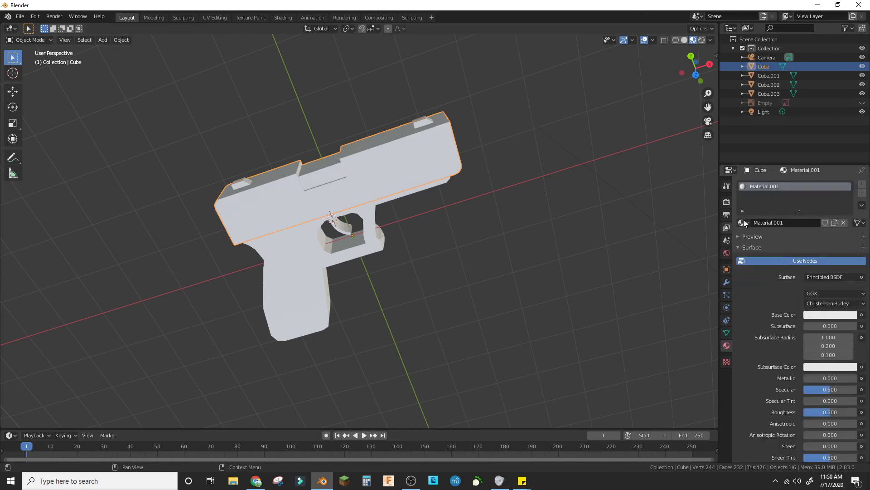
left_click(824, 314)
left_click_drag(807, 203, 803, 208)
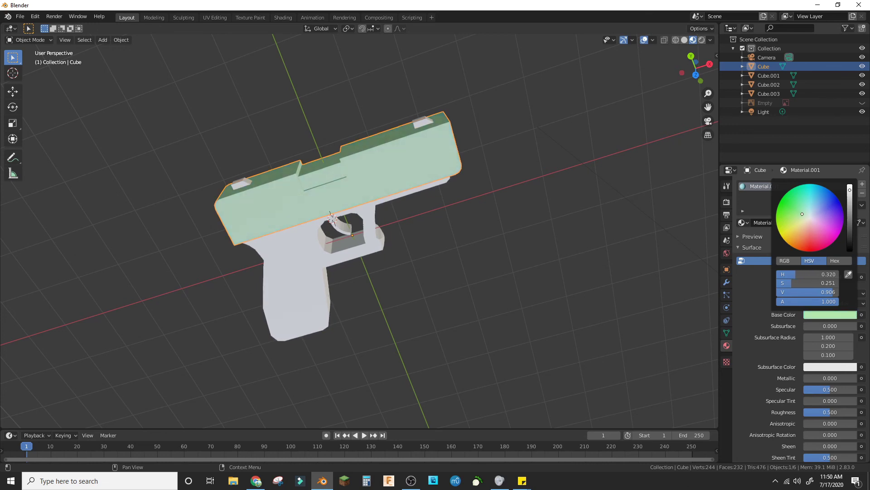
Give the sights a new material with an olive base color, about hue 0.134, saturation 0.500 and value 0.513.
left_click(420, 123)
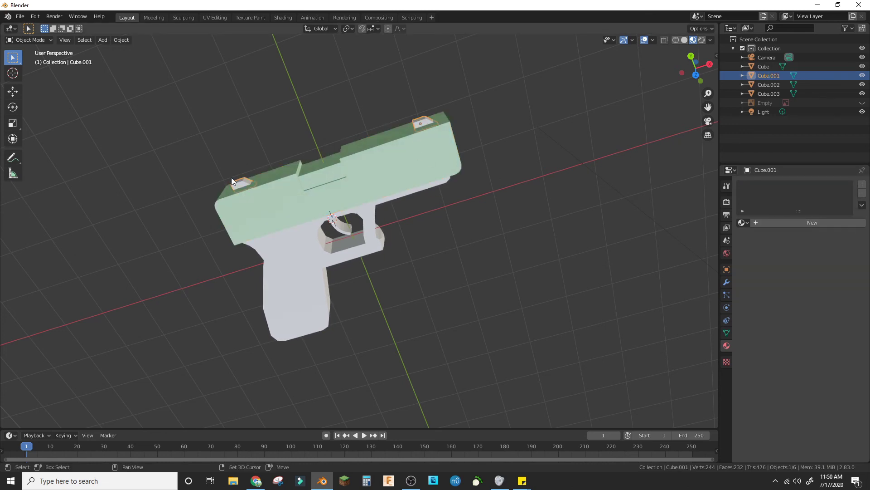
left_click(770, 223)
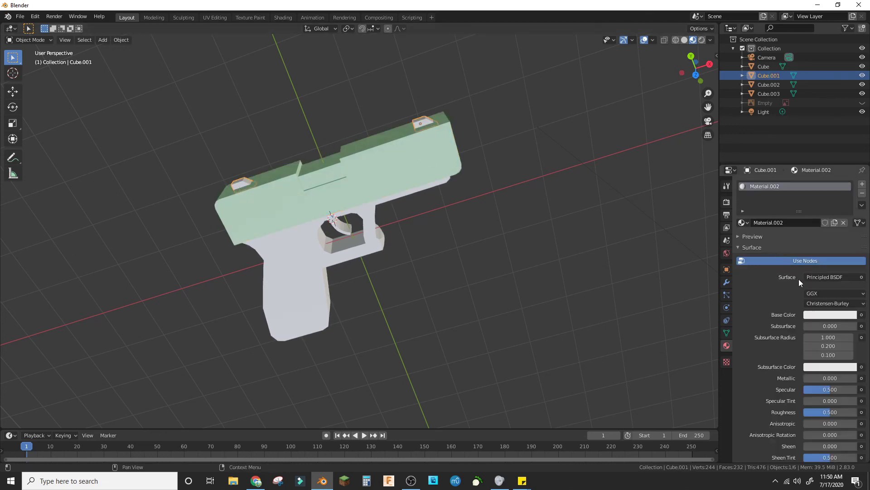
left_click(813, 311)
mouse_move(822, 236)
left_mouse_down()
mouse_move(800, 230)
mouse_move(850, 217)
left_mouse_up()
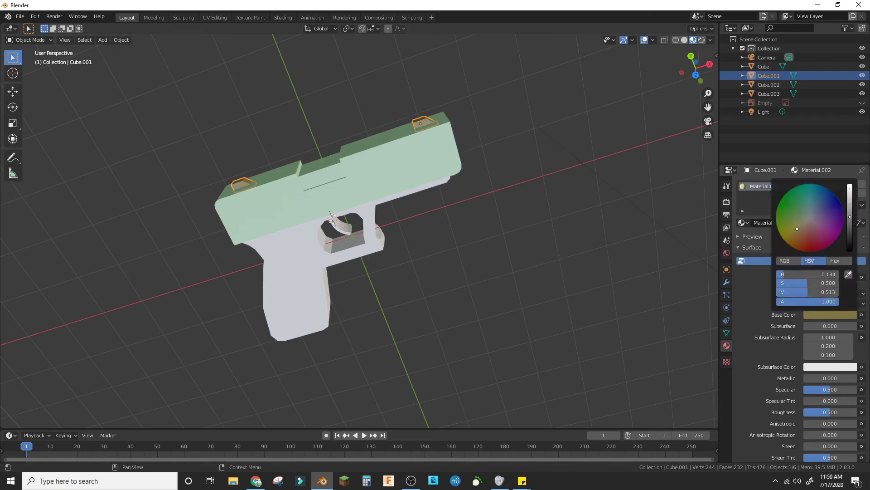
Apply the existing olive Material.002 to the frame and grip.
left_click(368, 211)
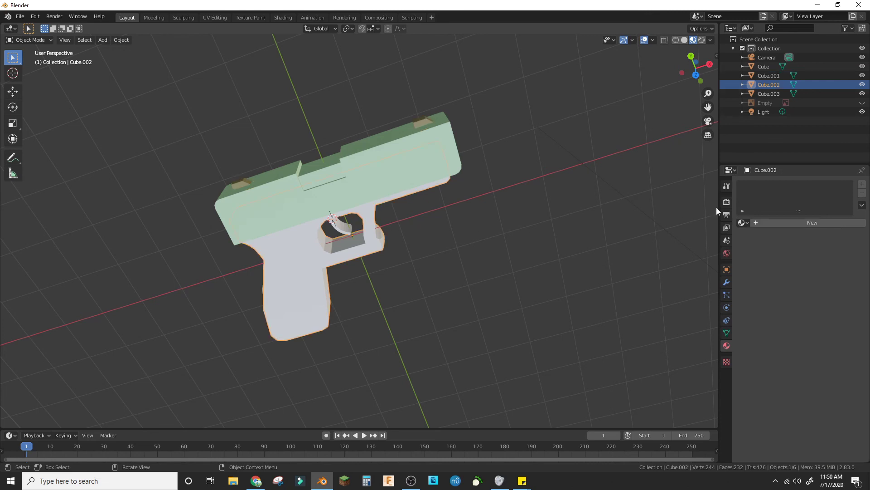
left_click(742, 223)
left_click(771, 270)
Give the trigger a new material with a dark green base color.
middle_click_drag(322, 284, 335, 221)
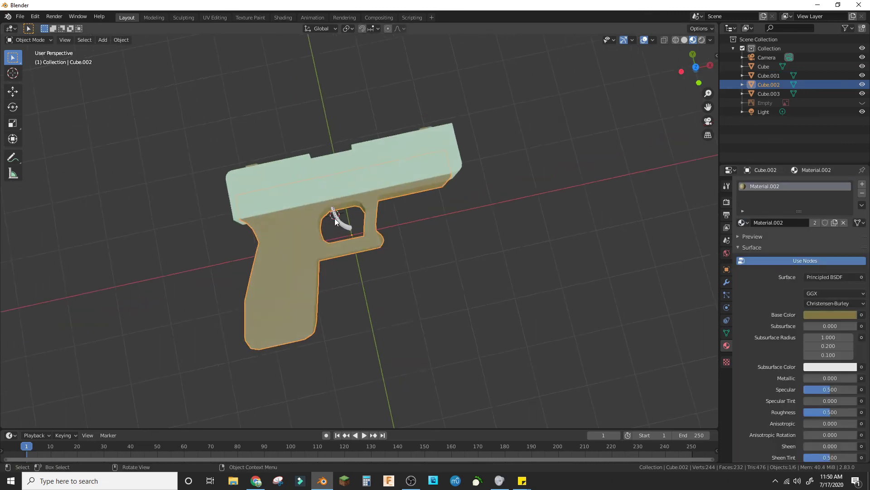
scroll(335, 222, "down", 1)
left_click(345, 225)
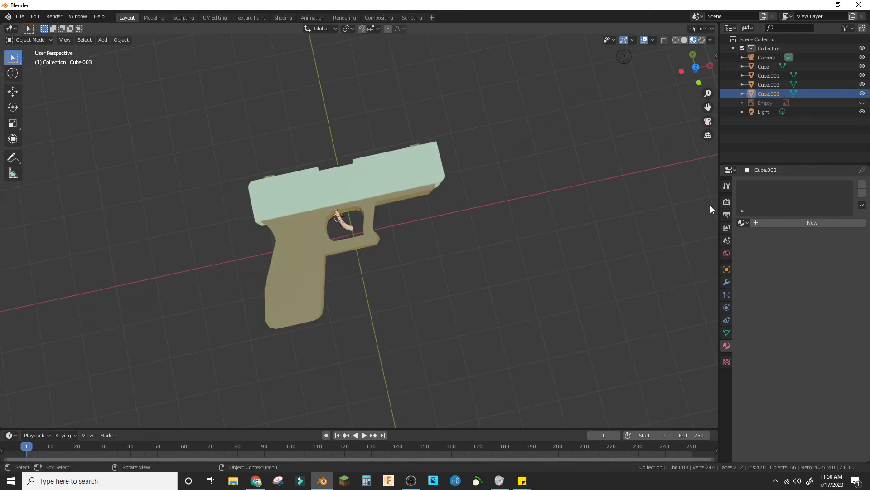
left_click(780, 223)
left_click(811, 314)
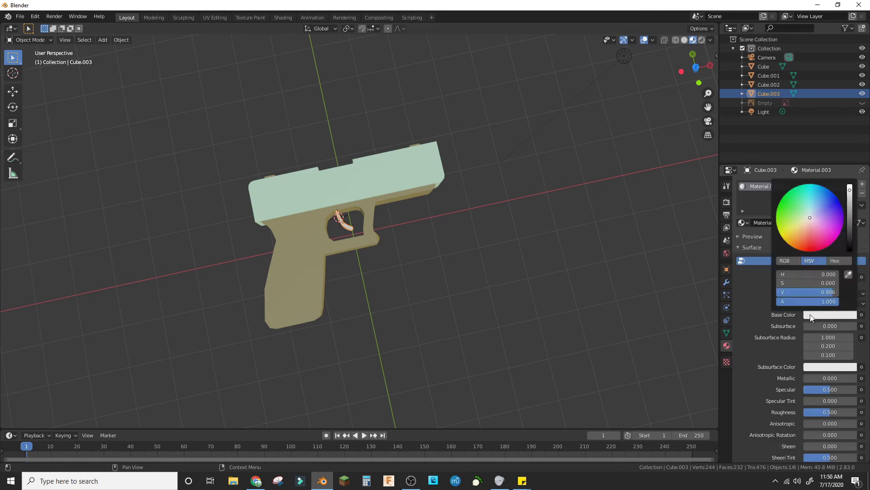
left_click_drag(797, 224, 789, 212)
left_click_drag(850, 213, 849, 223)
left_click(368, 218)
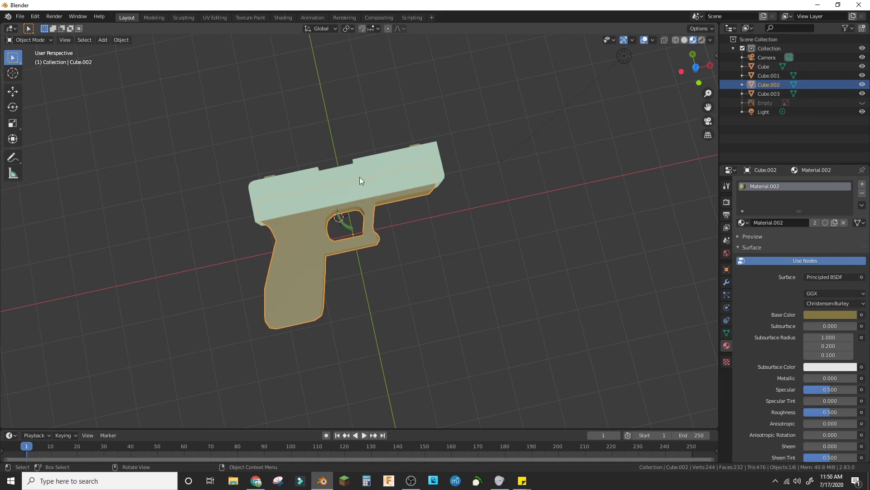
Add Material.002 as a second material on the slide and assign it to the three faces of the ejection port recess.
left_click(352, 173)
left_click(28, 40)
left_click(26, 60)
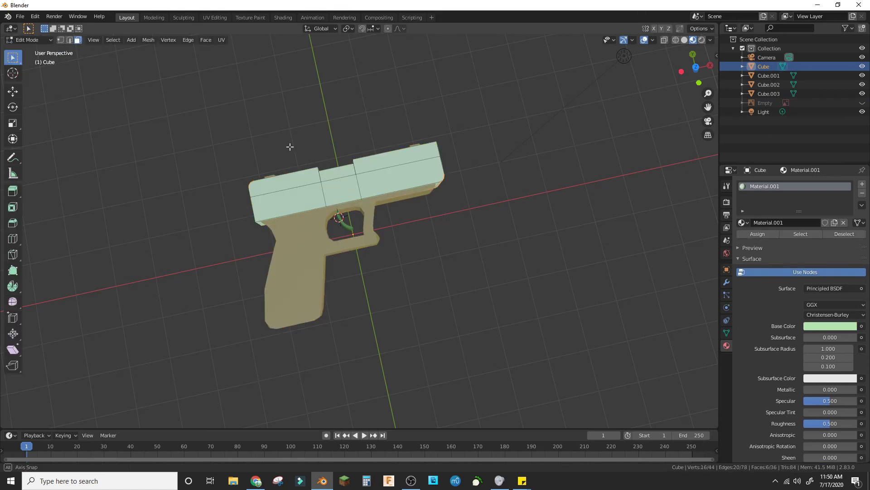
middle_click_drag(290, 147, 331, 281)
left_click(316, 229)
left_click(317, 234, "shift")
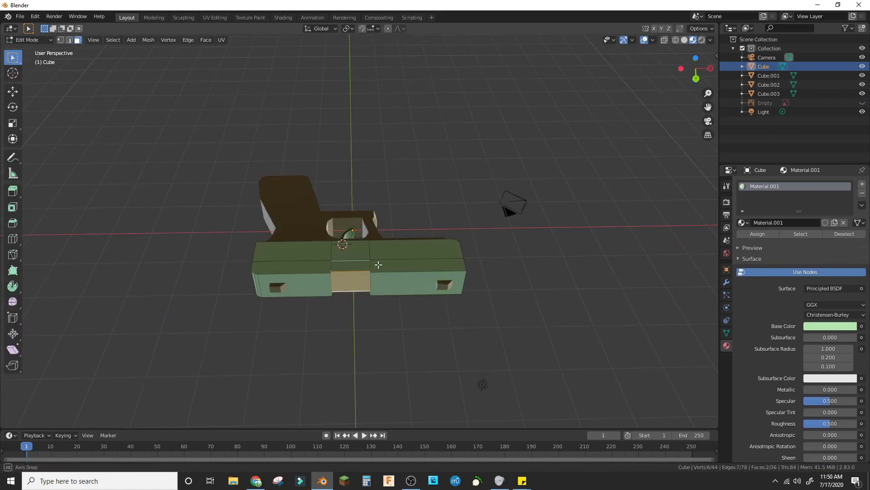
left_click(350, 277, "shift")
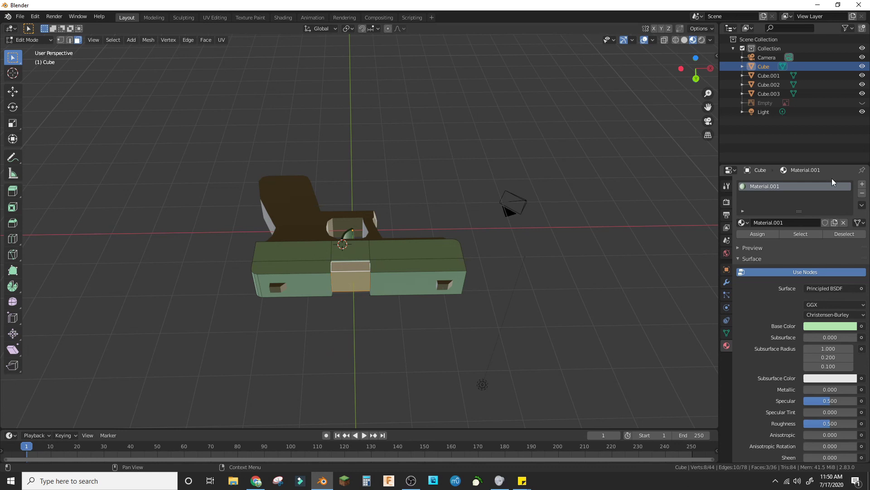
left_click(862, 183)
left_click(742, 240)
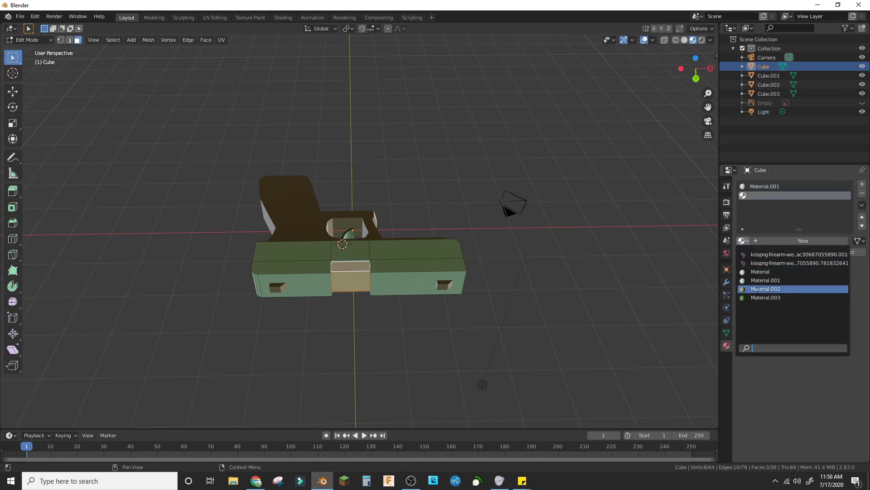
left_click(765, 289)
left_click(758, 252)
middle_click_drag(453, 263, 484, 139)
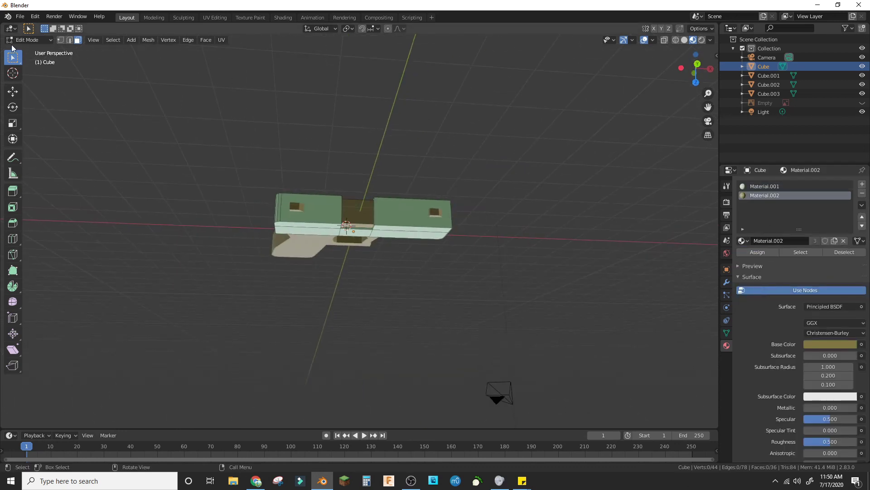
left_click(28, 40)
left_click(27, 48)
middle_click_drag(440, 289, 481, 266)
scroll(454, 277, "up", 3)
middle_click_drag(434, 285, 573, 269)
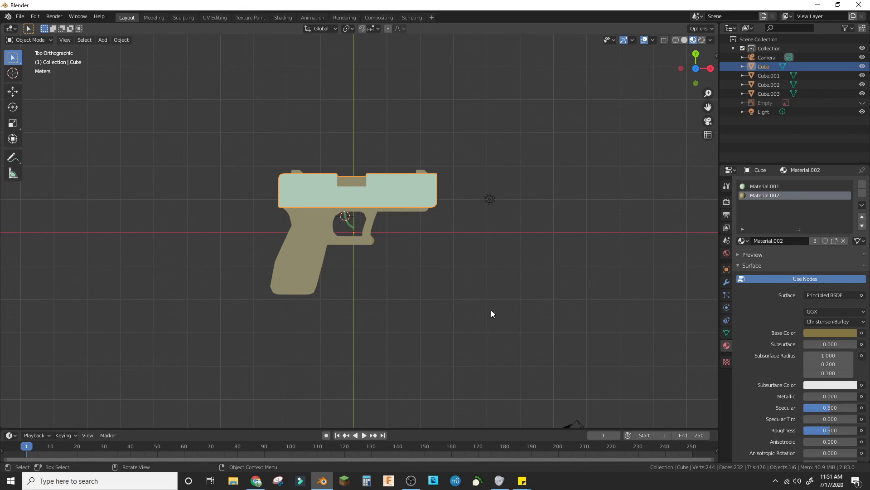
mouse_move(420, 487)
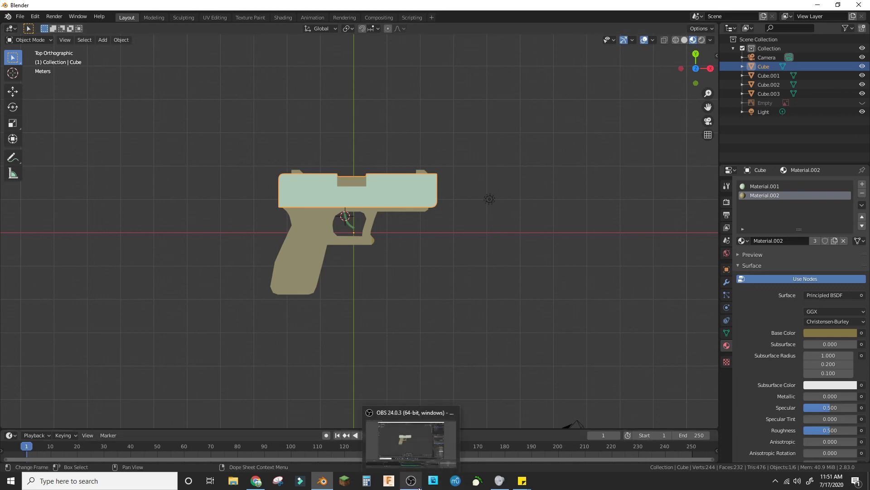